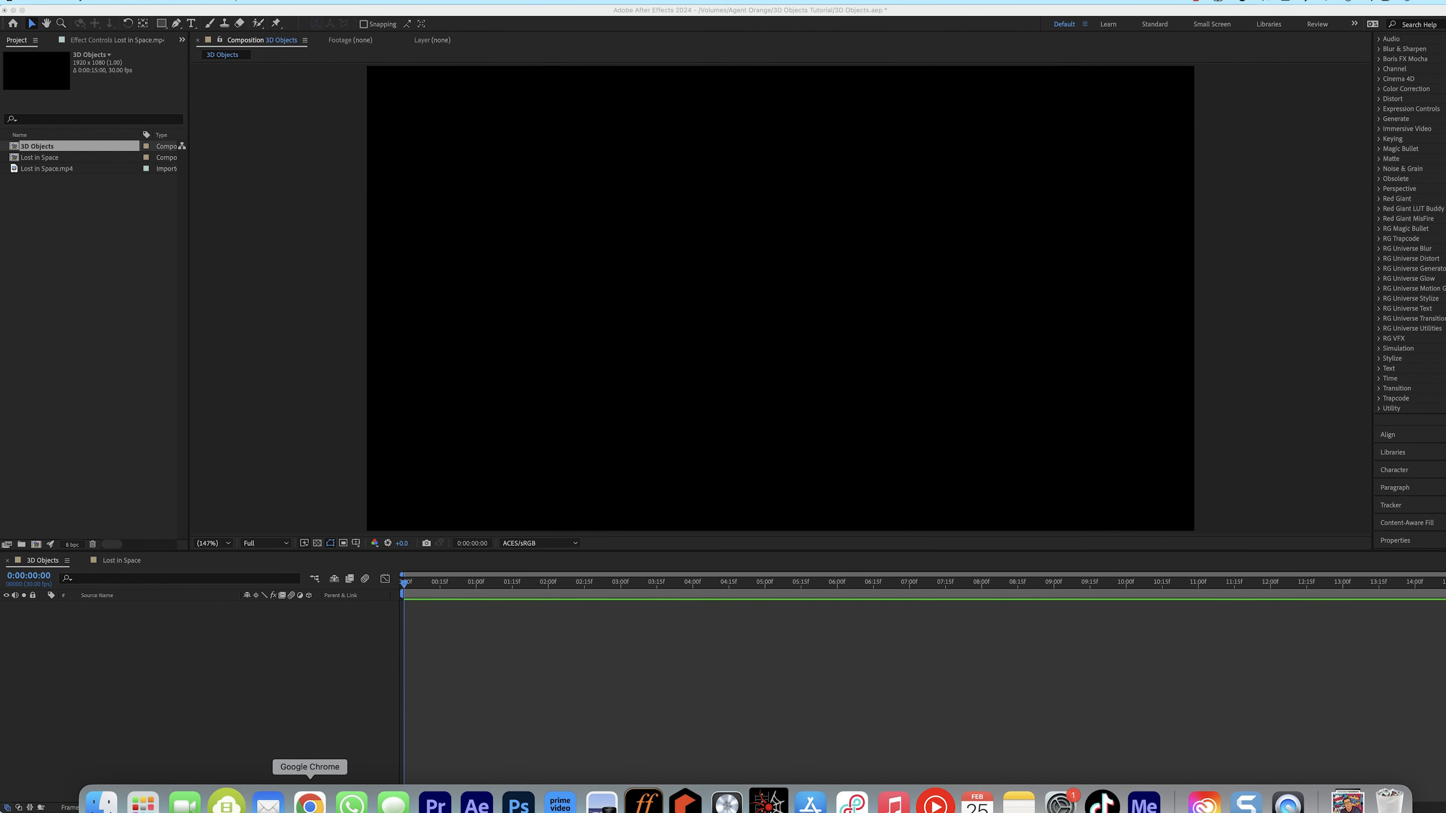
Switch to Google Chrome, examine the free Z2 Spacesuit Zero Gravity Pose model on Adobe Stock, and return to After Effects
{"action": "left_click", "coordinate": [310, 803]}
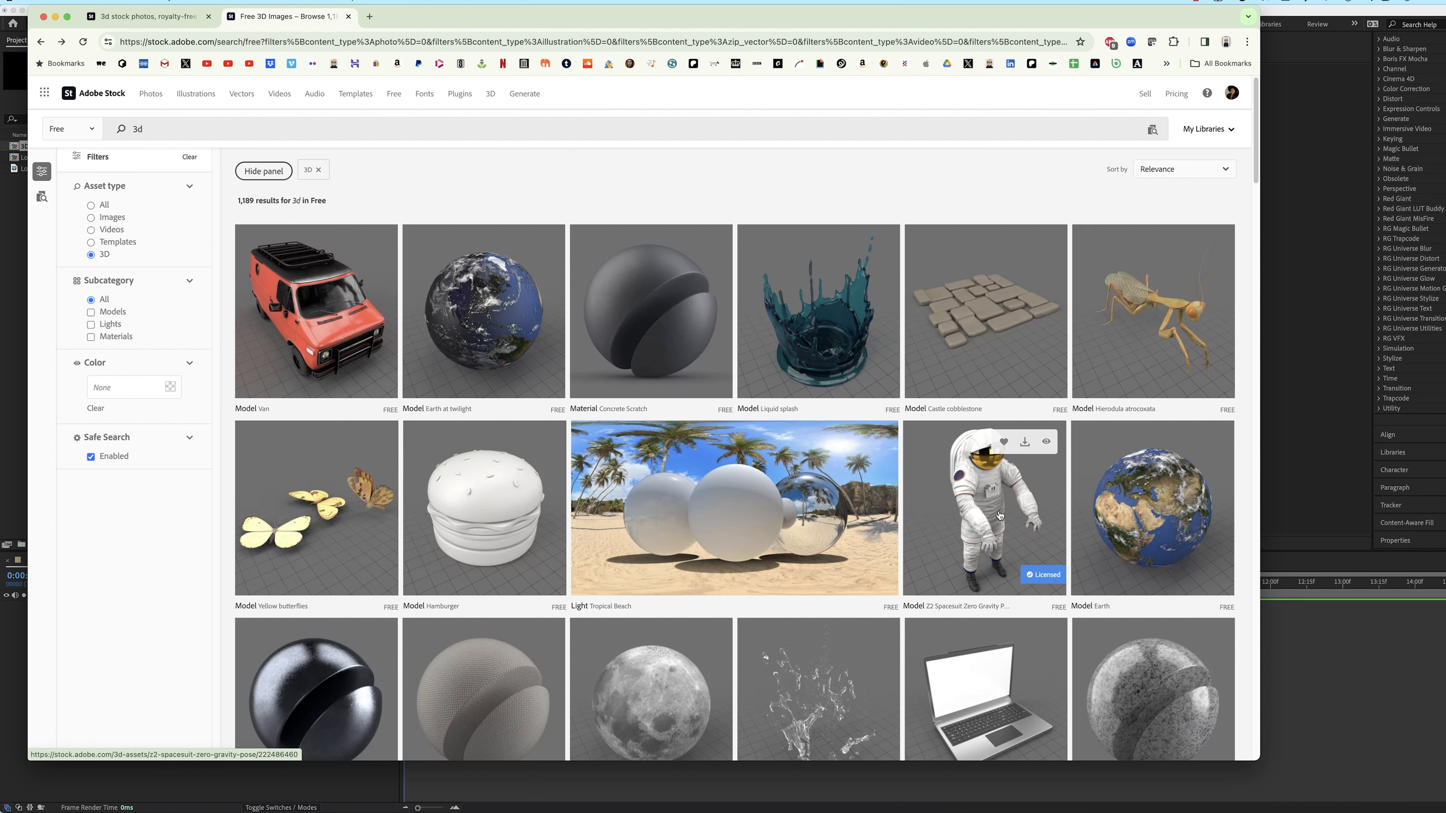
{"action": "scroll", "coordinate": [982, 513], "scroll_direction": "down", "scroll_amount": 5}
{"action": "left_click", "coordinate": [979, 188]}
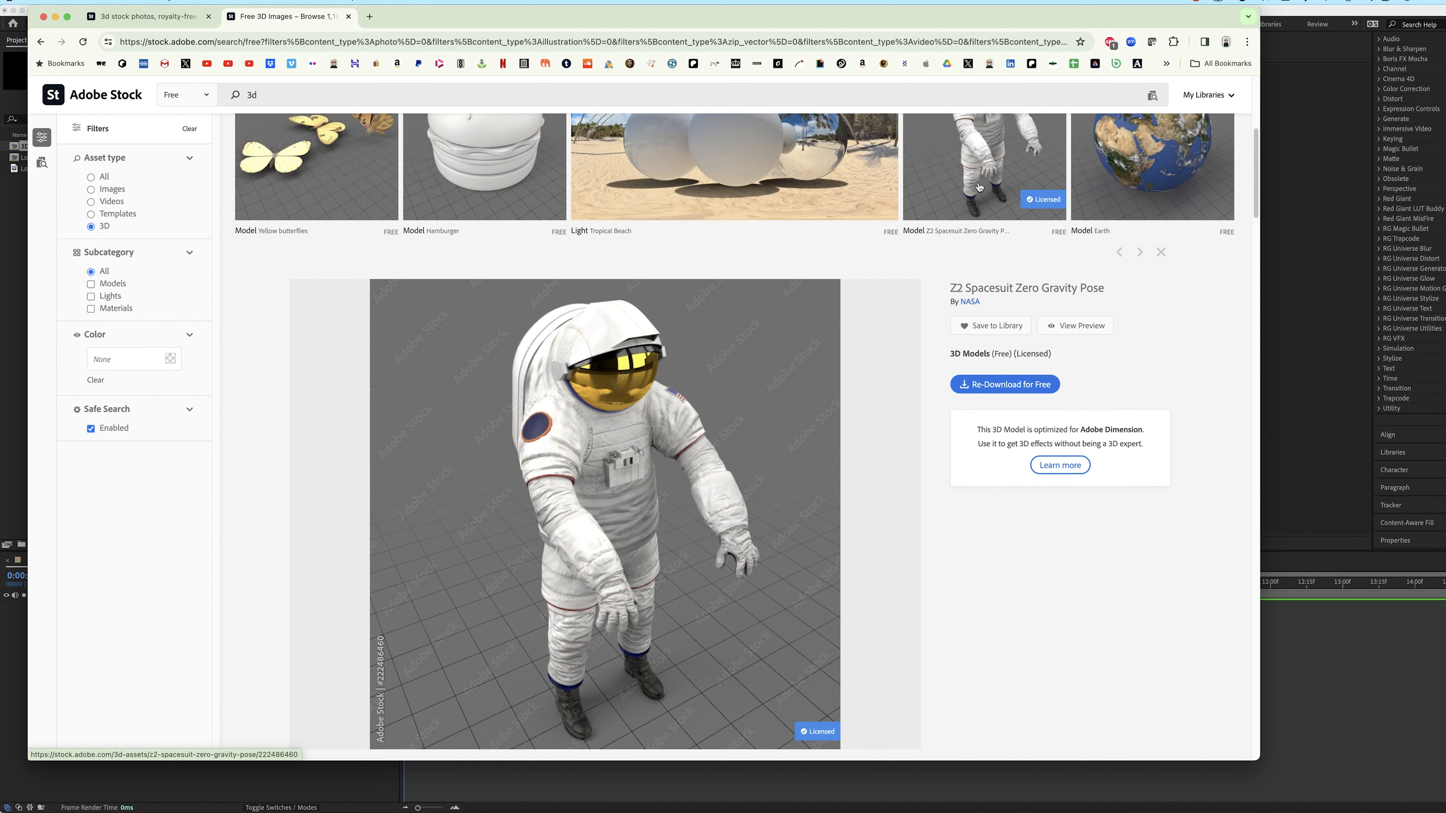
{"action": "left_click", "coordinate": [44, 17]}
{"action": "left_click", "coordinate": [140, 349]}
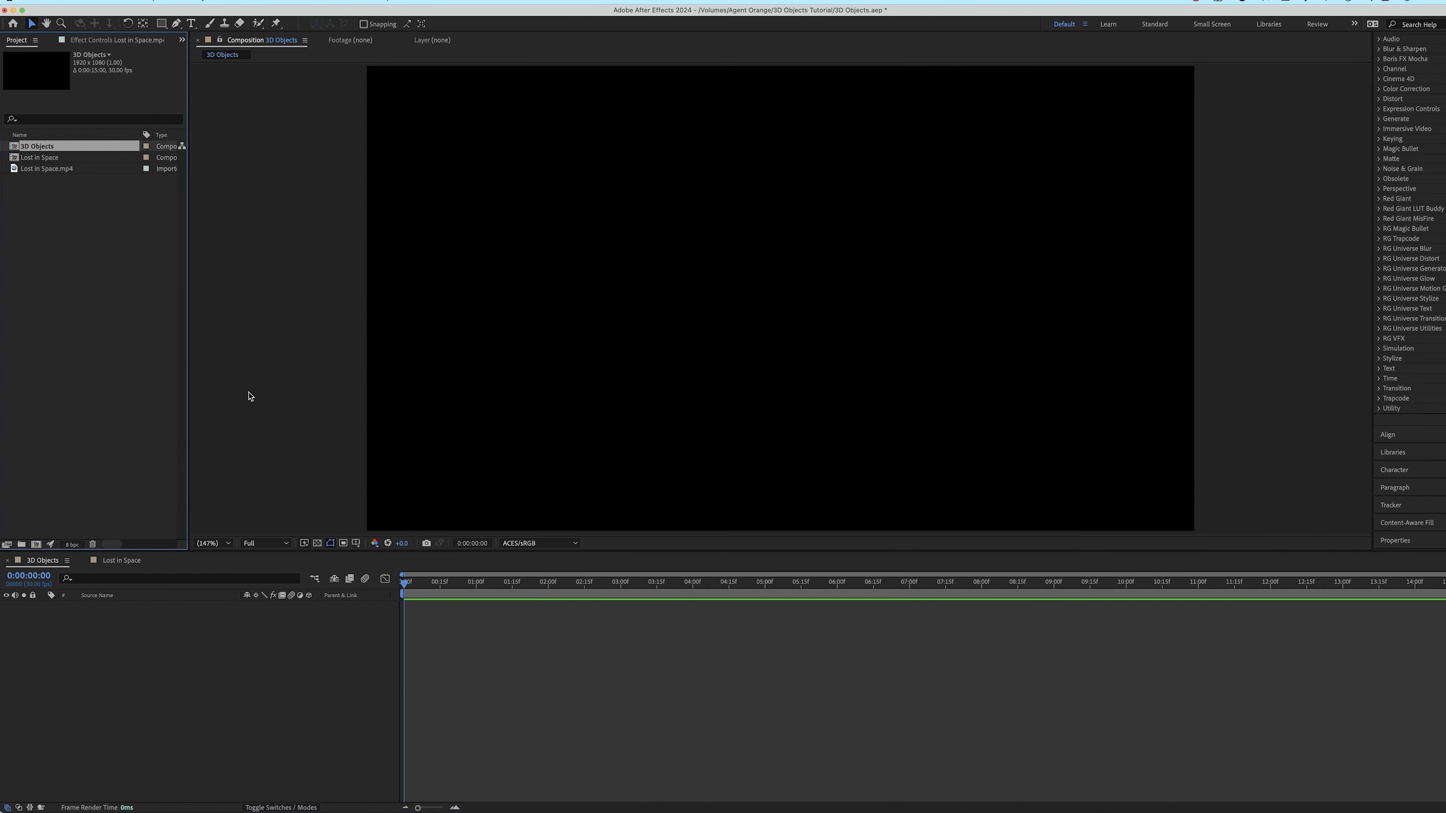
Import z2_spacesuit_zero_gravity_pose.obj from the New 3D Objects folder in Finder and add it as a layer to the 3D Objects composition
{"action": "key", "text": "super+Tab"}
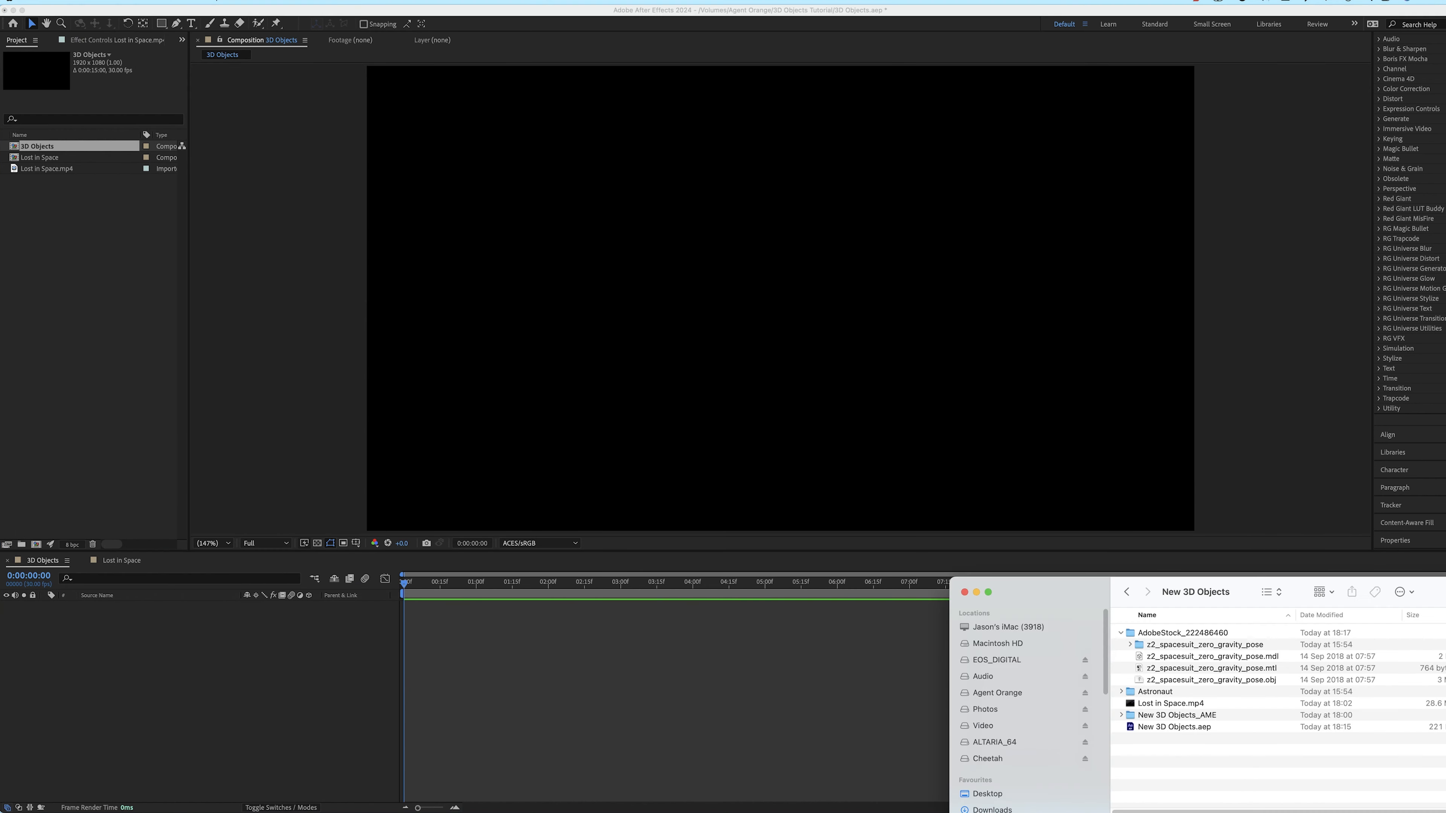
{"action": "left_click_drag", "start_coordinate": [1139, 681], "coordinate": [89, 410]}
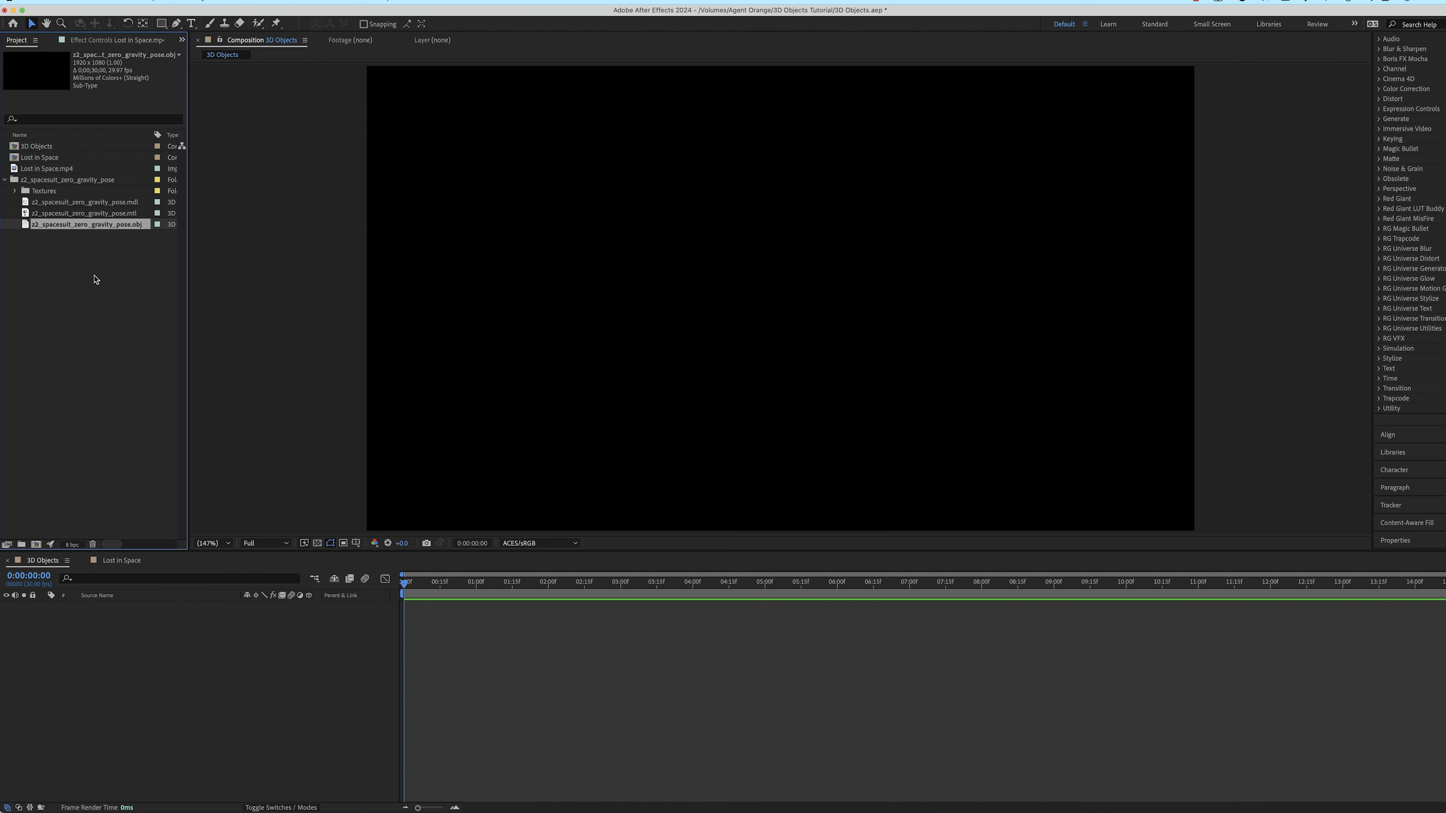
{"action": "left_click", "coordinate": [68, 259]}
{"action": "left_click_drag", "start_coordinate": [27, 228], "coordinate": [263, 774]}
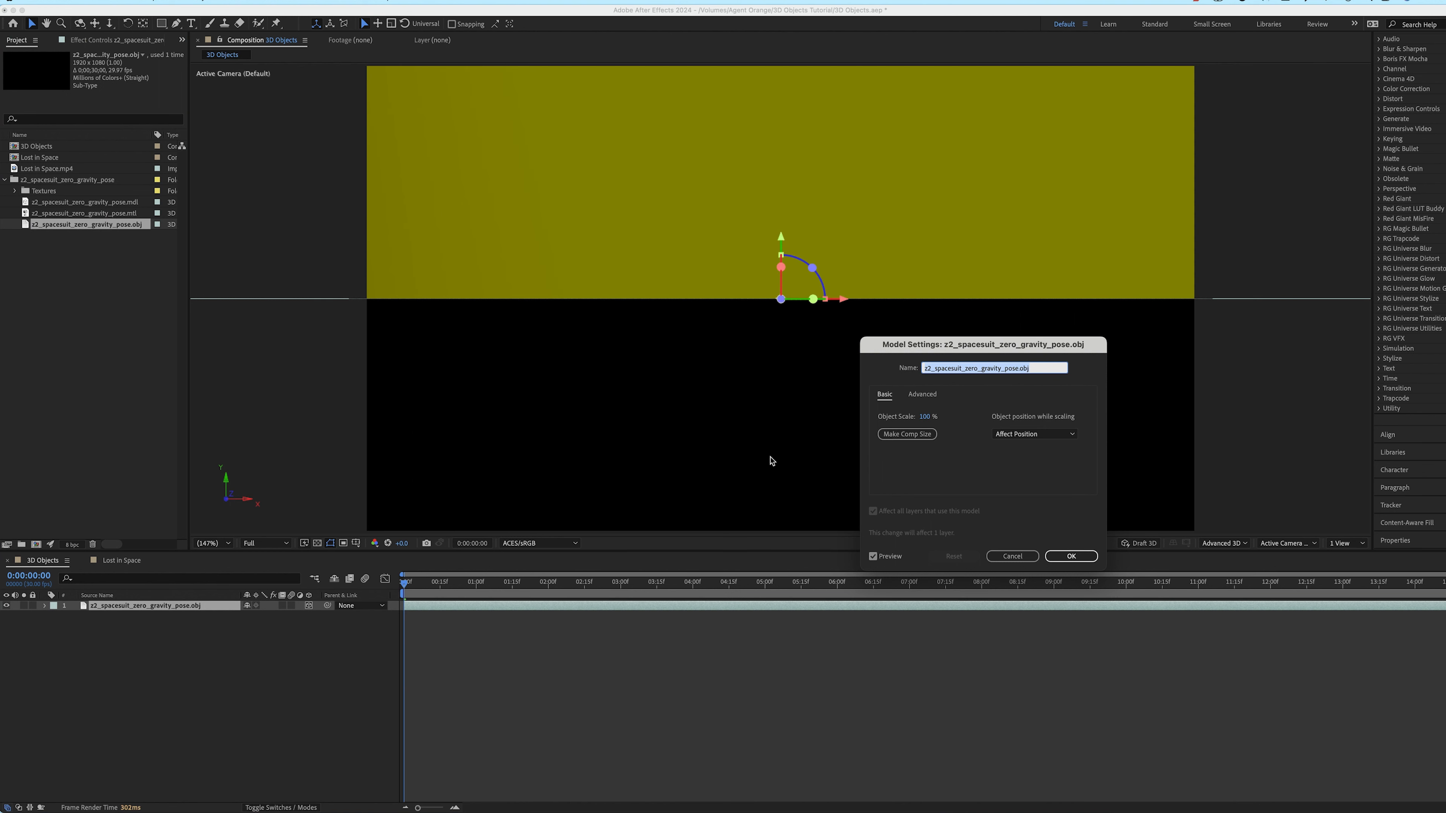
Scale the spacesuit model to comp size in its Model Settings, leaving the advanced options unchanged, and accept the settings
{"action": "left_click", "coordinate": [909, 435]}
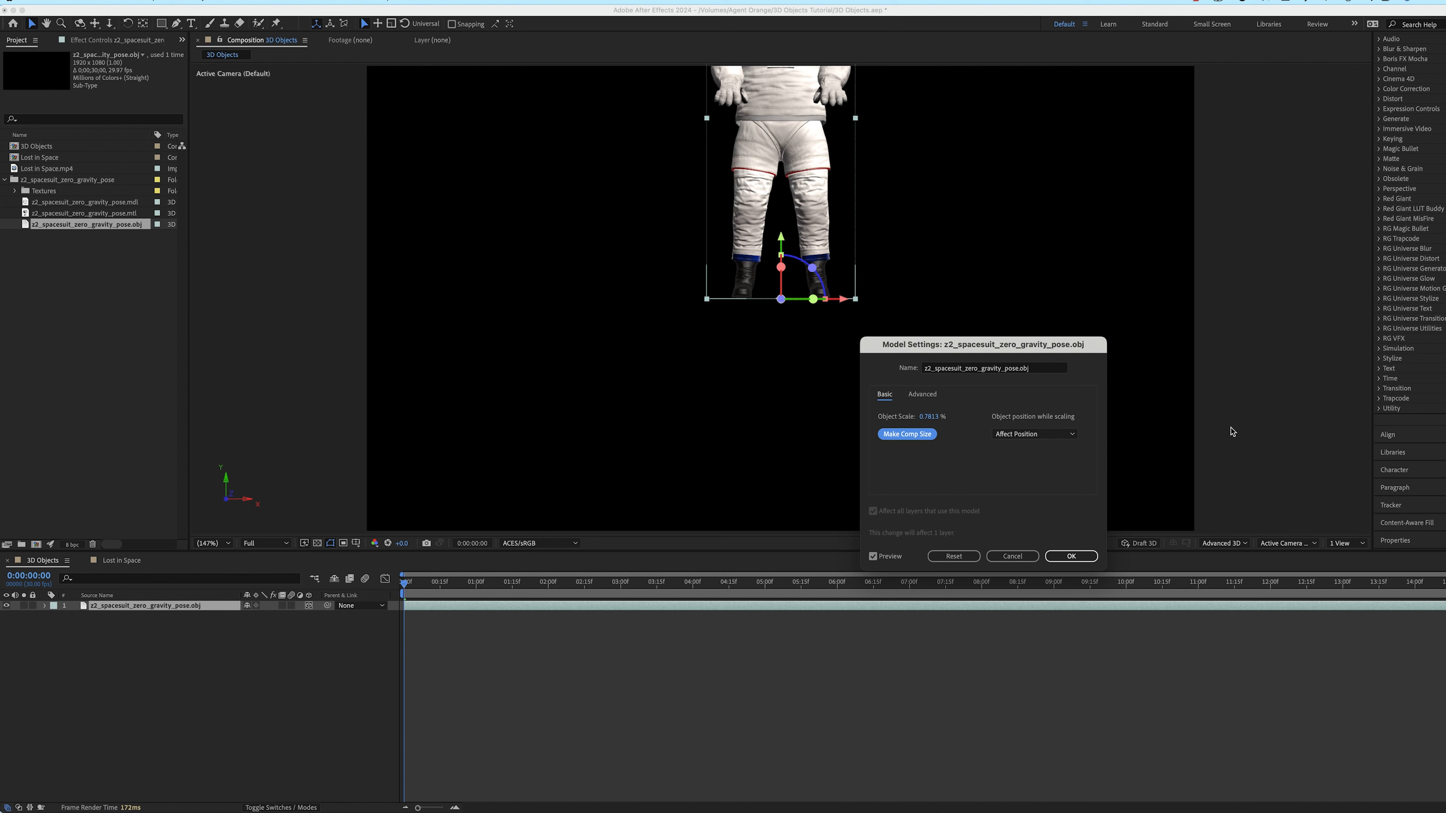
{"action": "left_click", "coordinate": [924, 395]}
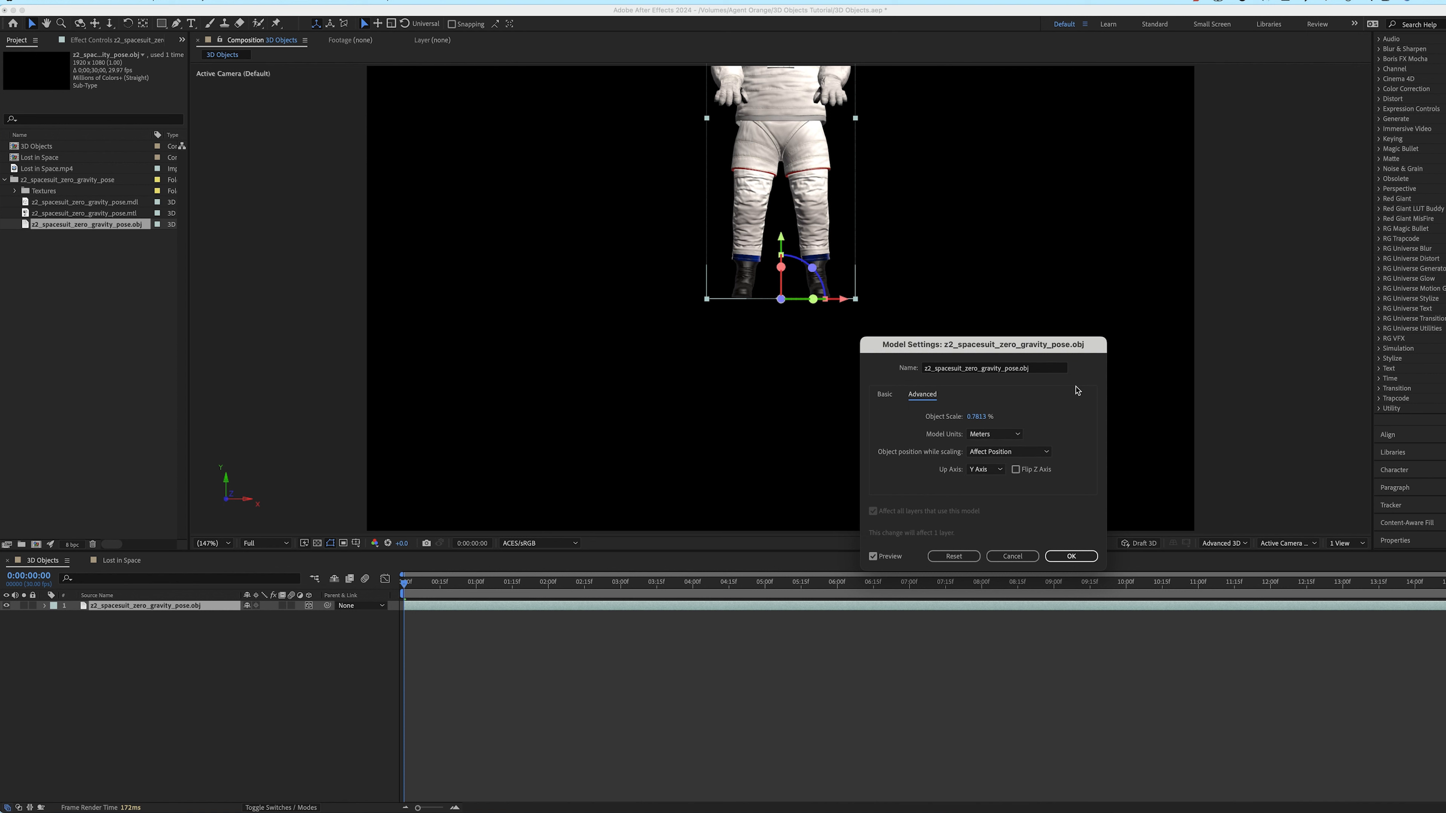
{"action": "left_click", "coordinate": [881, 396]}
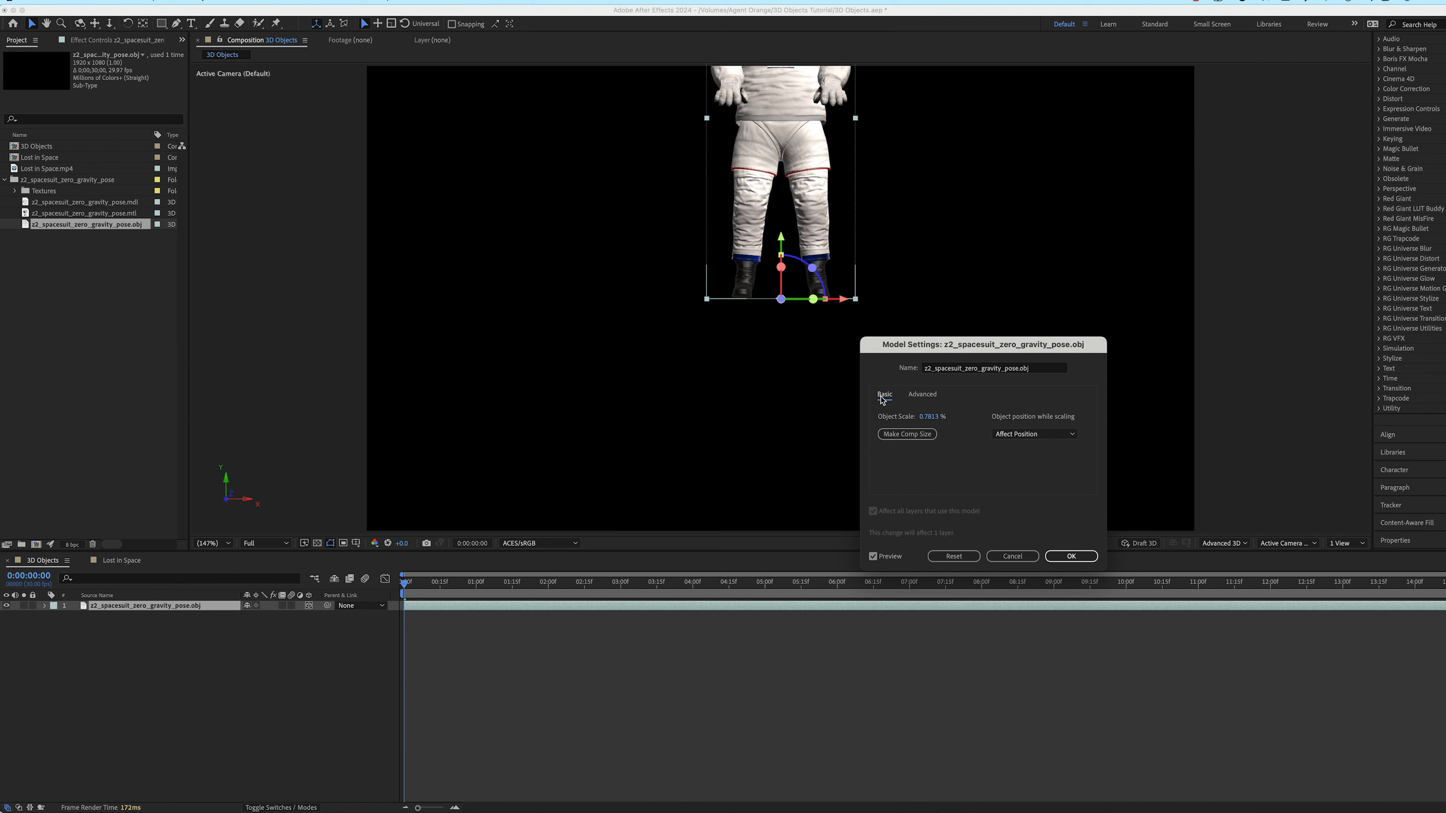
{"action": "left_click", "coordinate": [1081, 555]}
Move the astronaut down until the whole figure fits in the frame, and raise its anchor point to waist height
{"action": "left_click_drag", "start_coordinate": [781, 250], "coordinate": [775, 390]}
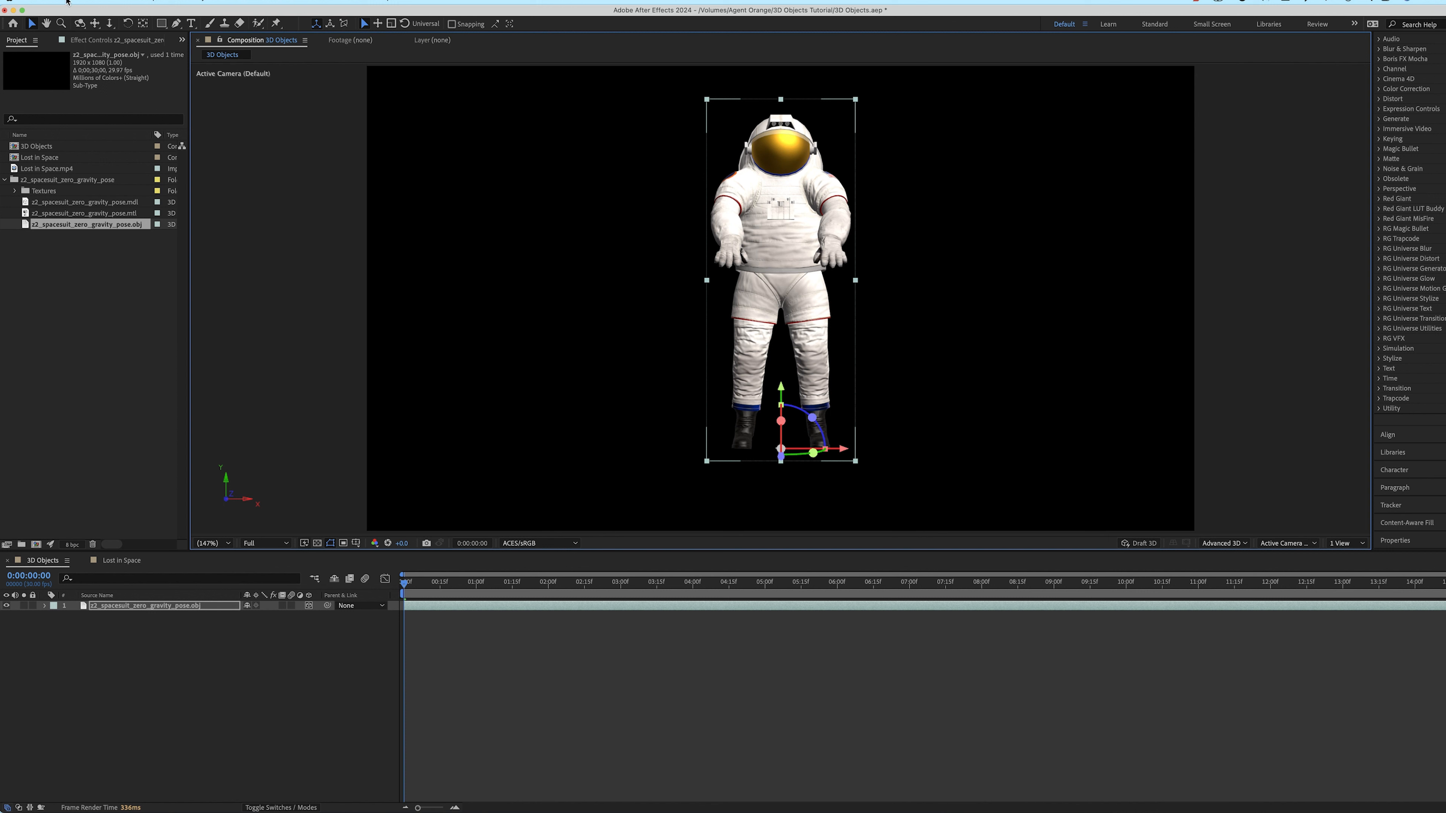
{"action": "left_click", "coordinate": [143, 24]}
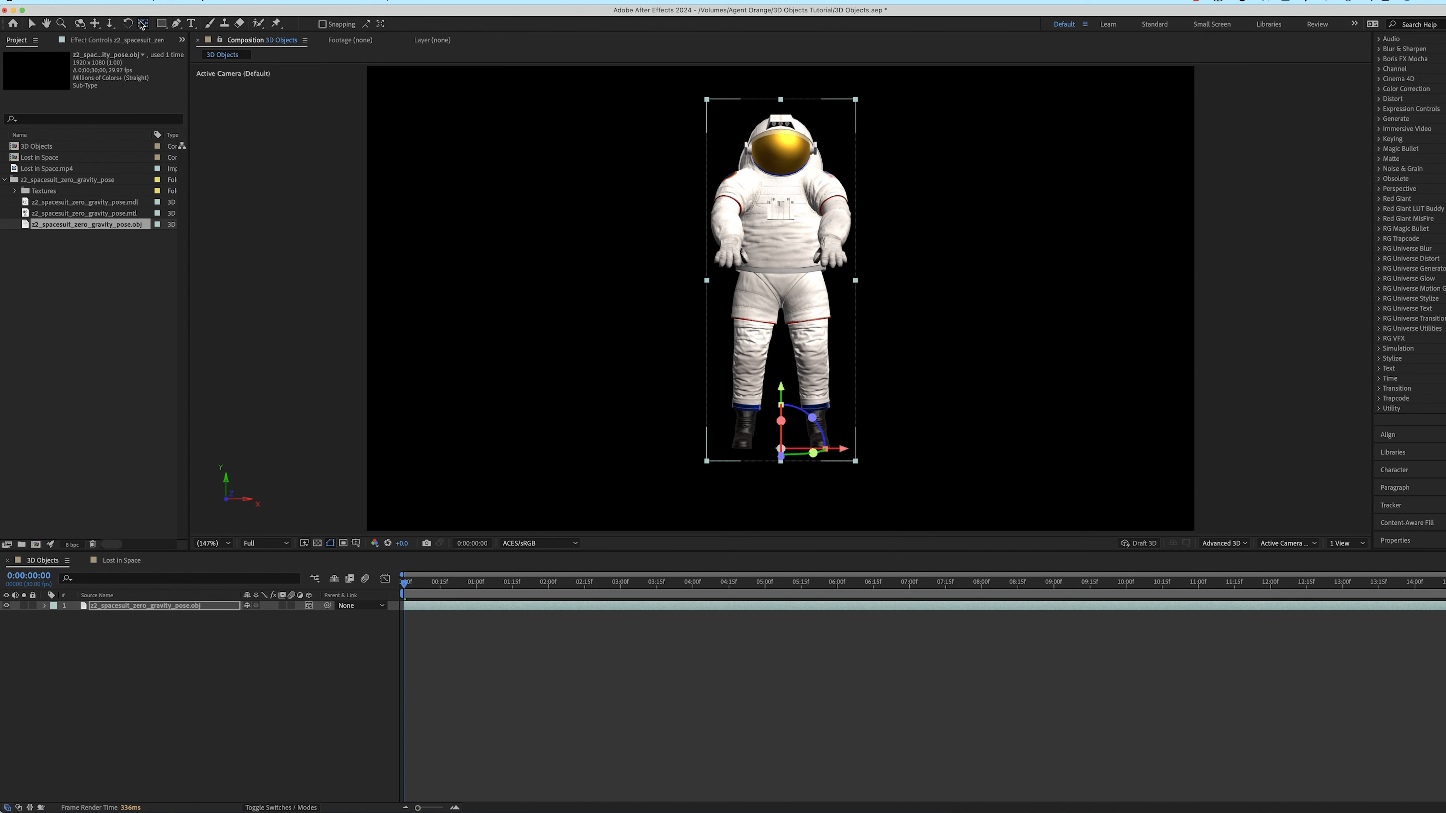
{"action": "left_click_drag", "start_coordinate": [783, 384], "coordinate": [796, 211]}
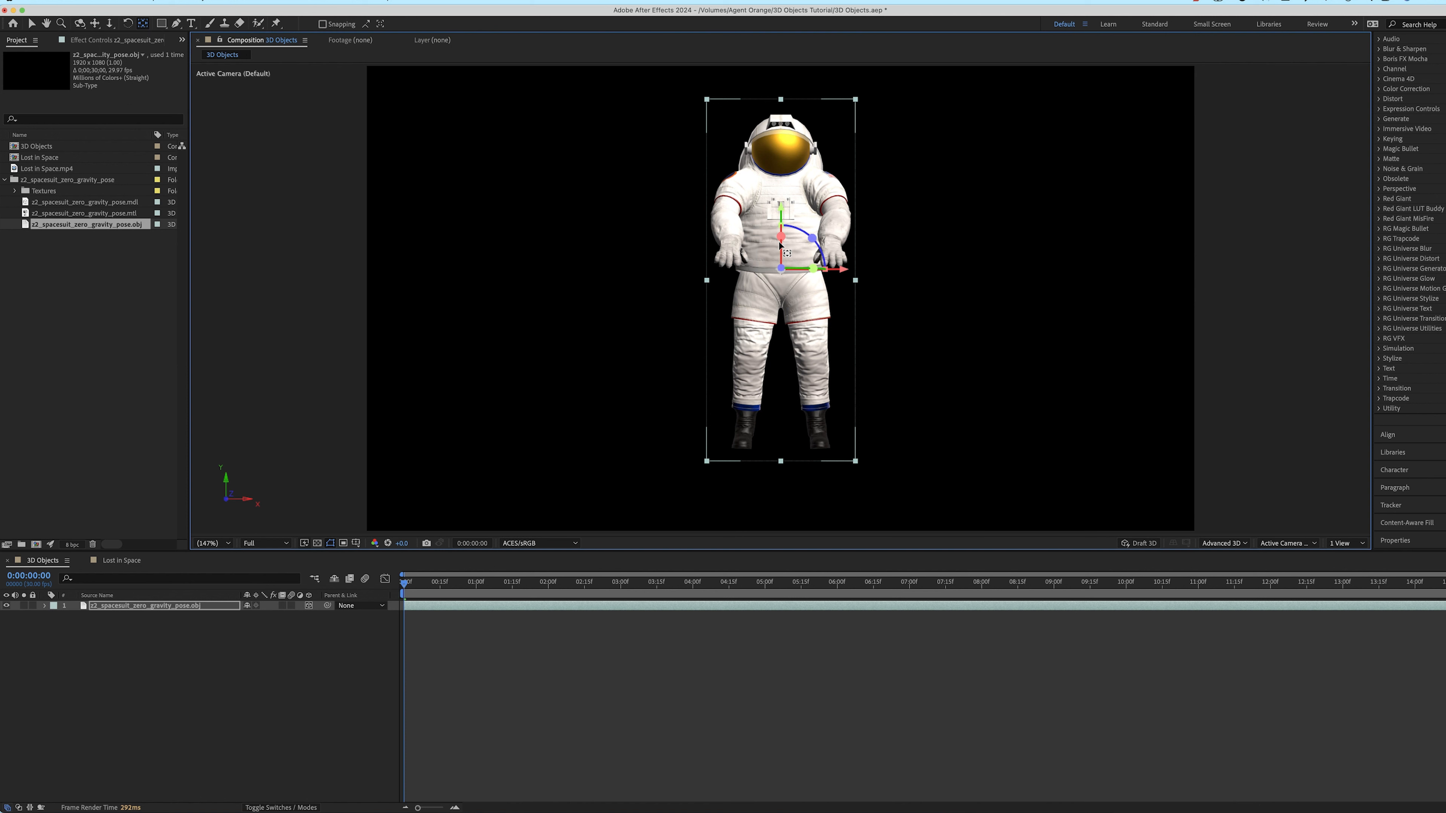
{"action": "left_click", "coordinate": [30, 23]}
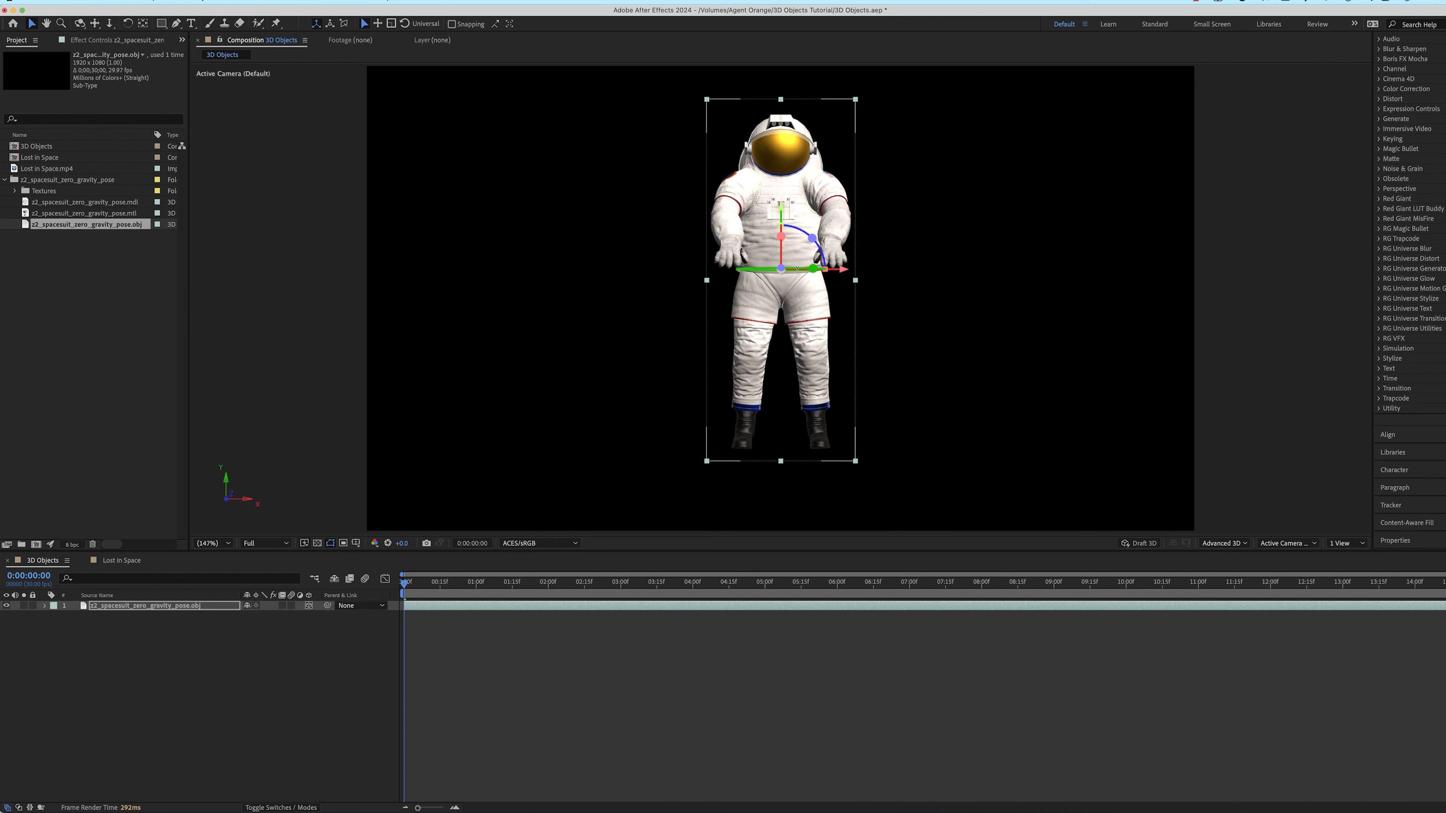
Reveal the astronaut's rotation properties and turn the model about its Y axis to an orientation of about 27.6°
{"action": "mouse_move", "coordinate": [796, 277]}
{"action": "left_mouse_down"}
{"action": "mouse_move", "coordinate": [805, 268]}
{"action": "mouse_move", "coordinate": [764, 269]}
{"action": "mouse_move", "coordinate": [780, 269]}
{"action": "left_mouse_up"}
{"action": "key", "text": "r"}
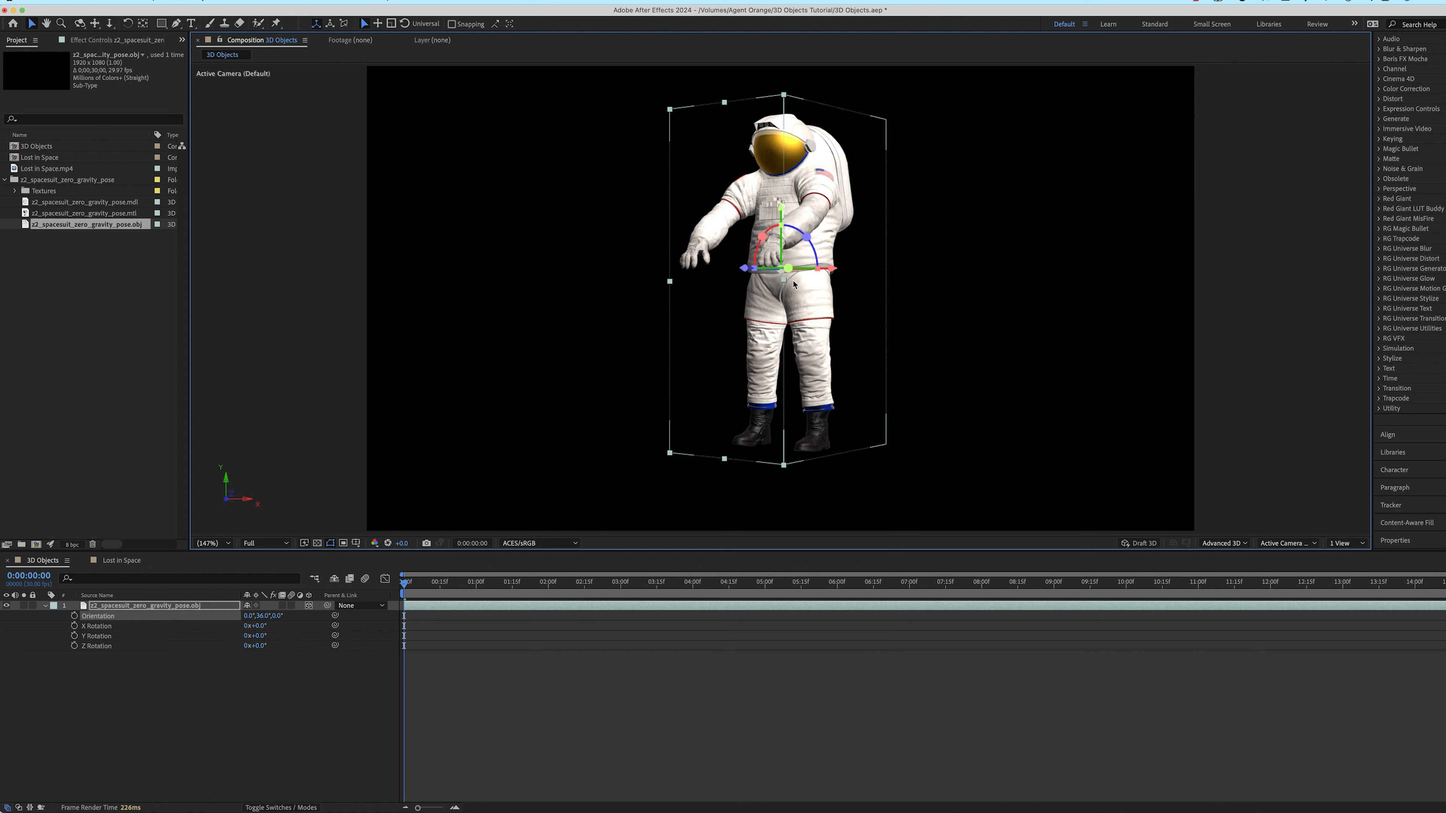
{"action": "left_click_drag", "start_coordinate": [776, 270], "coordinate": [779, 269]}
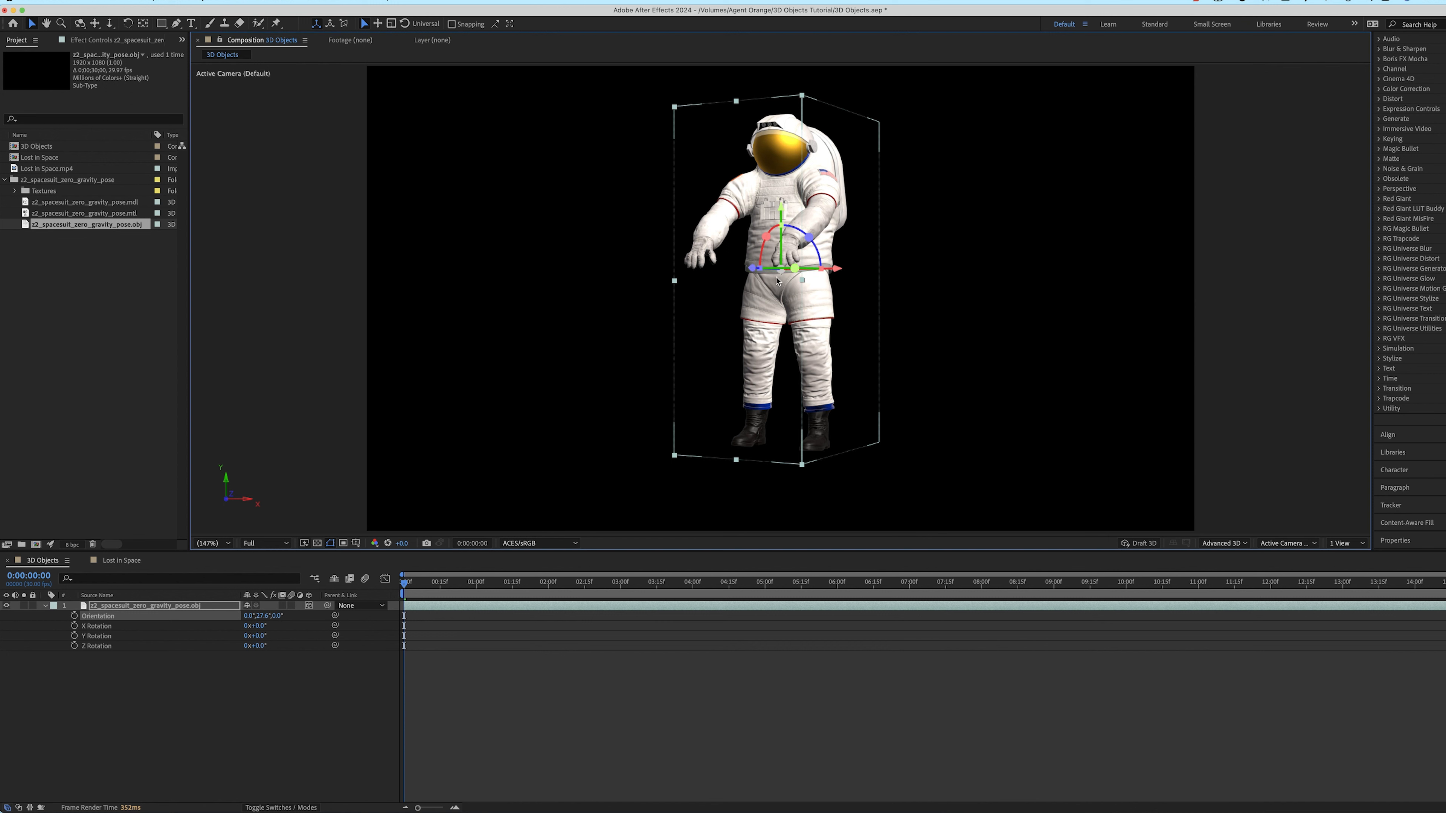
Place the astronaut far back on the right of the frame at about 3894, 471, 6749 and enable Position keyframing at the first frame
{"action": "left_click_drag", "start_coordinate": [753, 268], "coordinate": [1094, 237]}
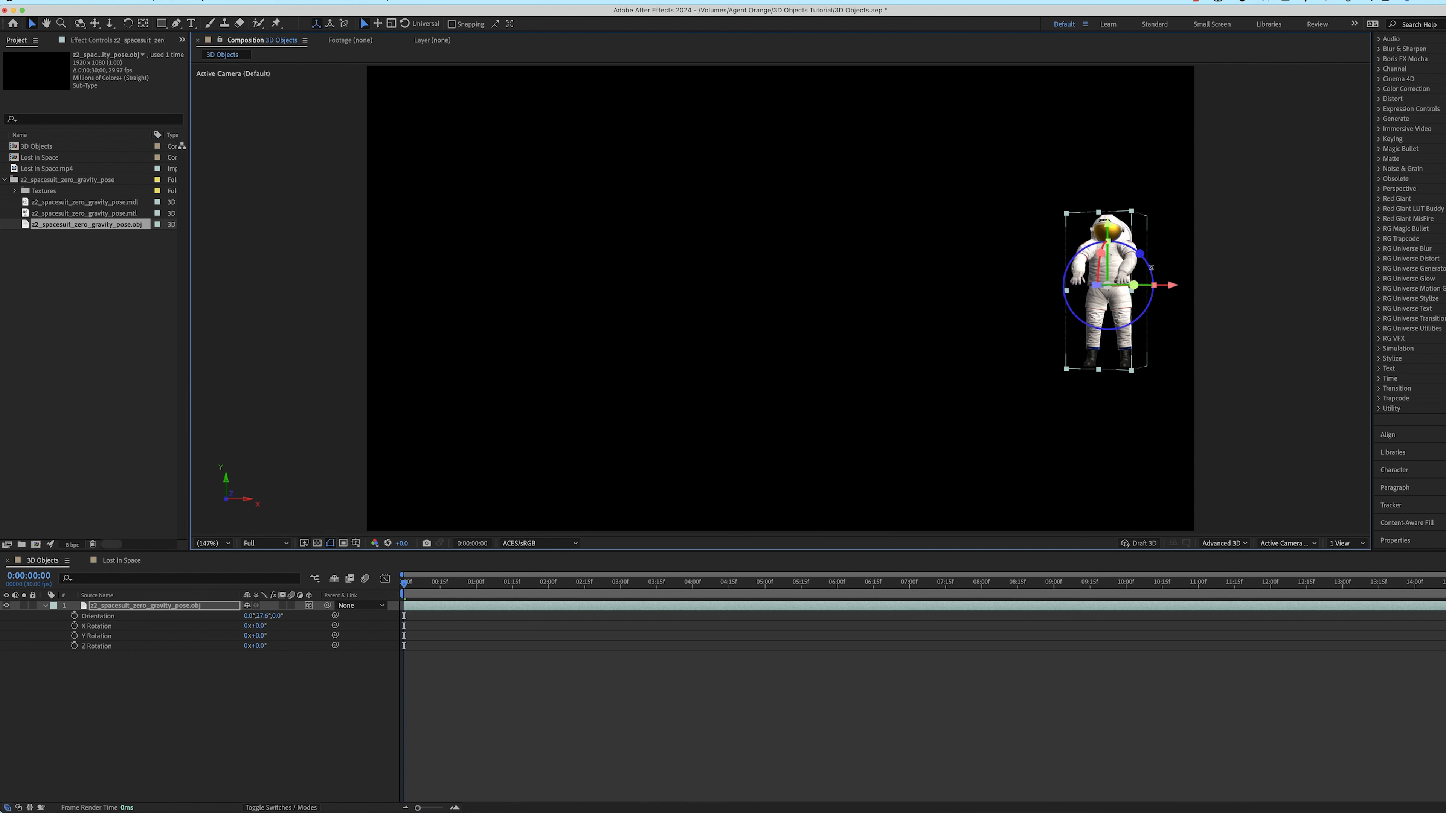
{"action": "left_click_drag", "start_coordinate": [1168, 286], "coordinate": [1132, 258]}
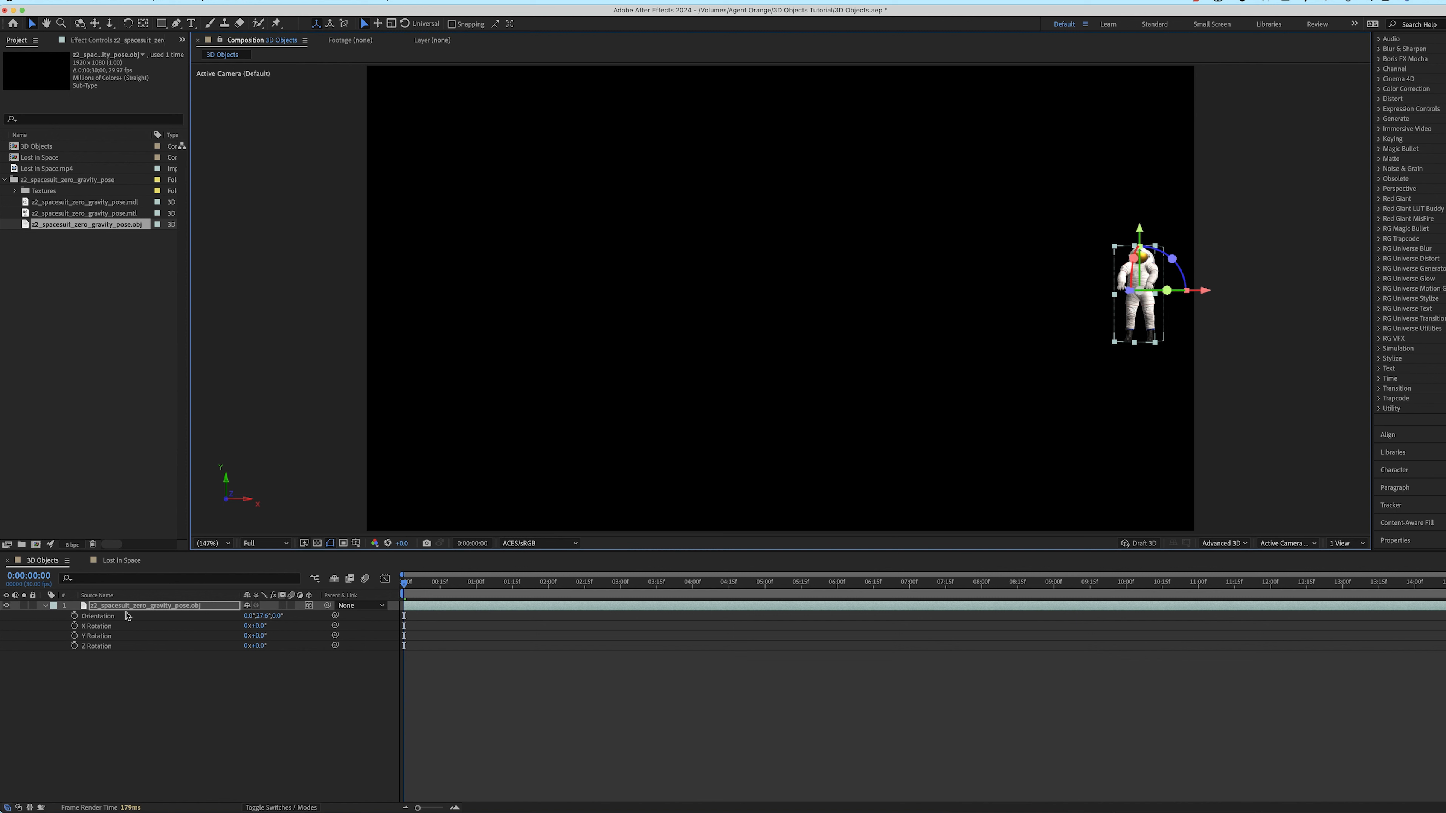
{"action": "key", "text": "shift+p"}
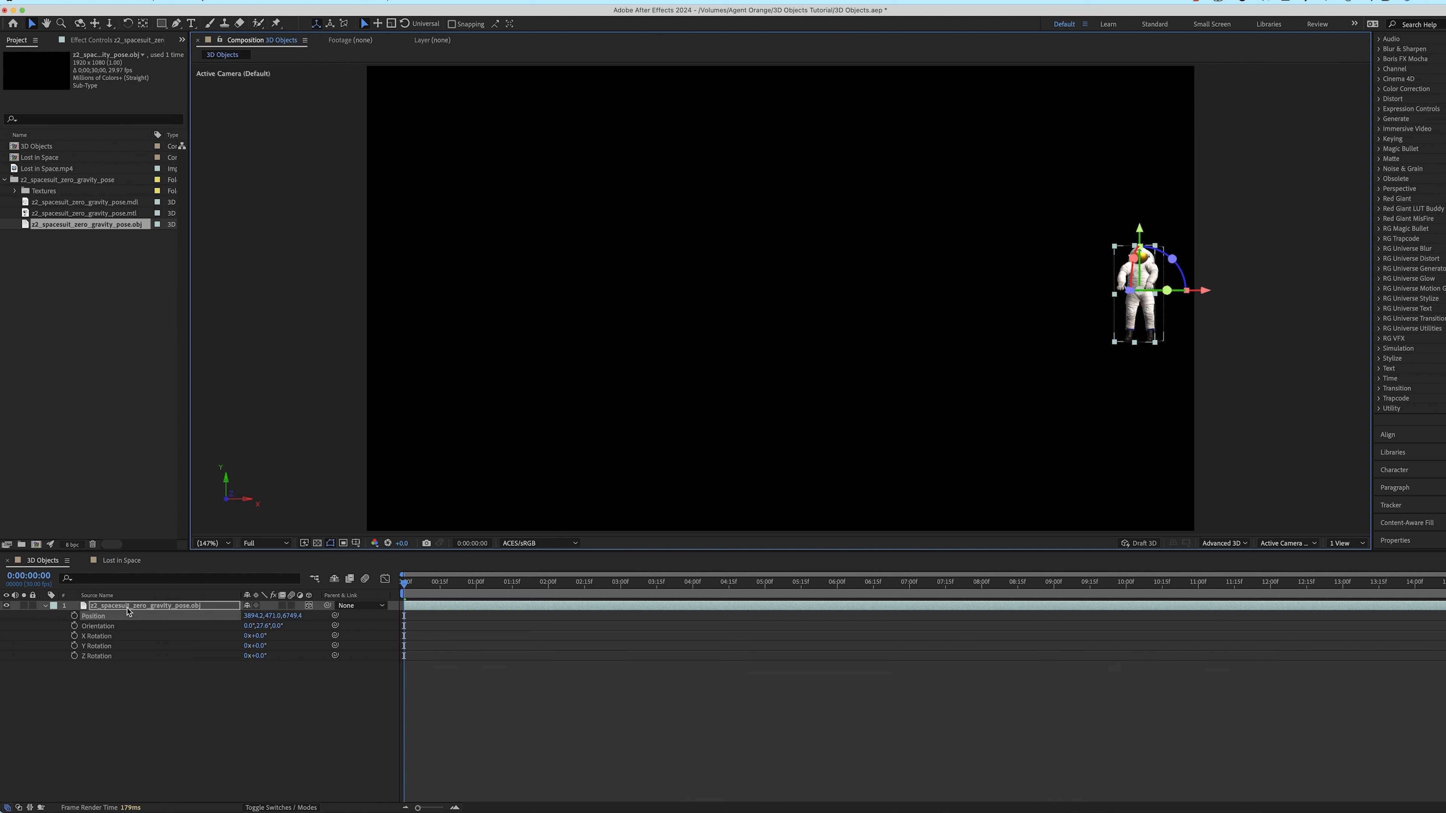
{"action": "left_click", "coordinate": [75, 616]}
At 0:00:14:29, bring the astronaut toward and past the camera on the left, to a Position of about 332, 471, -1491
{"action": "key", "text": "space"}
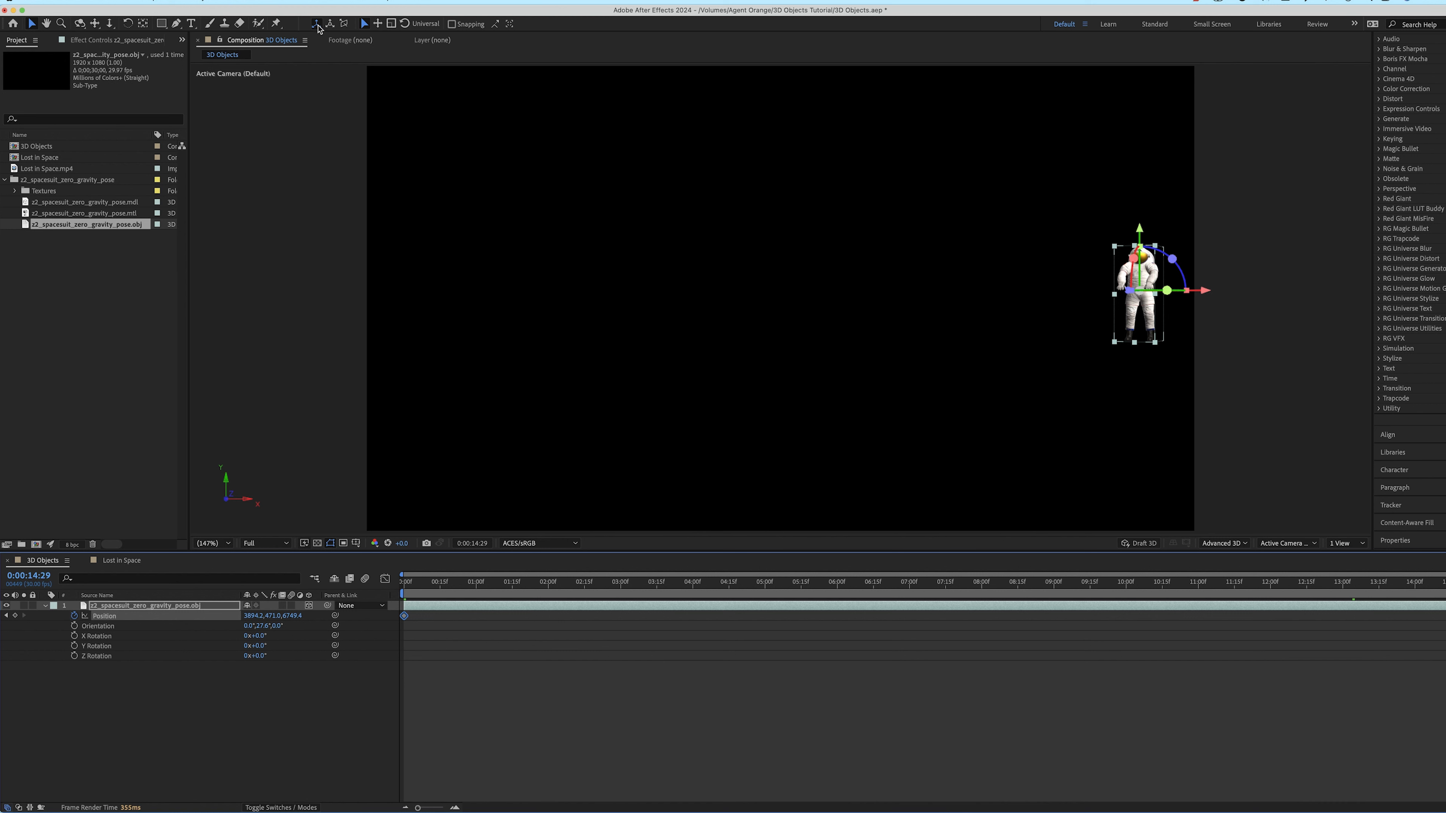
{"action": "left_click", "coordinate": [321, 25]}
{"action": "left_click_drag", "start_coordinate": [1128, 293], "coordinate": [248, 339]}
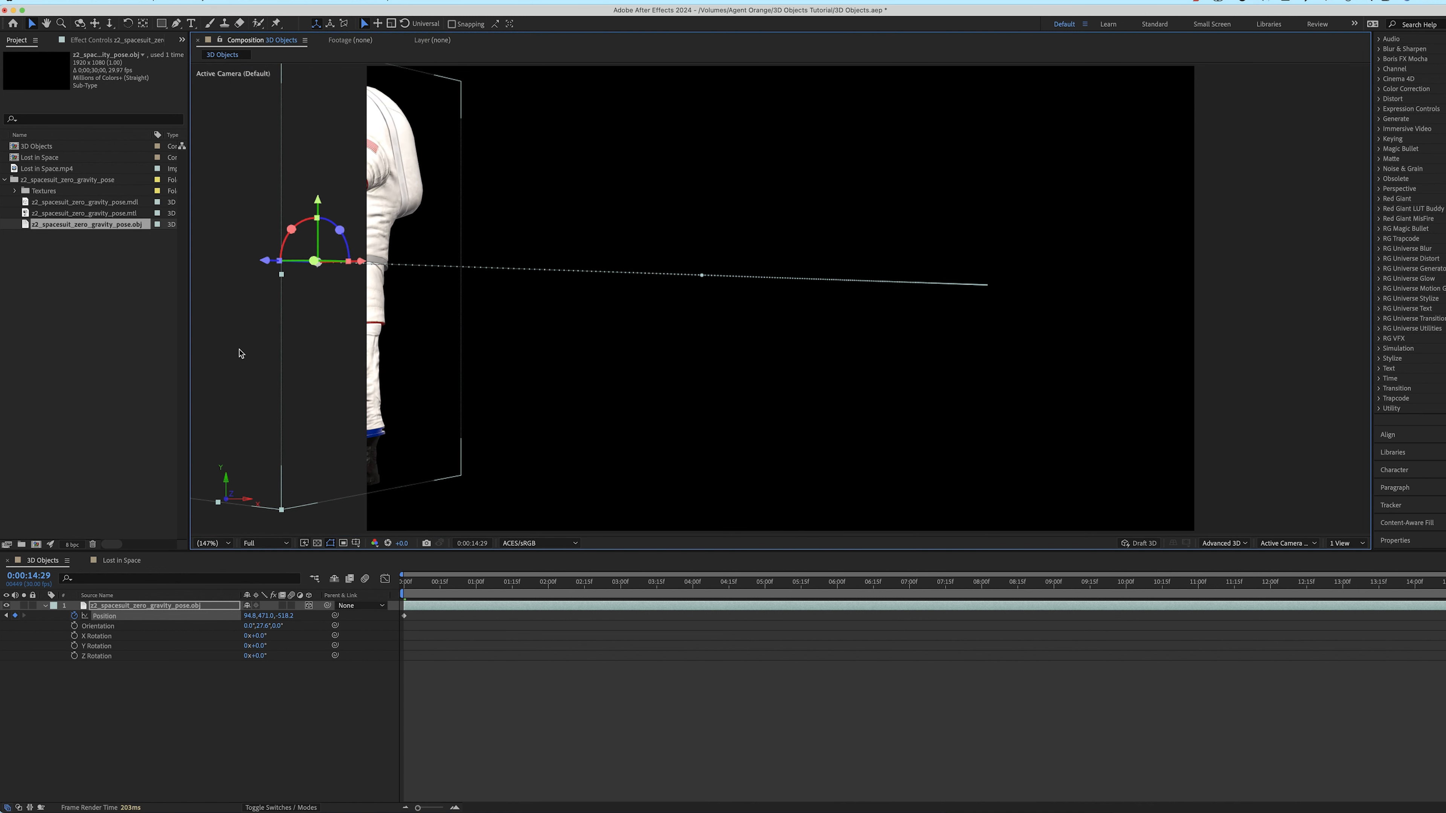
{"action": "left_click_drag", "start_coordinate": [363, 263], "coordinate": [503, 273]}
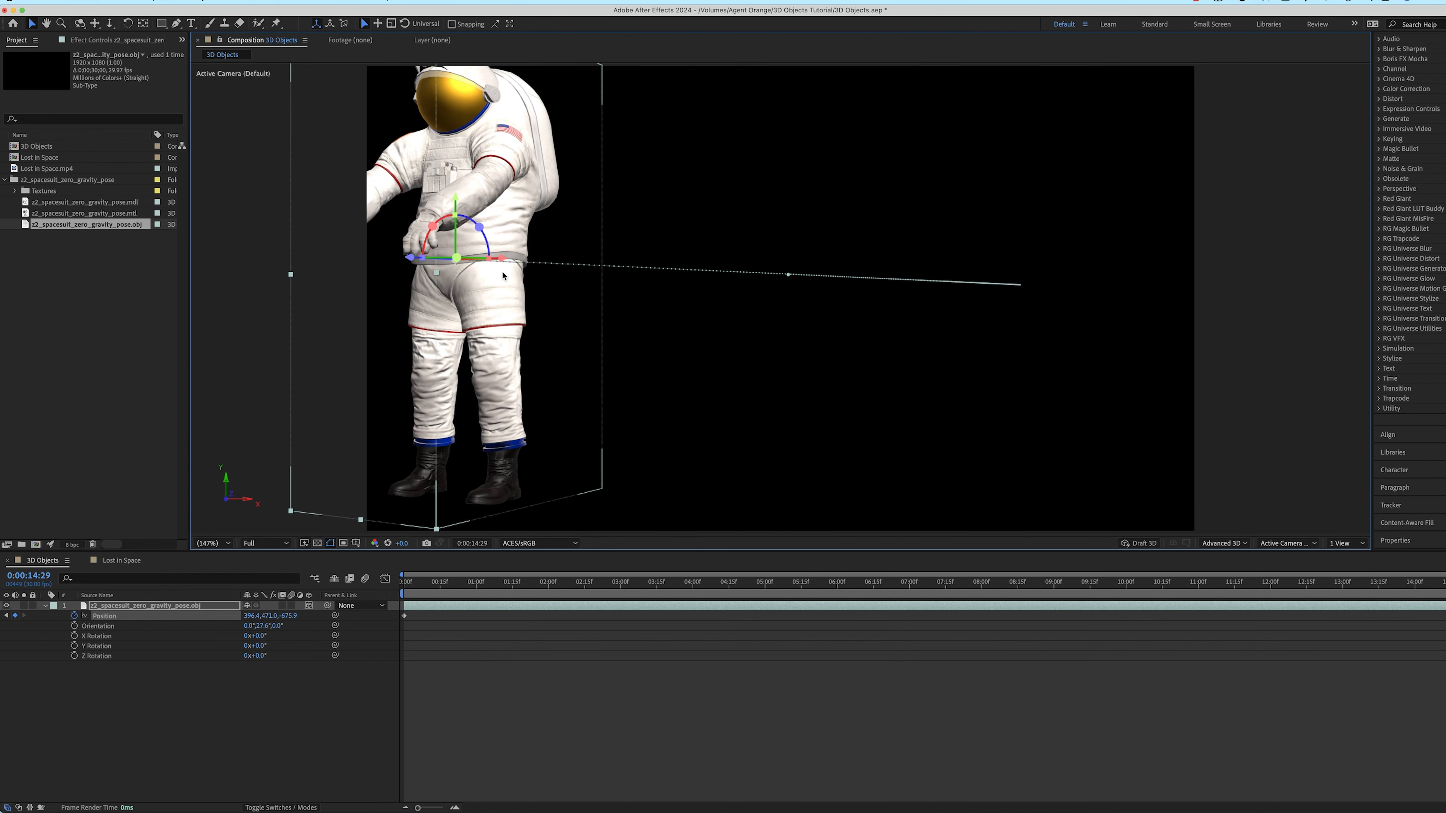
{"action": "left_click_drag", "start_coordinate": [407, 259], "coordinate": [246, 278]}
{"action": "left_click_drag", "start_coordinate": [357, 254], "coordinate": [526, 266]}
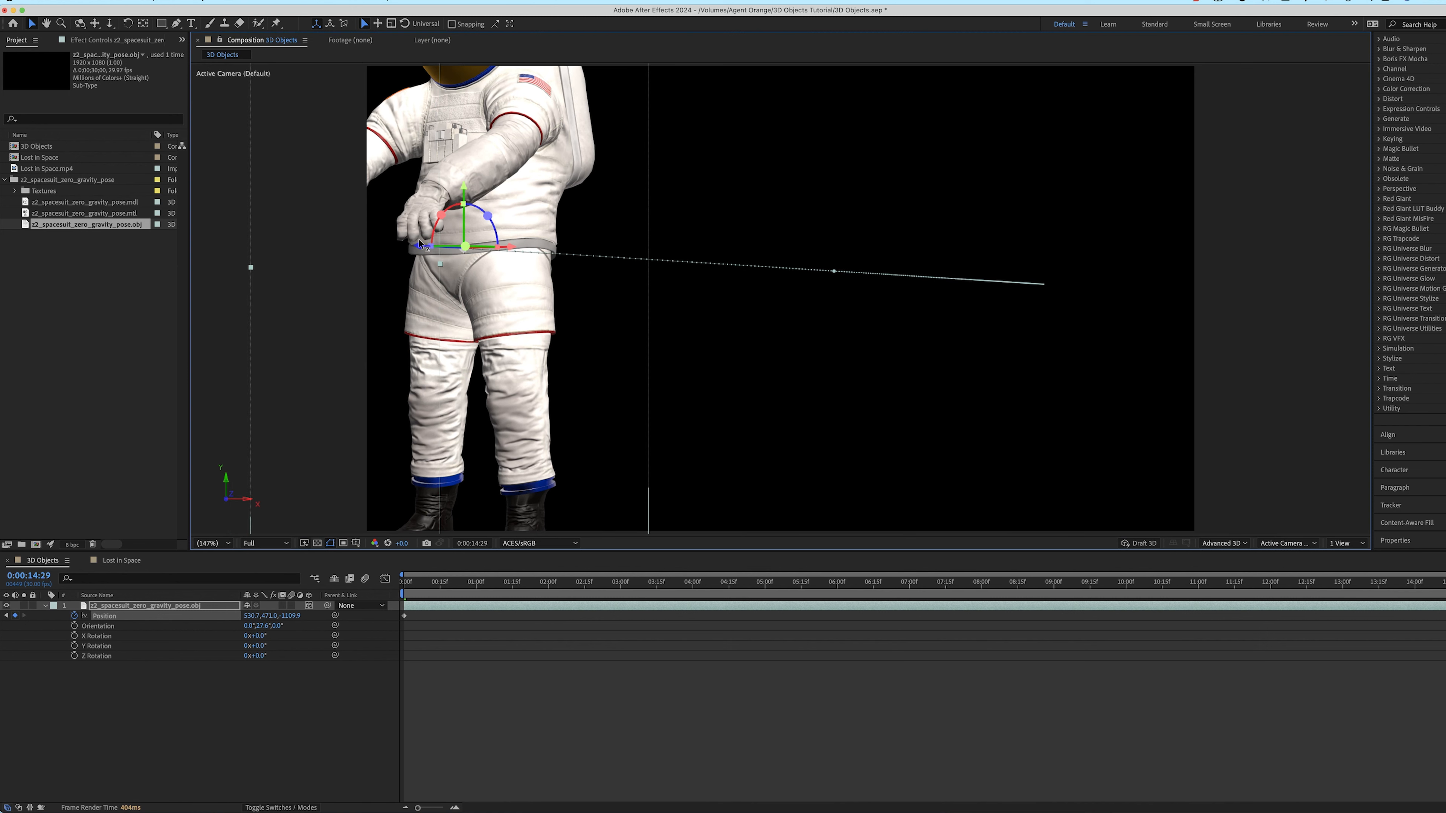
{"action": "left_click_drag", "start_coordinate": [418, 243], "coordinate": [106, 281]}
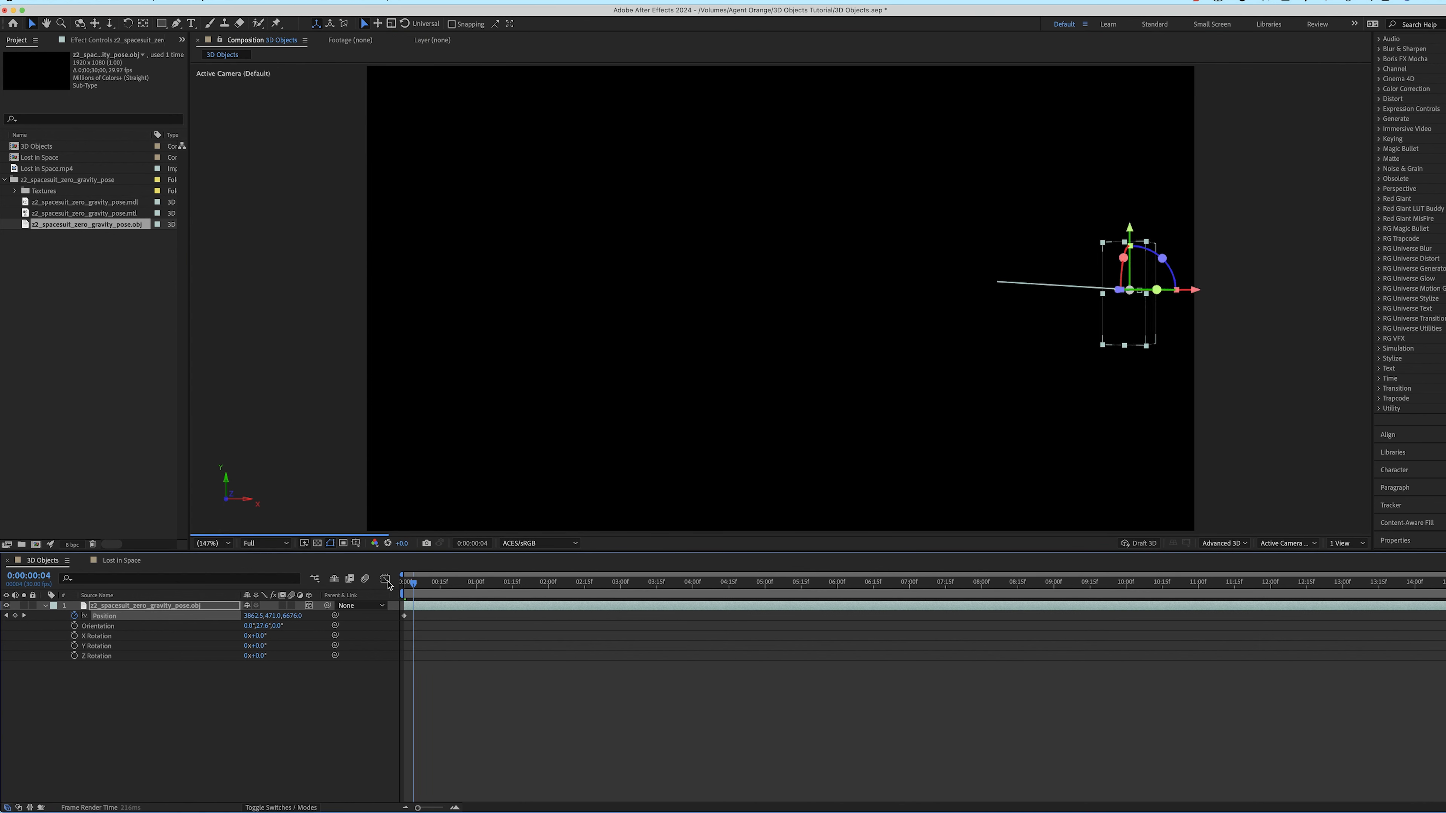
At the first frame, set the astronaut's starting Position farther back at about 4010, 471, 9216 and preview the flight
{"action": "key", "text": "Home"}
{"action": "left_click_drag", "start_coordinate": [1205, 290], "coordinate": [1066, 287]}
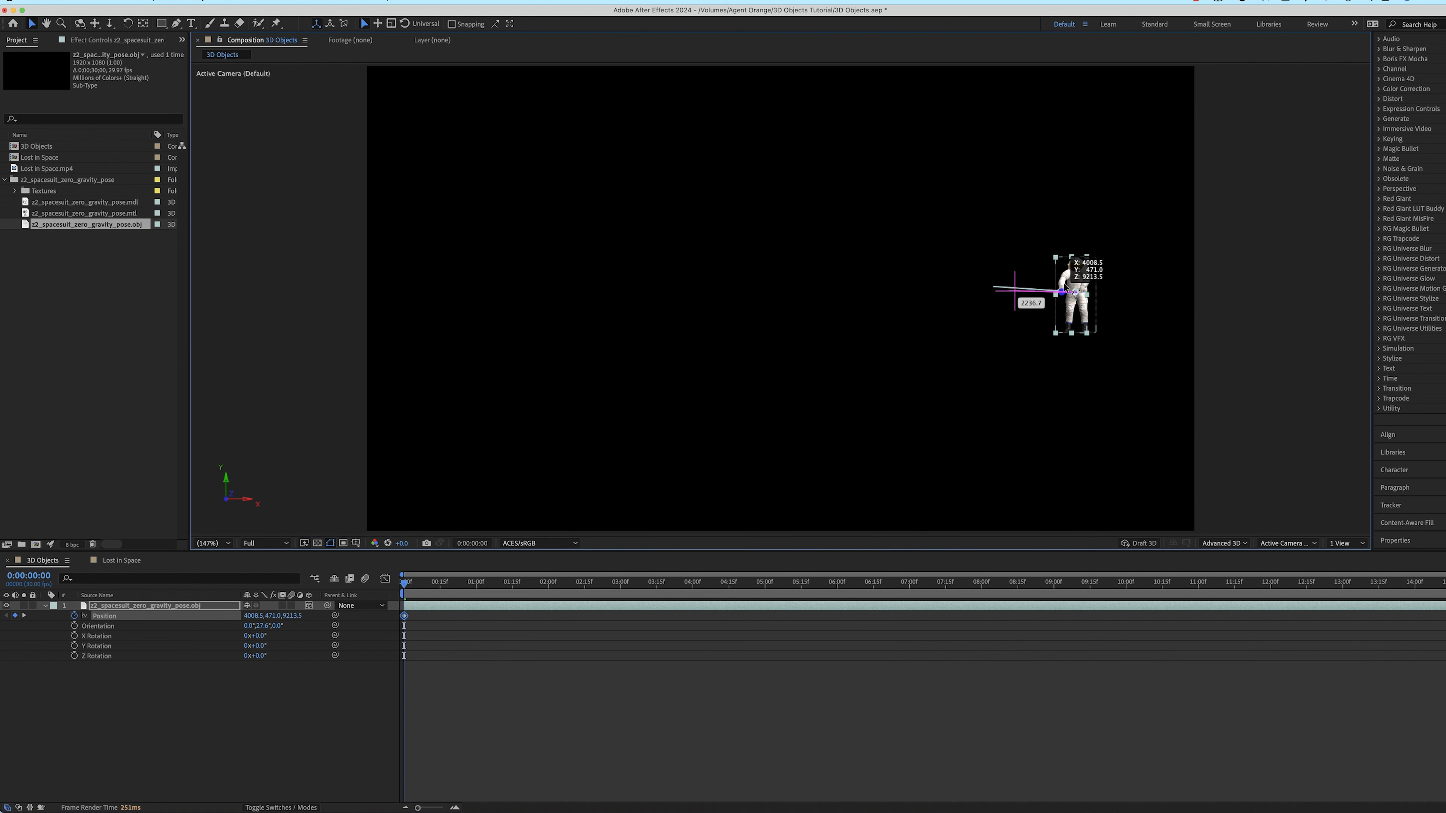
{"action": "left_click", "coordinate": [1287, 349]}
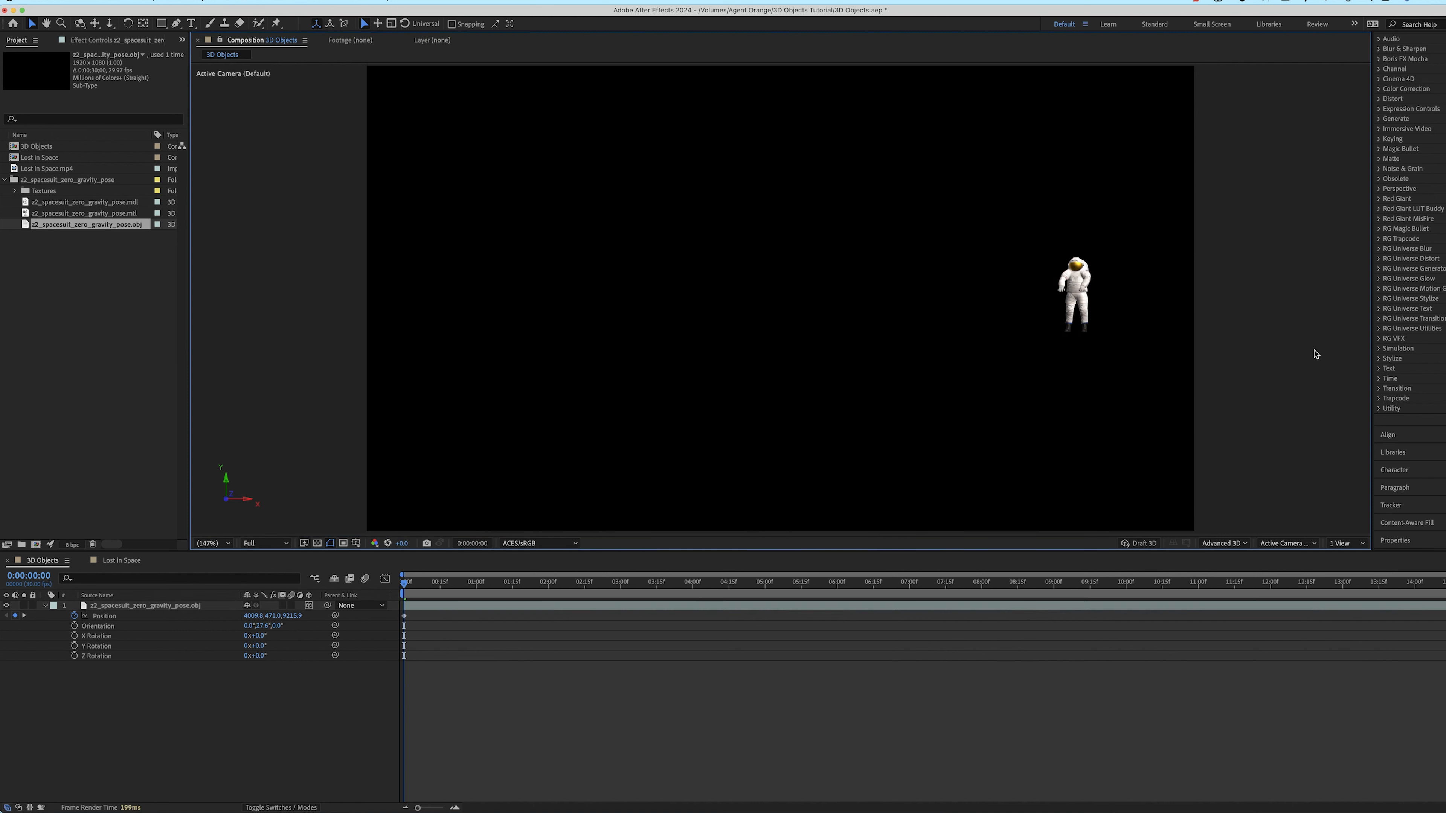
{"action": "key", "text": "space"}
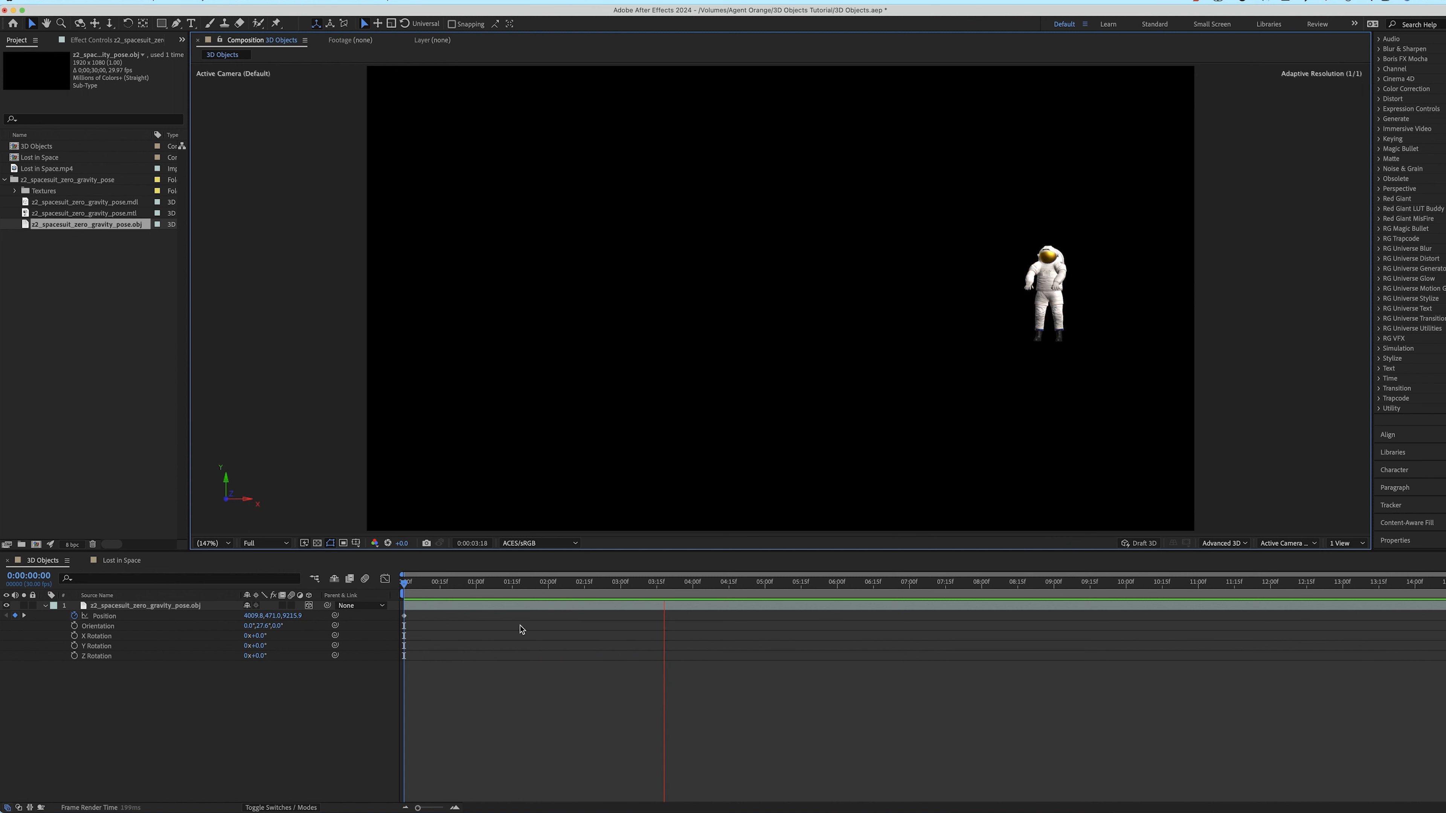
{"action": "key", "text": "space"}
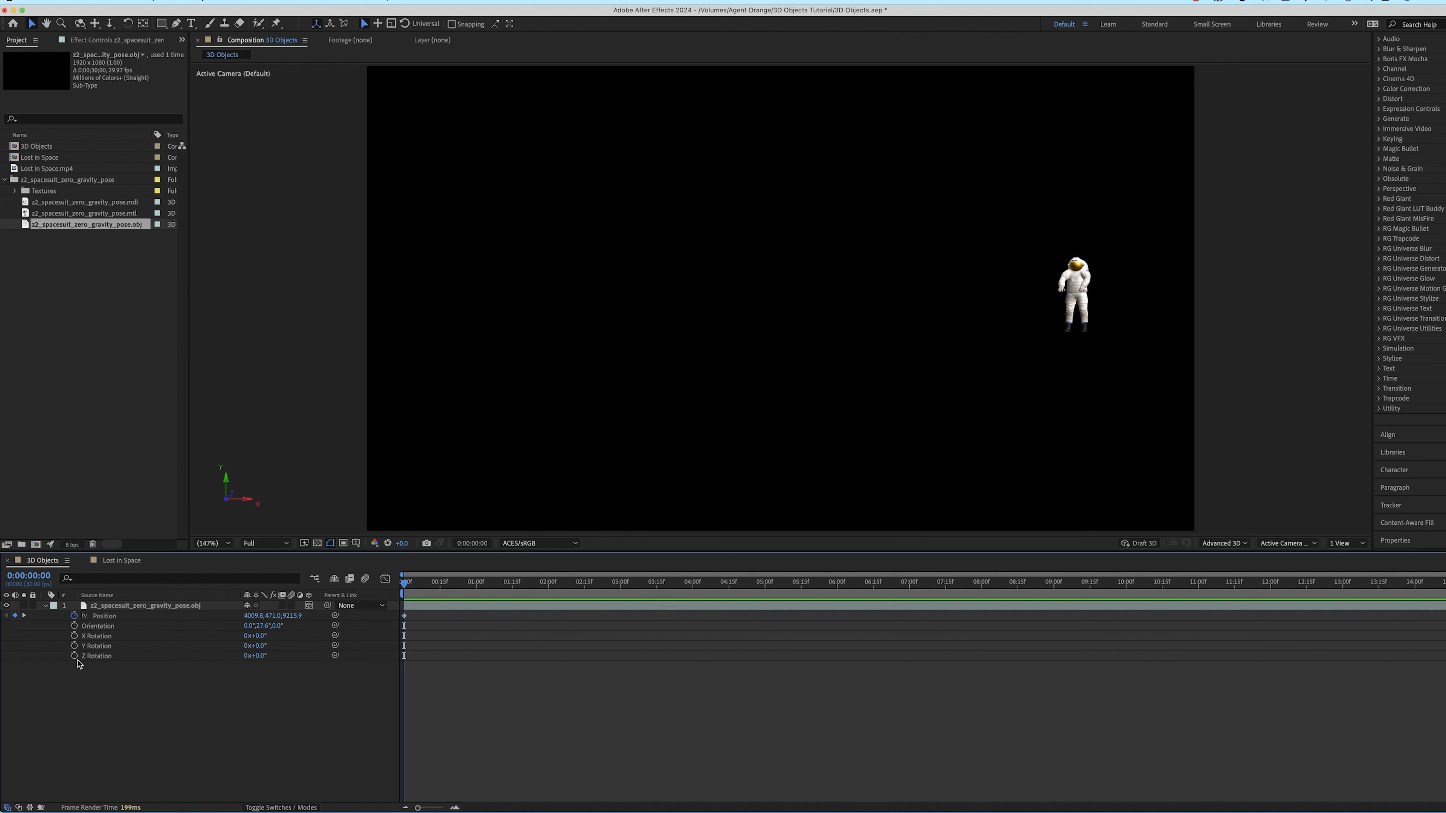
Add X, Y and Z Rotation keyframes for the astronaut at the first frame, and move the current time to 0:00:13:06
{"action": "left_click", "coordinate": [74, 635]}
{"action": "left_click", "coordinate": [75, 645]}
{"action": "left_click", "coordinate": [74, 655]}
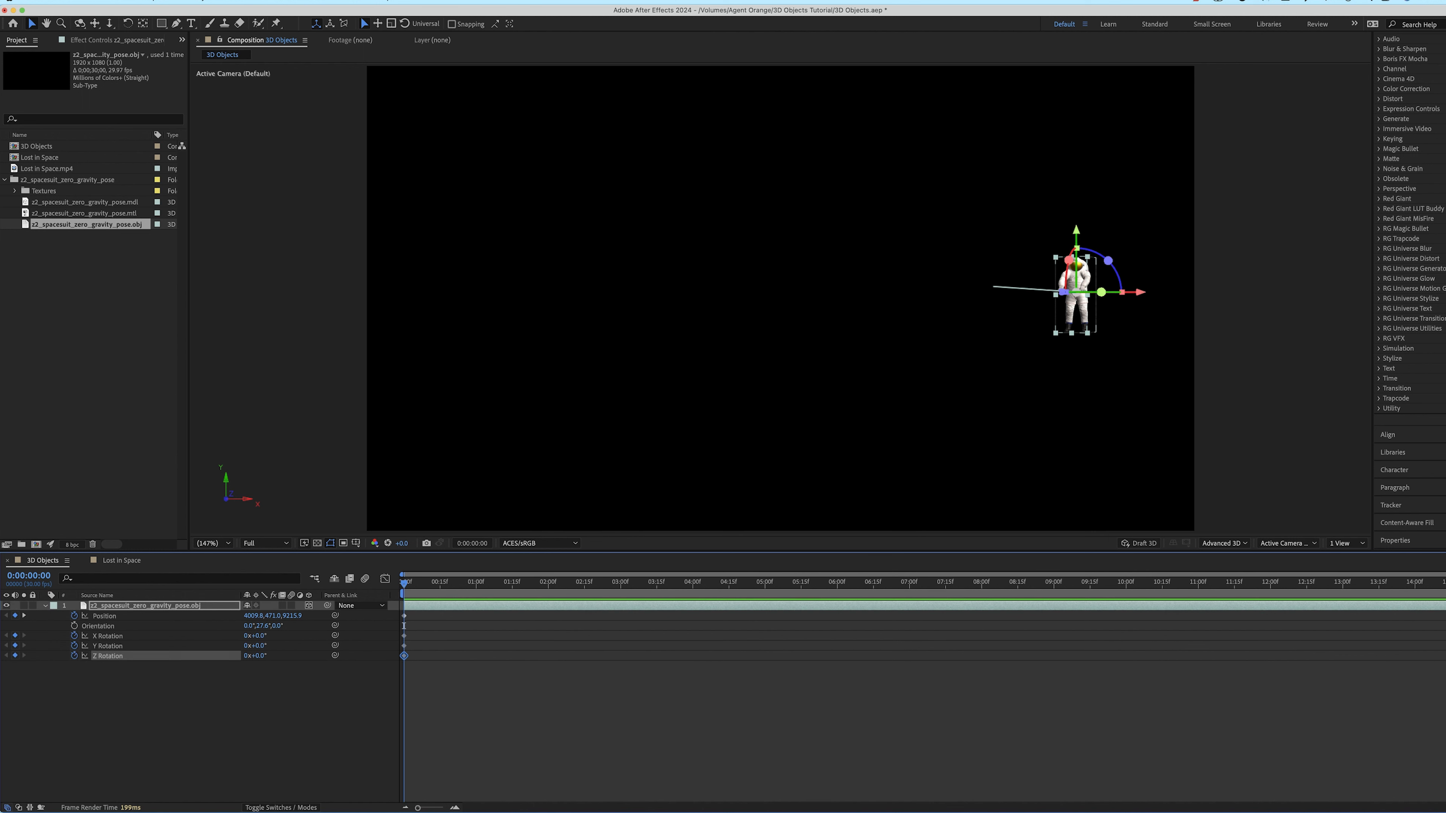
{"action": "key", "text": "End"}
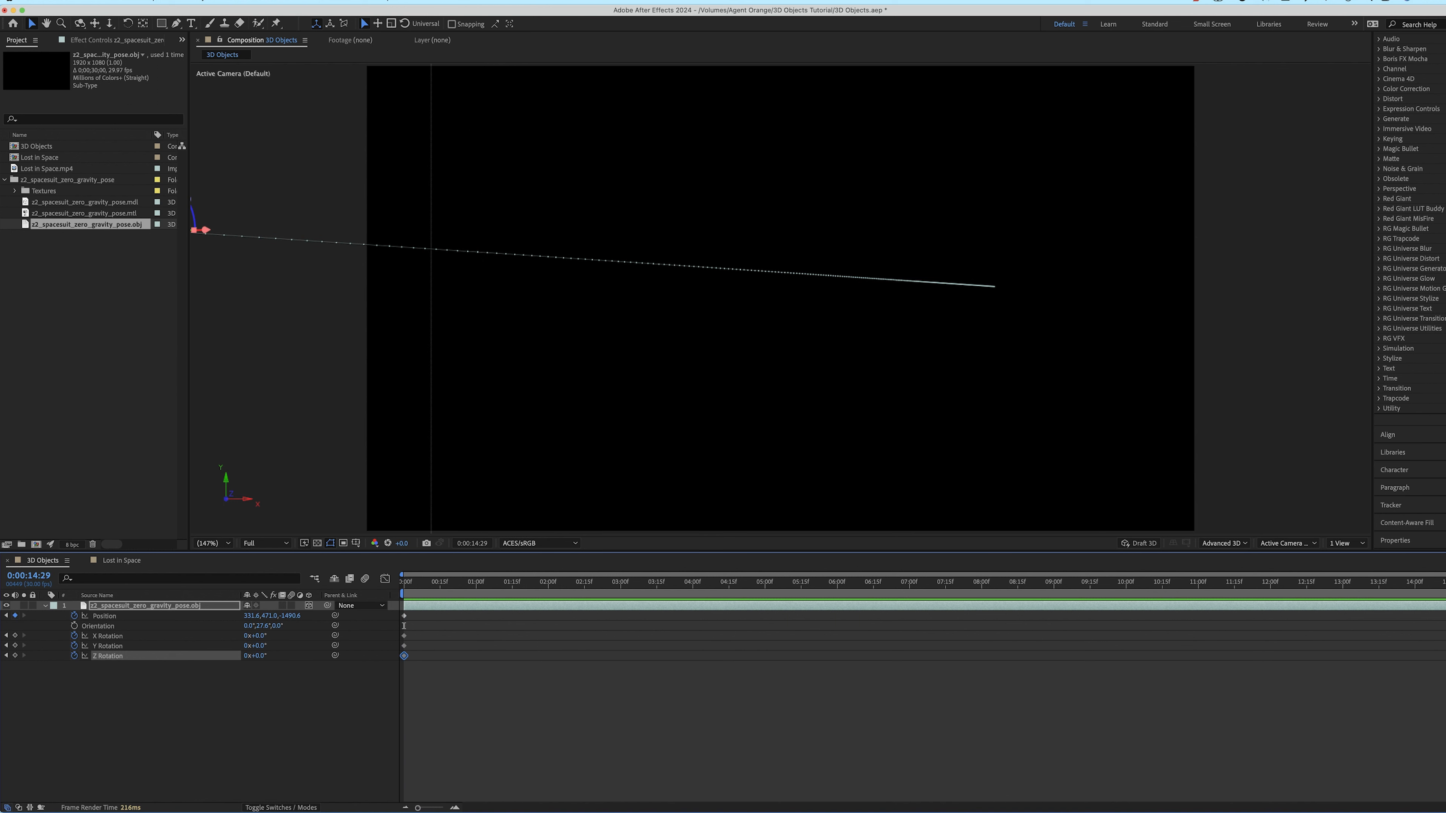
{"action": "left_click_drag", "start_coordinate": [1406, 589], "coordinate": [1357, 590]}
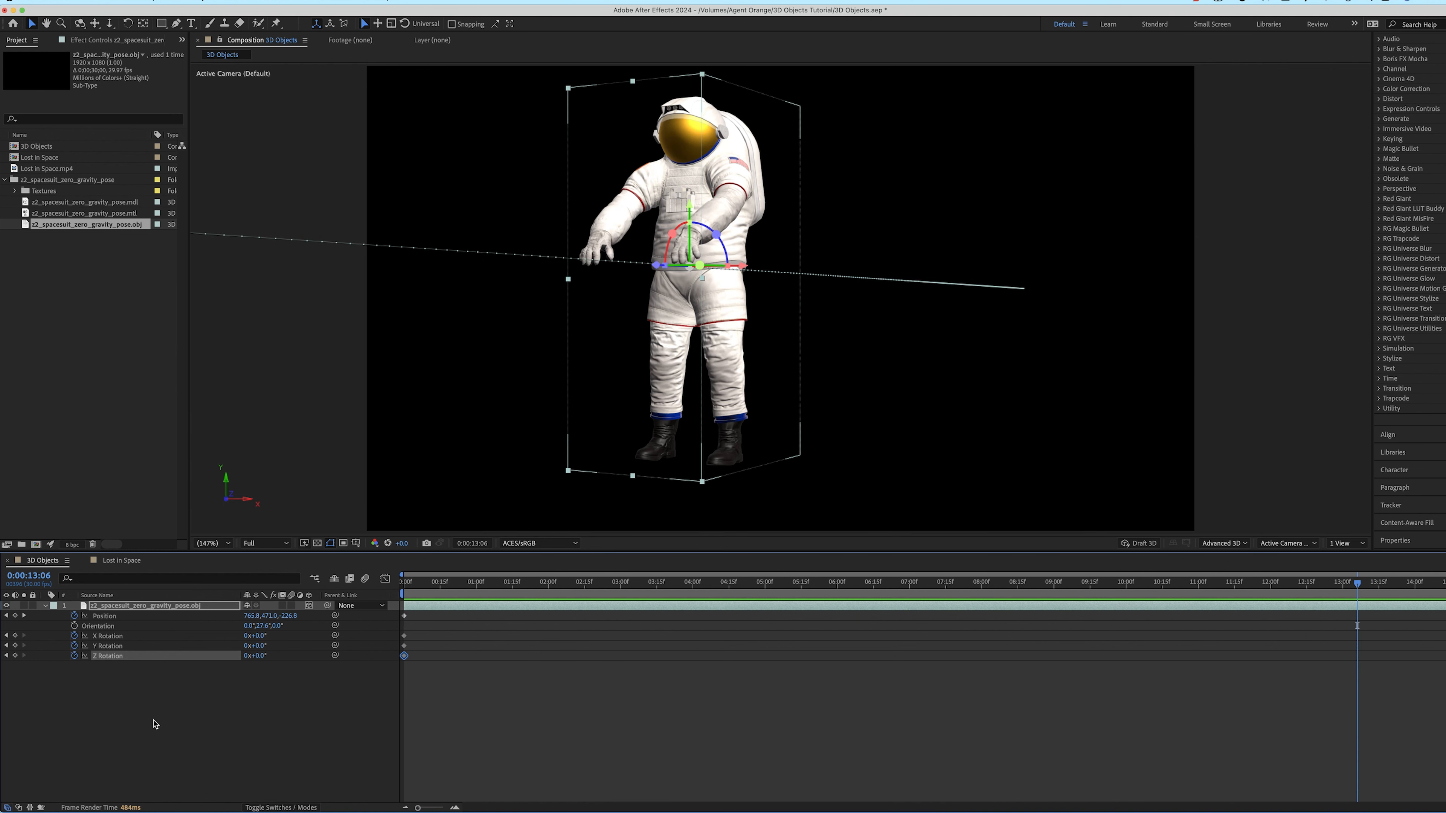
{"action": "left_click", "coordinate": [156, 722]}
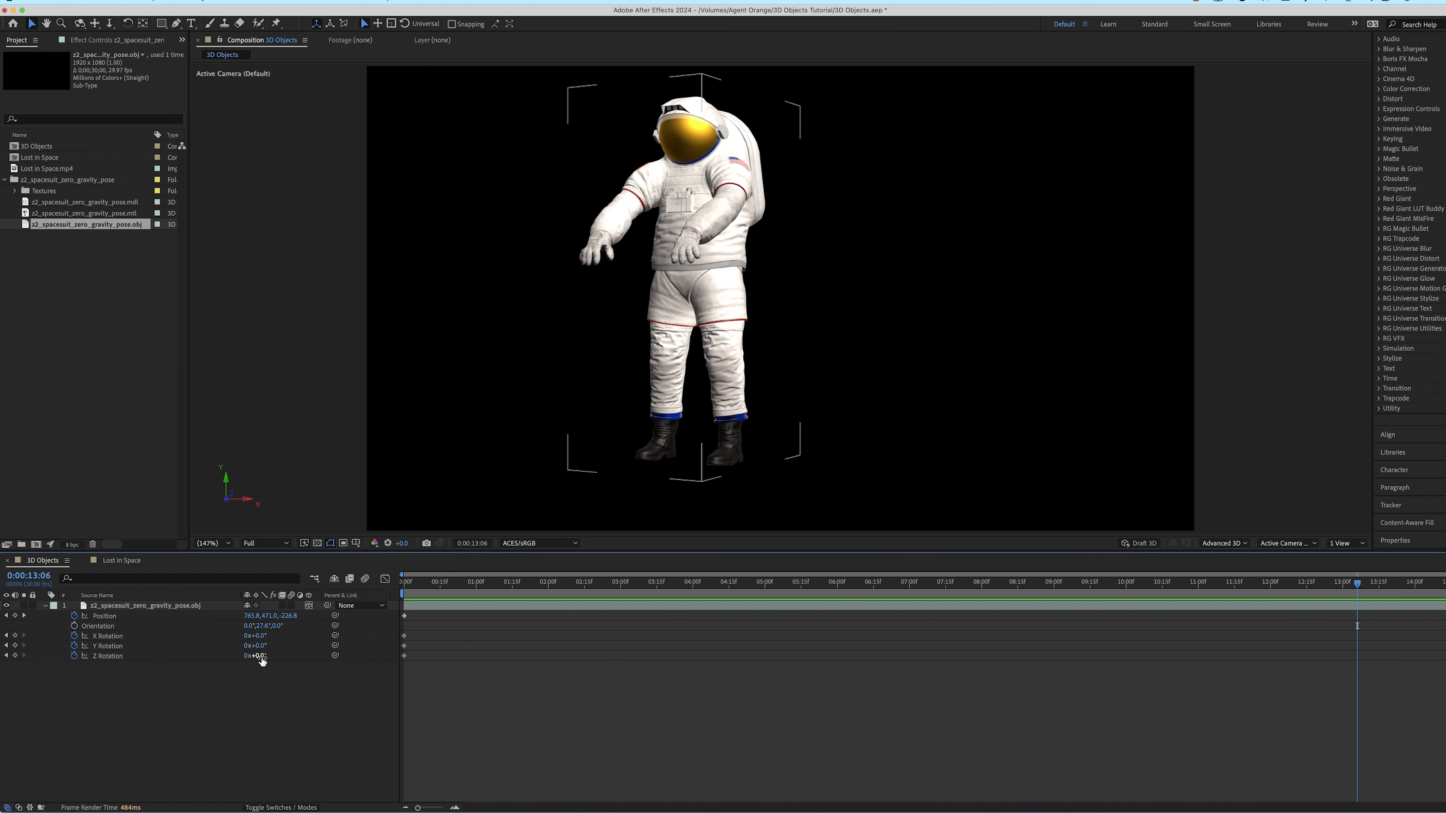
{"action": "left_click_drag", "start_coordinate": [260, 656], "coordinate": [473, 670]}
{"action": "left_click_drag", "start_coordinate": [264, 657], "coordinate": [291, 662]}
{"action": "key", "text": "ctrl+z"}
{"action": "key", "text": "ctrl+z"}
{"action": "key", "text": "ctrl+z"}
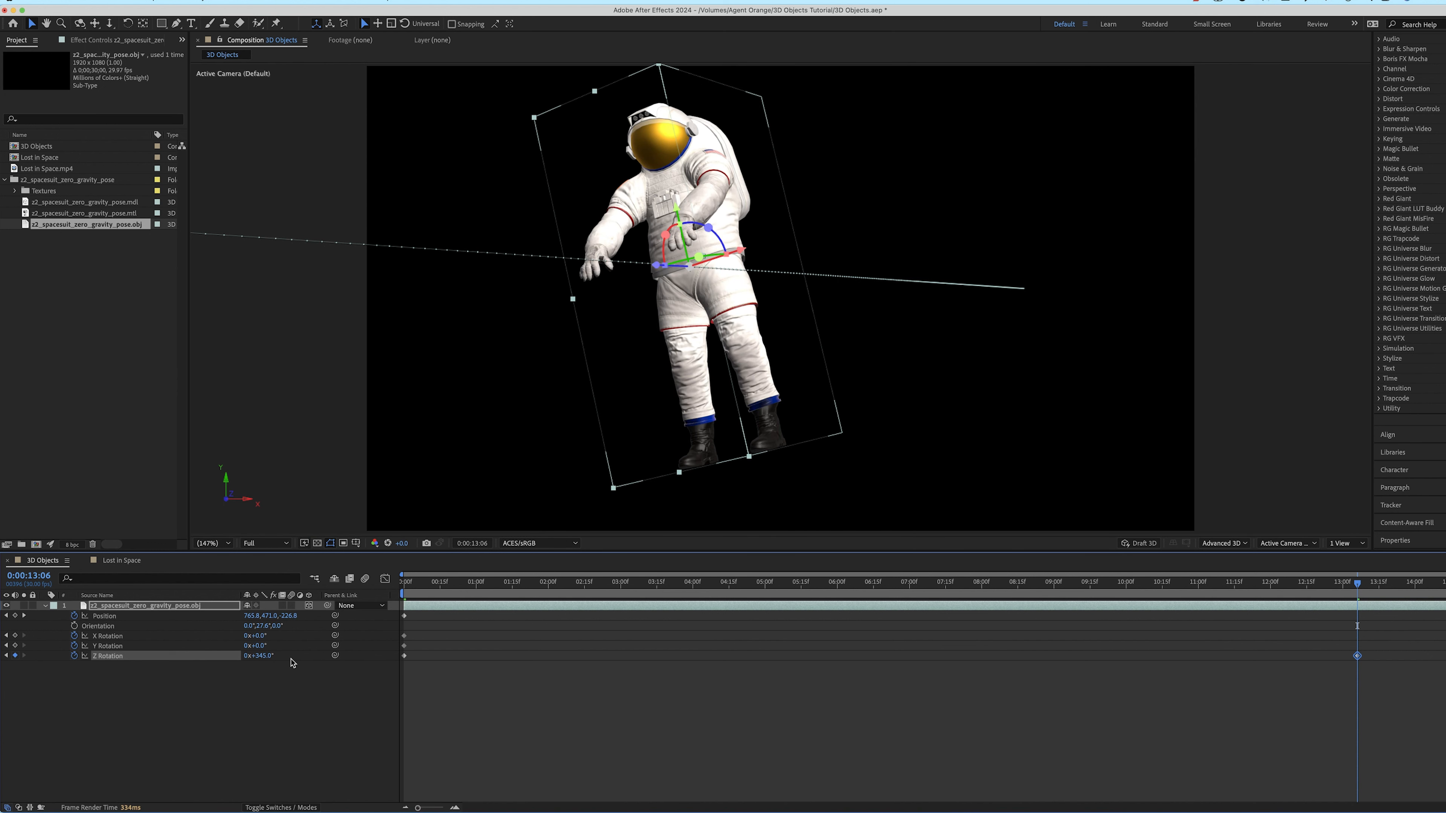
Set the astronaut's Z Rotation to 2 full revolutions at 0:00:13:06, preview the spin, and return to that keyframe
{"action": "left_click", "coordinate": [246, 655]}
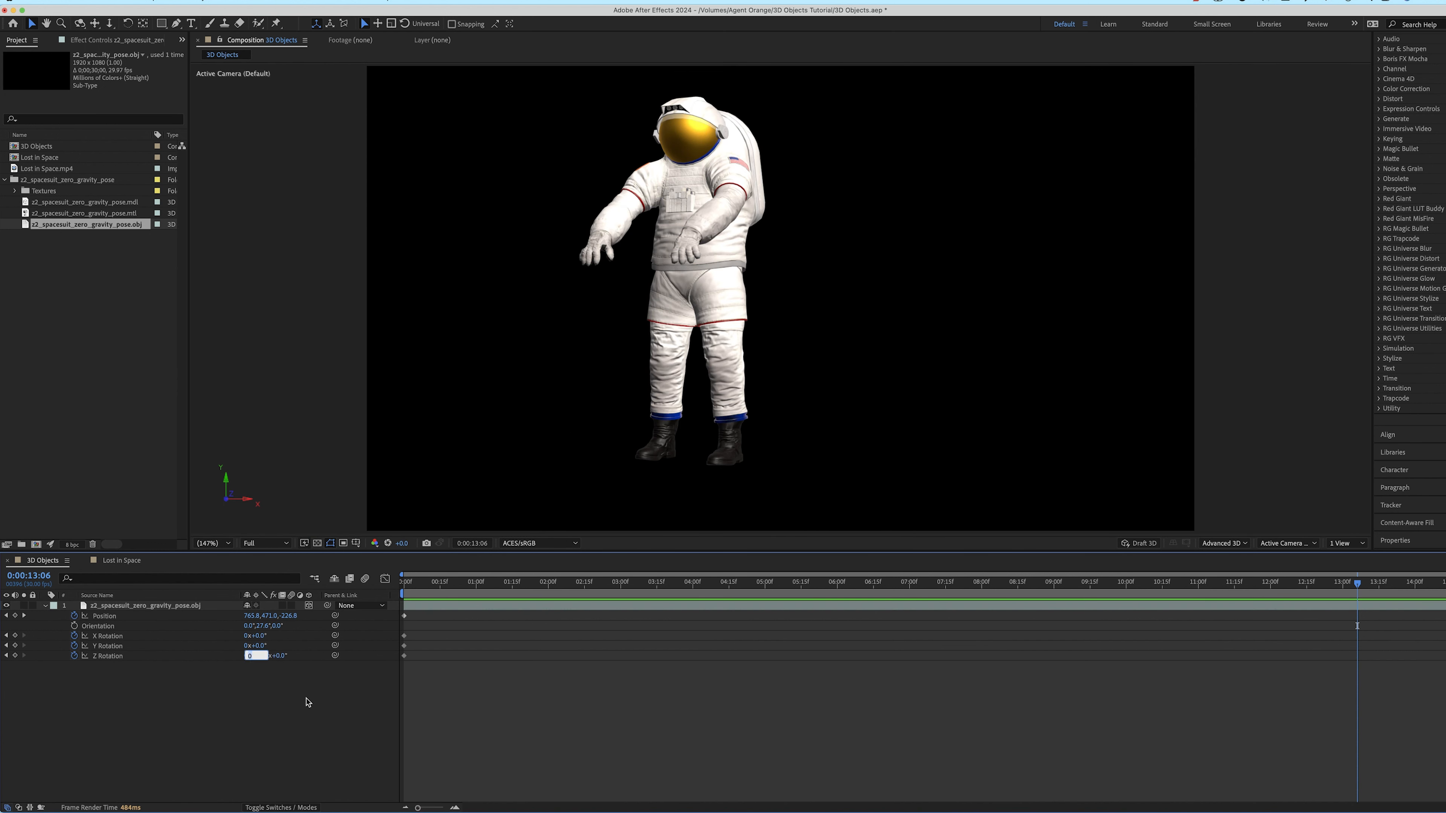
{"action": "type", "text": "2"}
{"action": "key", "text": "Return"}
{"action": "left_click", "coordinate": [419, 597]}
{"action": "key", "text": "space"}
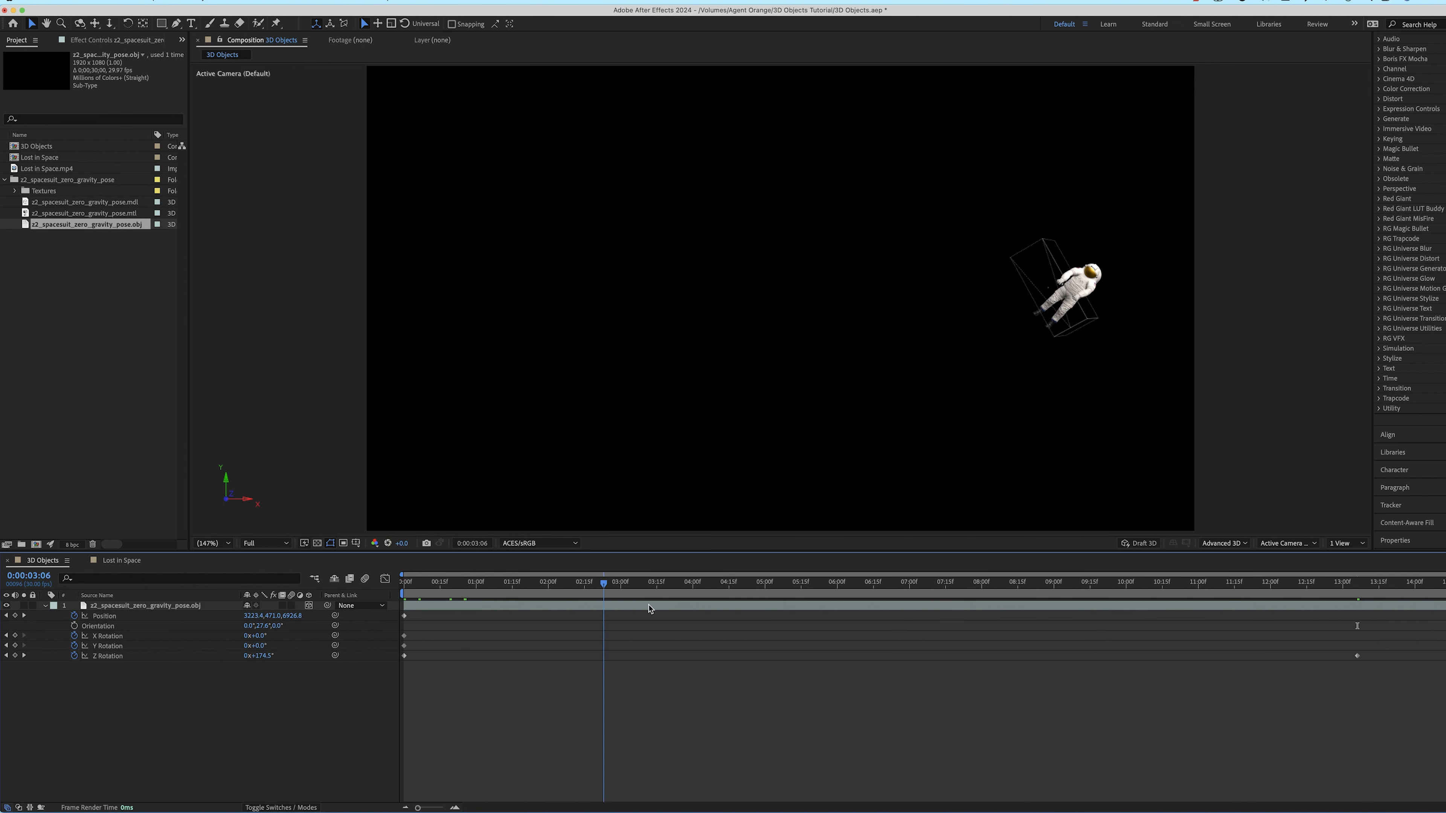
{"action": "left_click_drag", "start_coordinate": [1299, 593], "coordinate": [1358, 584]}
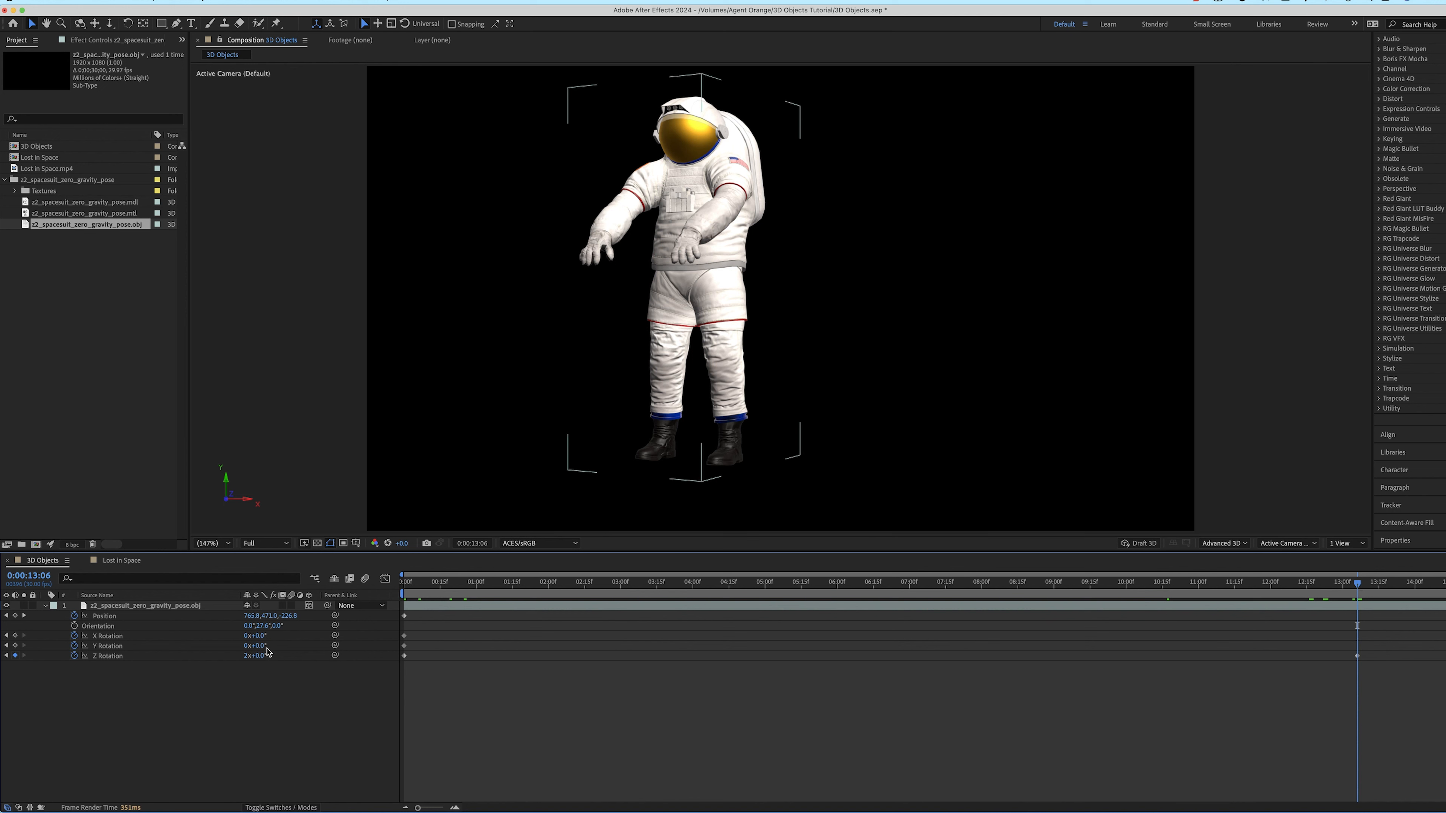
Set the astronaut's X Rotation to 7° and Y Rotation to -12°, and move the three ending rotation keyframes to 0:00:14:29
{"action": "left_click_drag", "start_coordinate": [259, 645], "coordinate": [263, 638]}
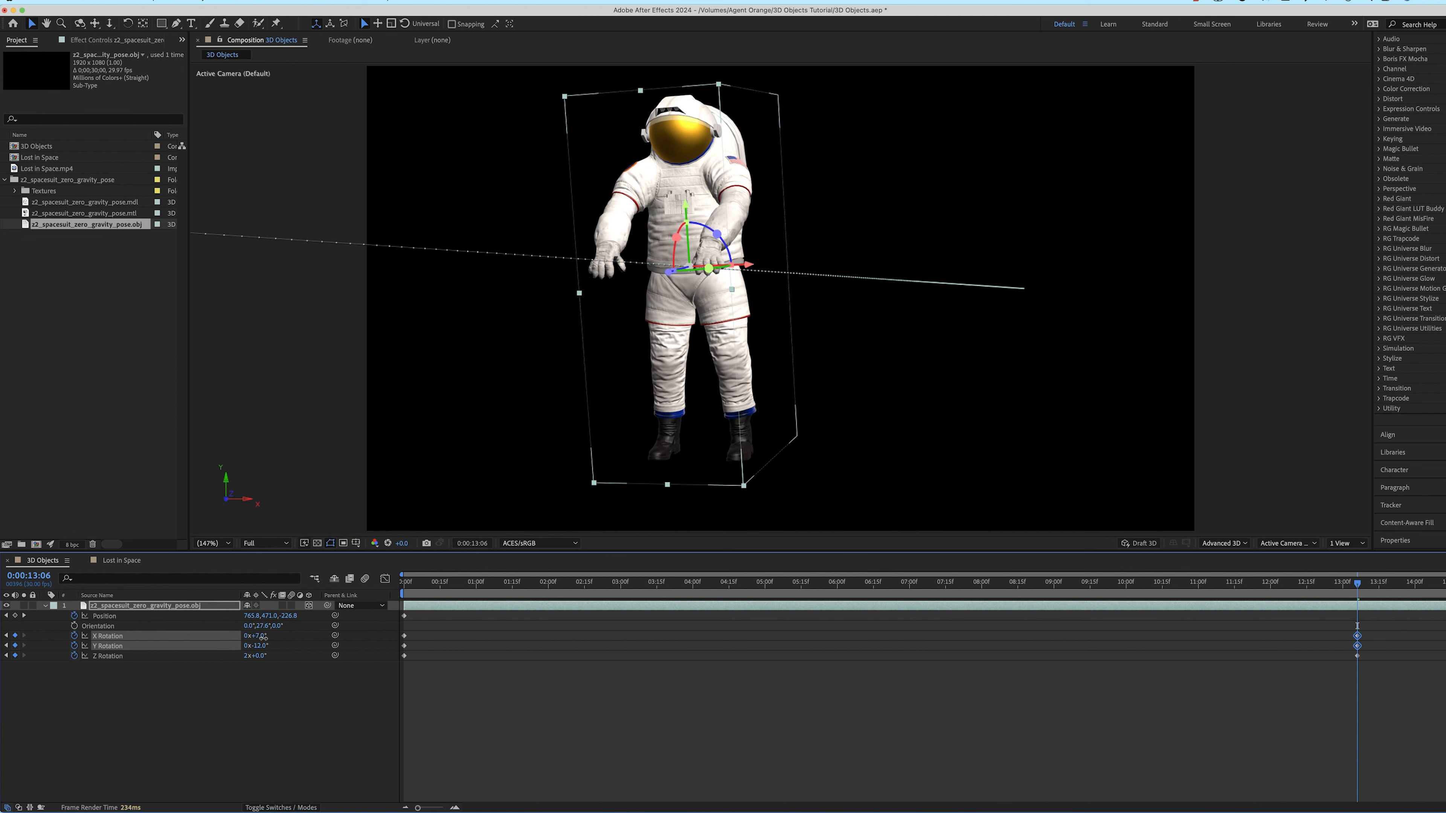
{"action": "left_click_drag", "start_coordinate": [1420, 689], "coordinate": [1444, 665]}
{"action": "left_click", "coordinate": [1354, 635]}
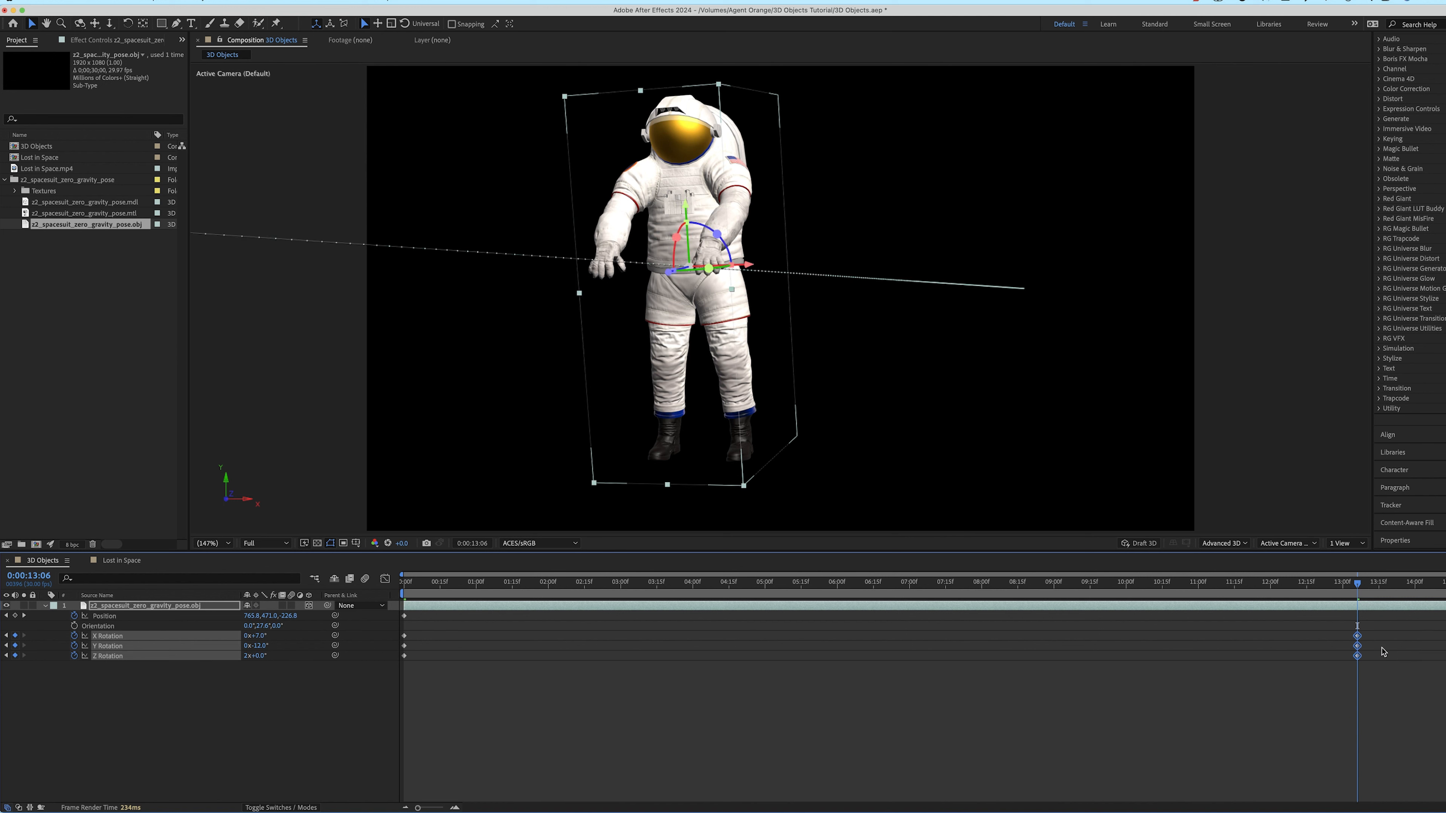
{"action": "key", "text": "Delete"}
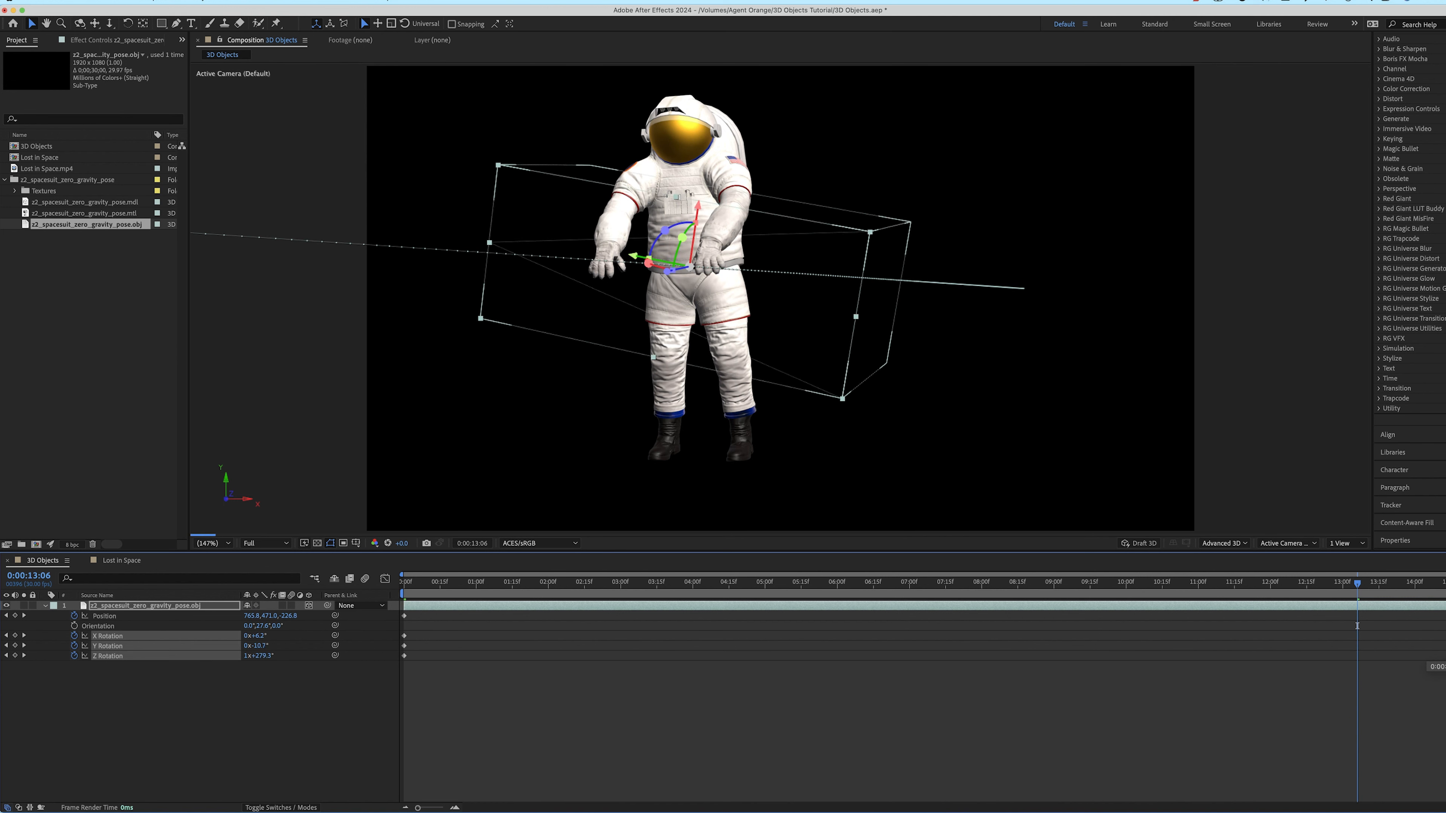
{"action": "left_click", "coordinate": [1443, 667]}
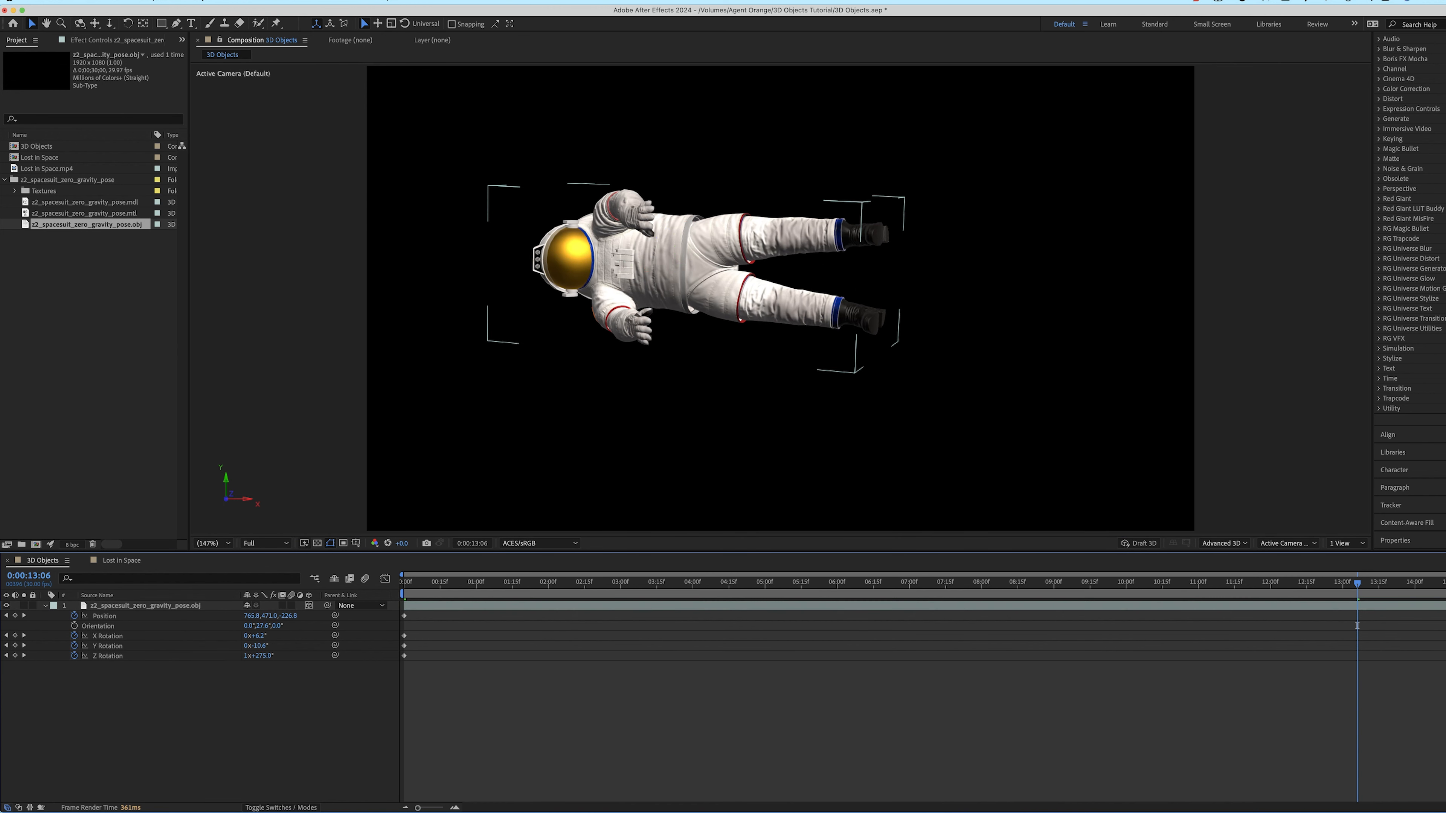
{"action": "key", "text": "space"}
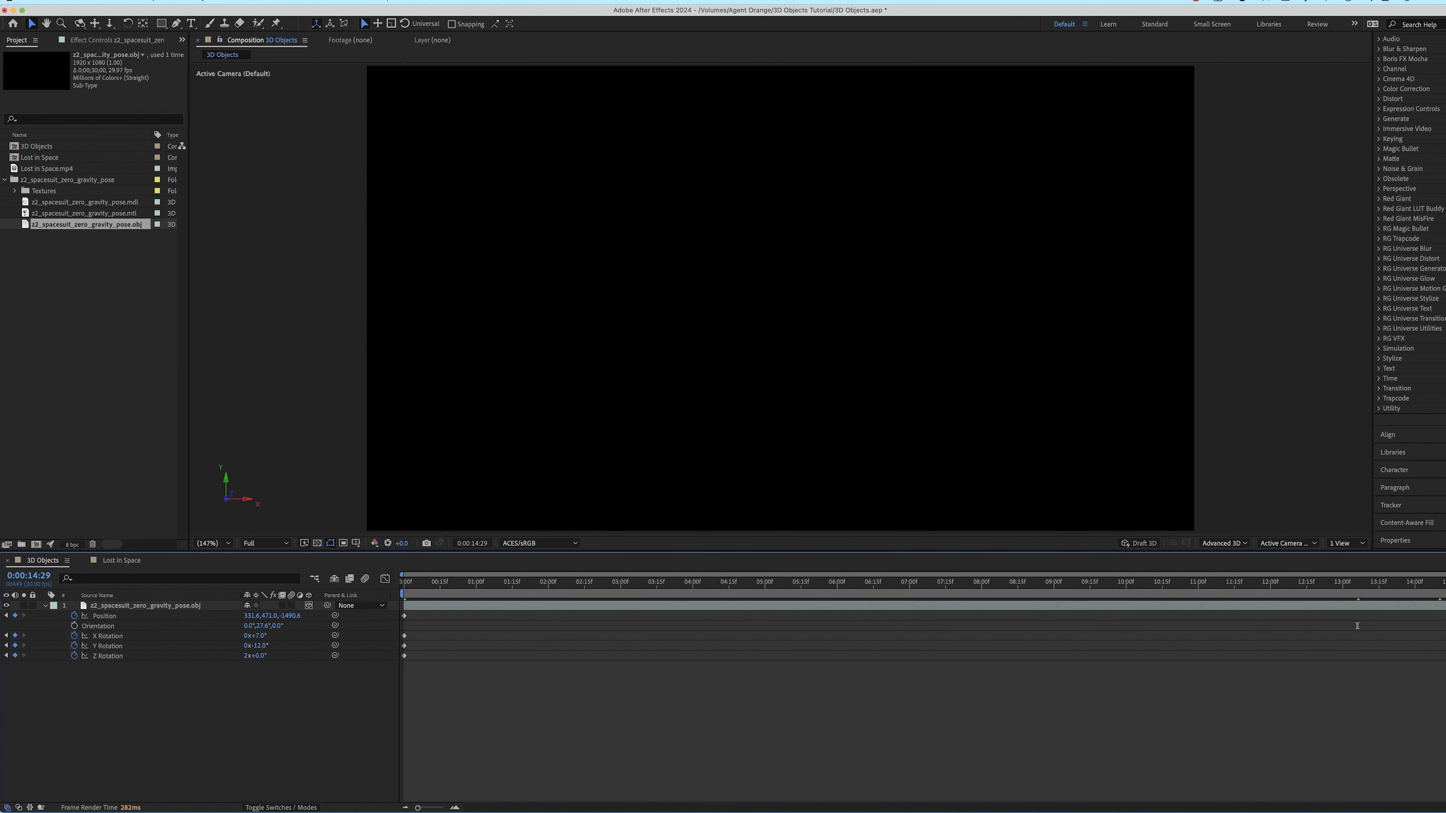
{"action": "left_click_drag", "start_coordinate": [1440, 582], "coordinate": [1386, 583]}
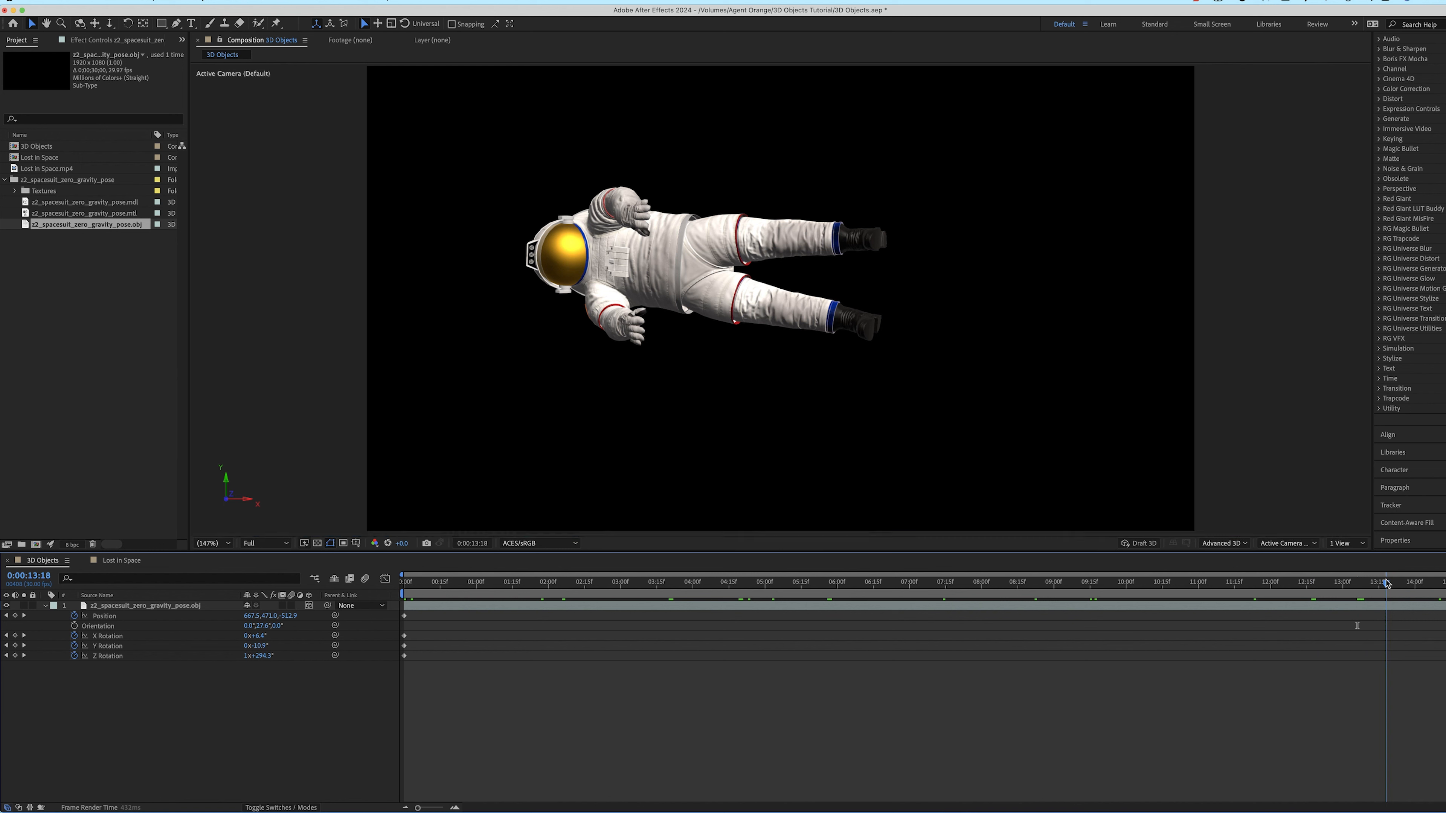
Collapse the spacesuit layer's properties and toggle the transparency grid on and off to check the background
{"action": "left_click", "coordinate": [142, 617]}
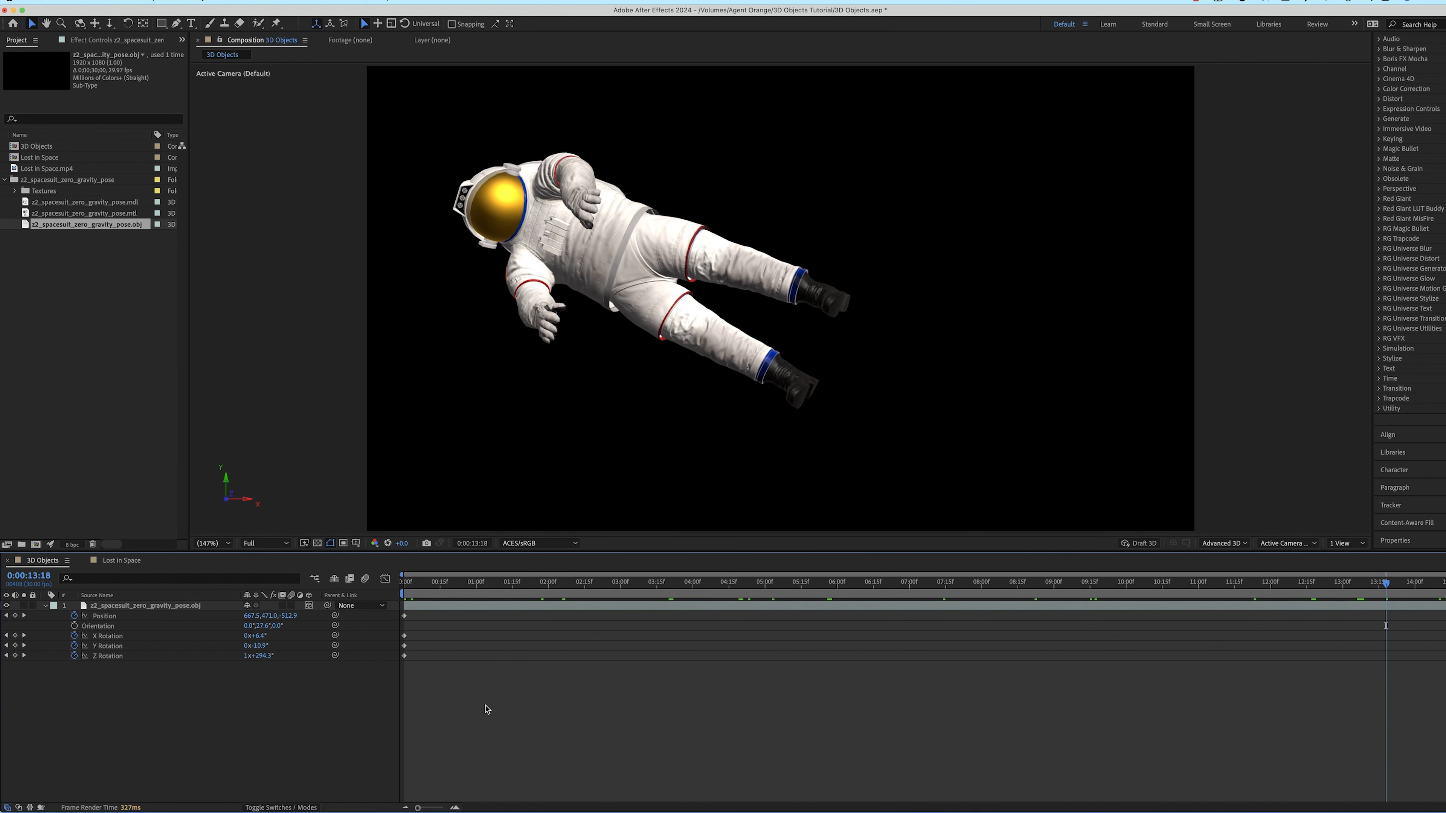
{"action": "left_click", "coordinate": [45, 605]}
{"action": "left_click", "coordinate": [40, 386]}
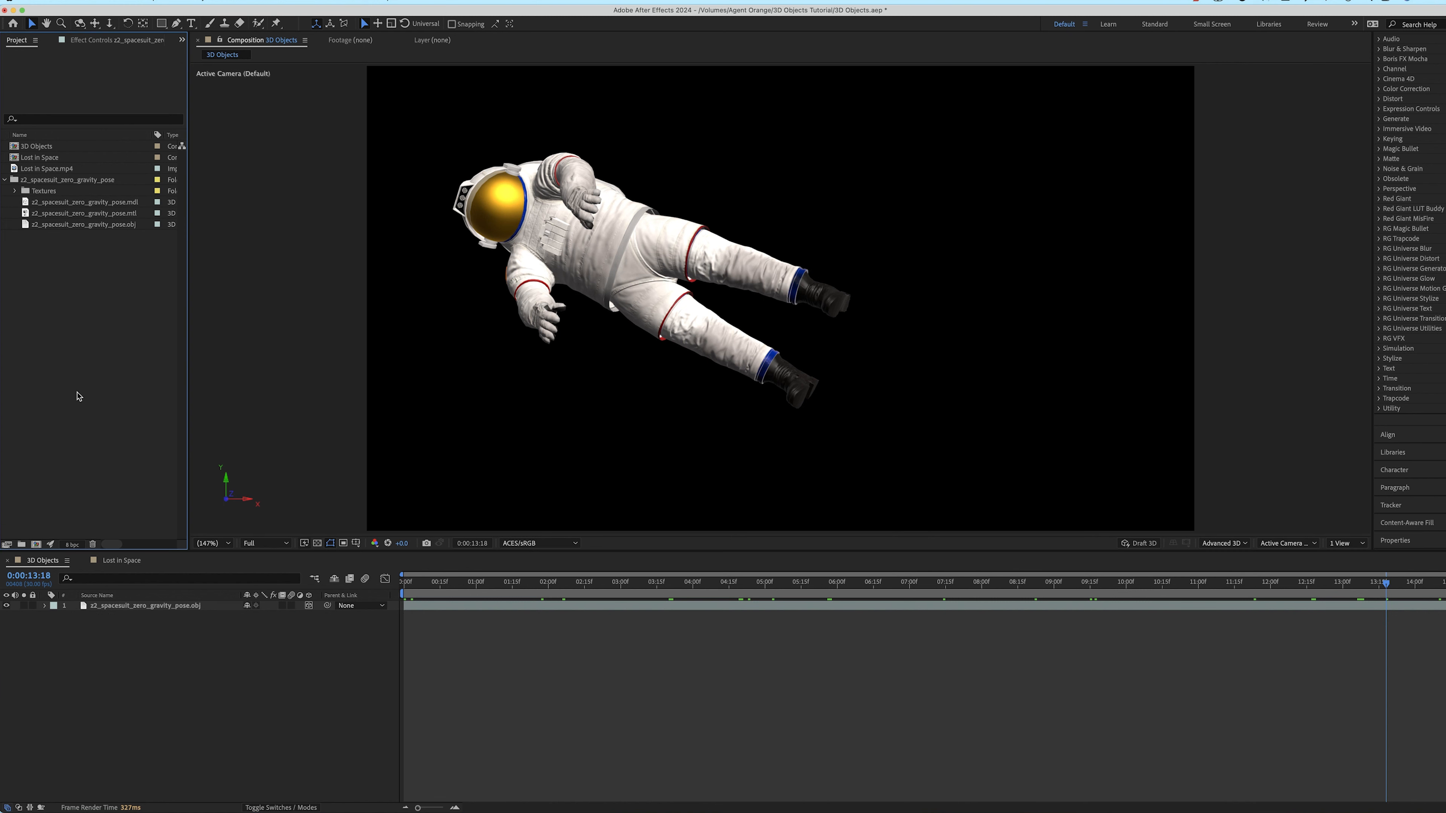
{"action": "left_click", "coordinate": [318, 545]}
{"action": "left_click", "coordinate": [318, 544]}
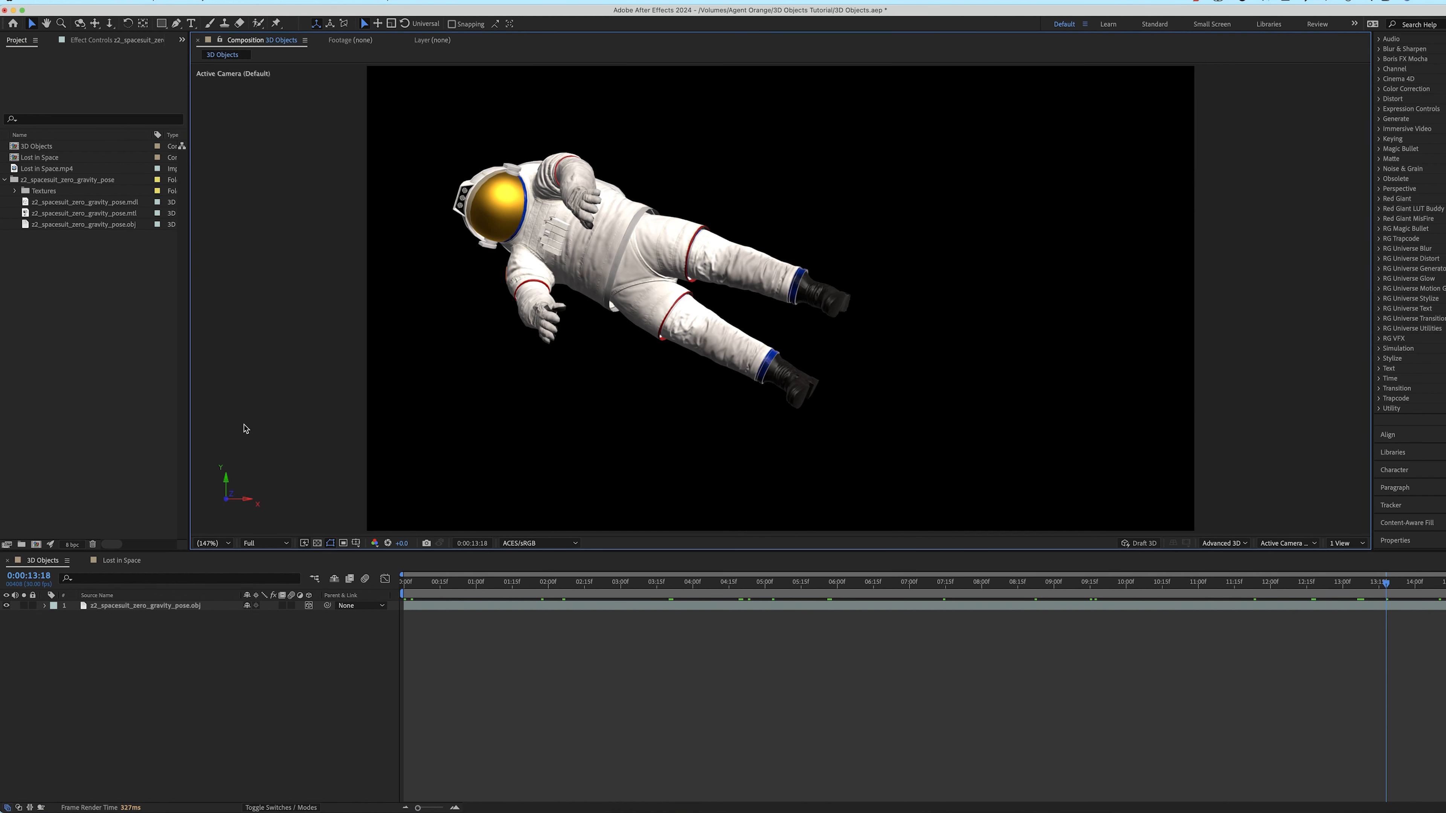
Create a very dark blue 00030B solid named Space at 1920 by 1080 px and place it beneath the spacesuit layer
{"action": "left_click", "coordinate": [195, 2]}
{"action": "mouse_move", "coordinate": [202, 15]}
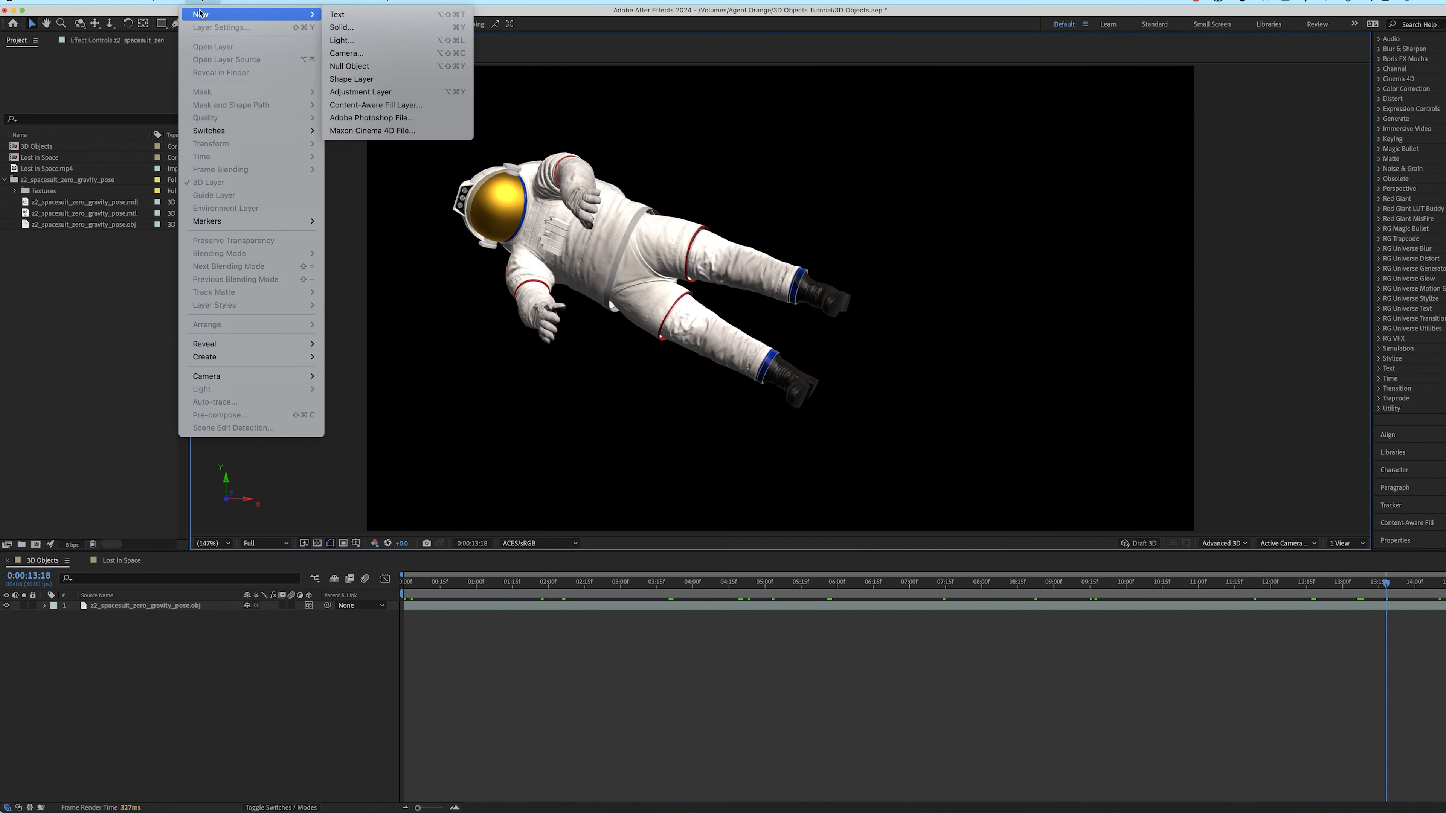
{"action": "left_click", "coordinate": [348, 27]}
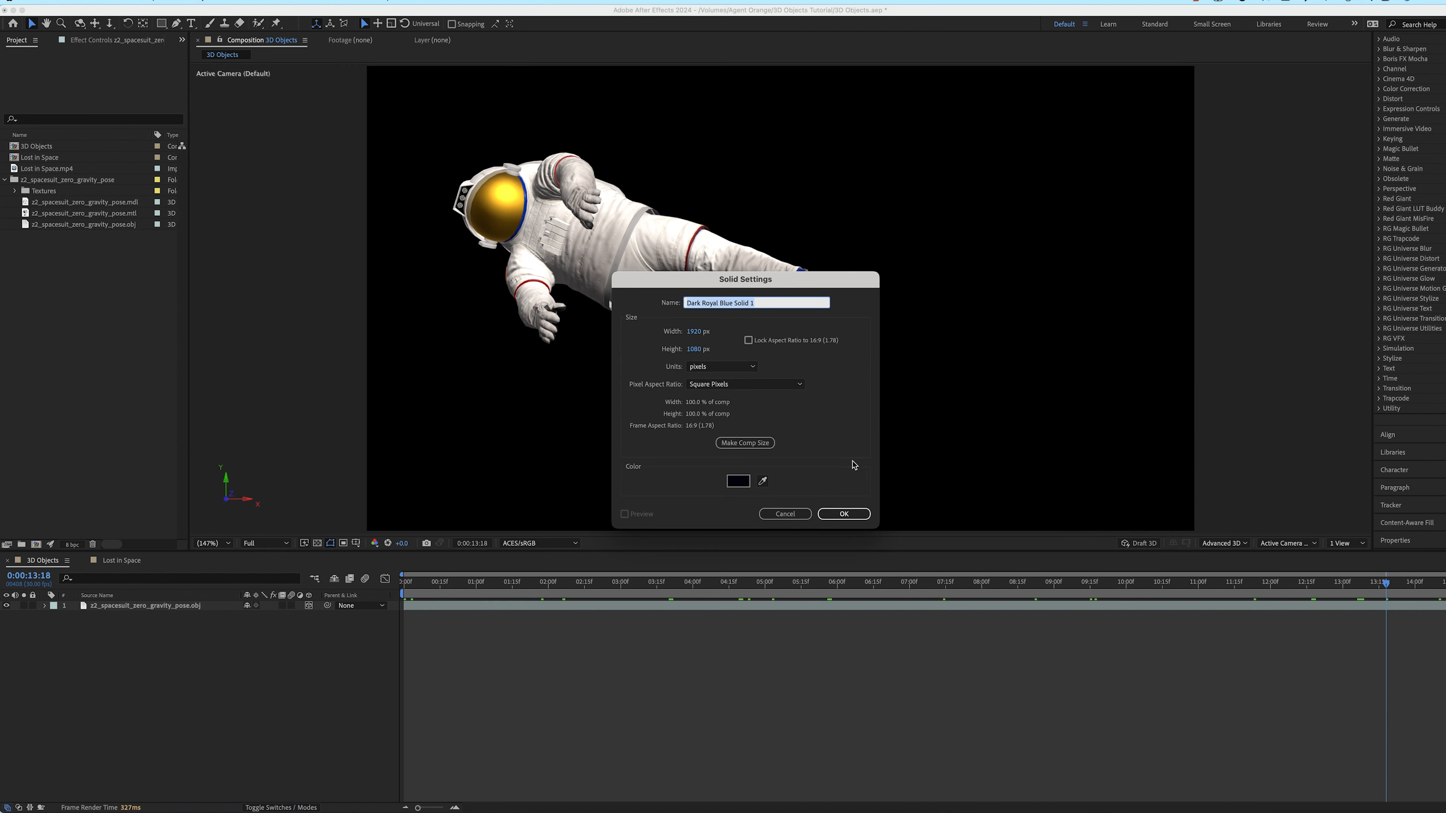
{"action": "left_click", "coordinate": [739, 481]}
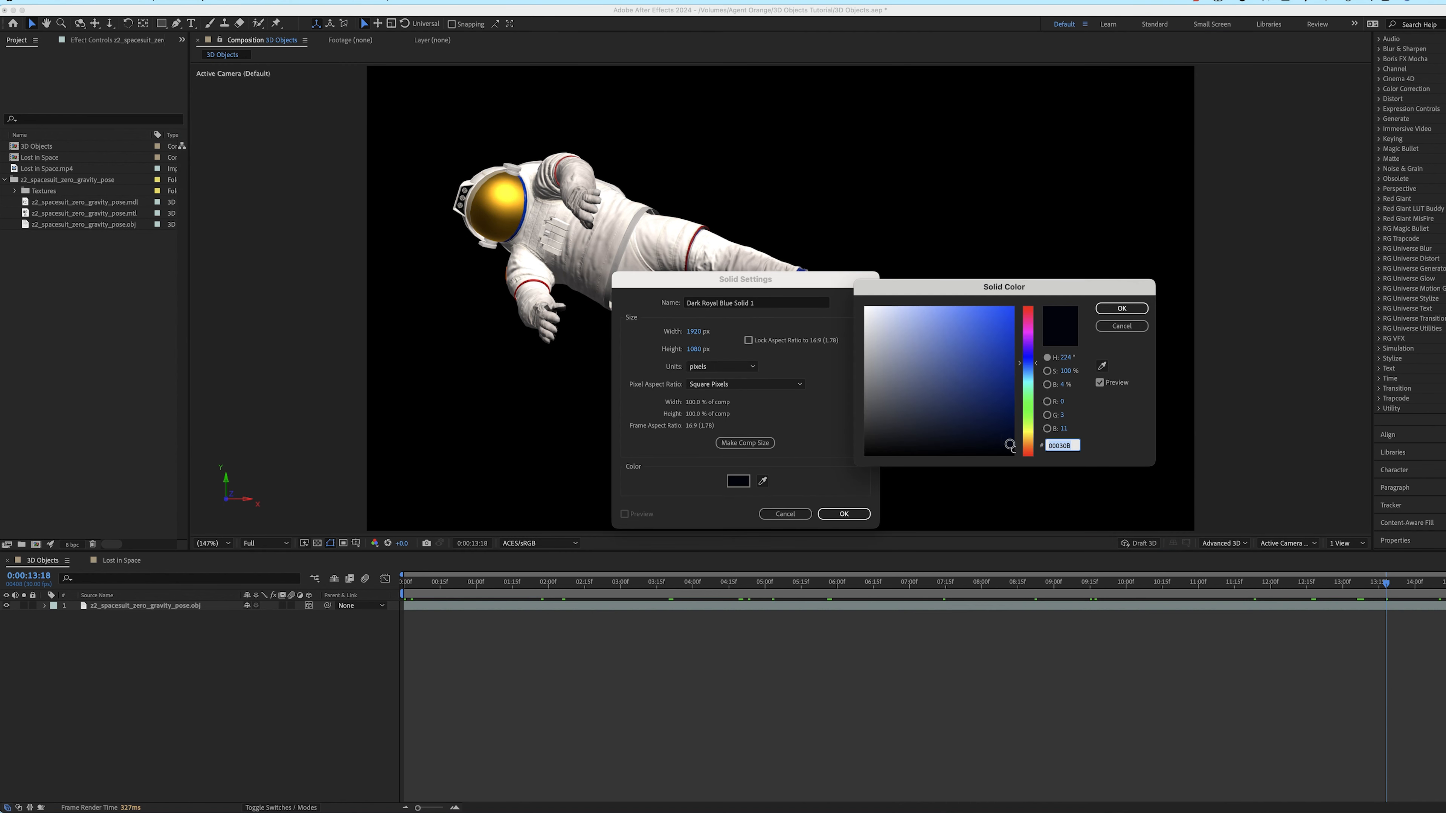
{"action": "left_click", "coordinate": [1014, 449]}
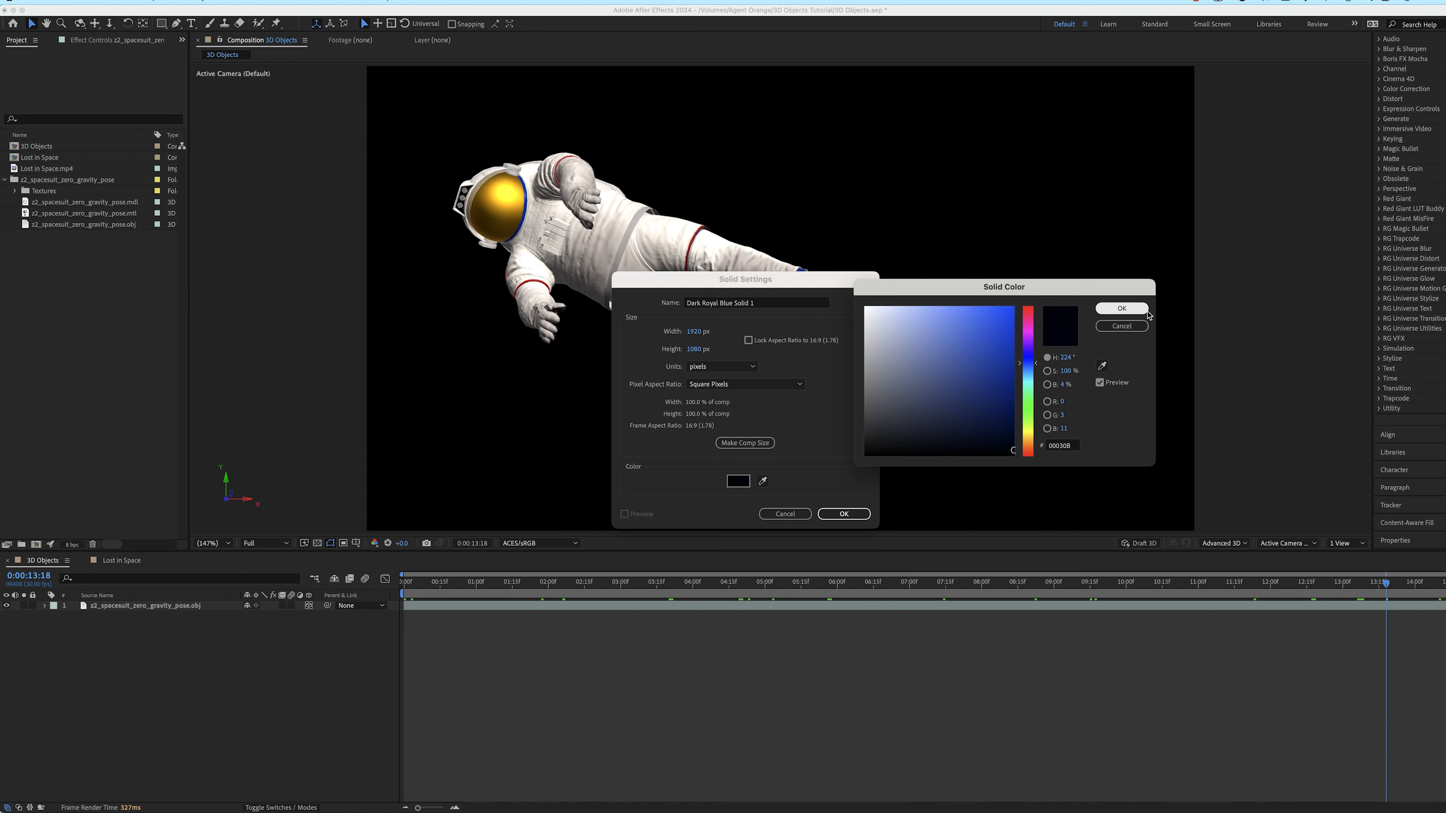
{"action": "left_click", "coordinate": [1121, 308]}
{"action": "type", "text": "So"}
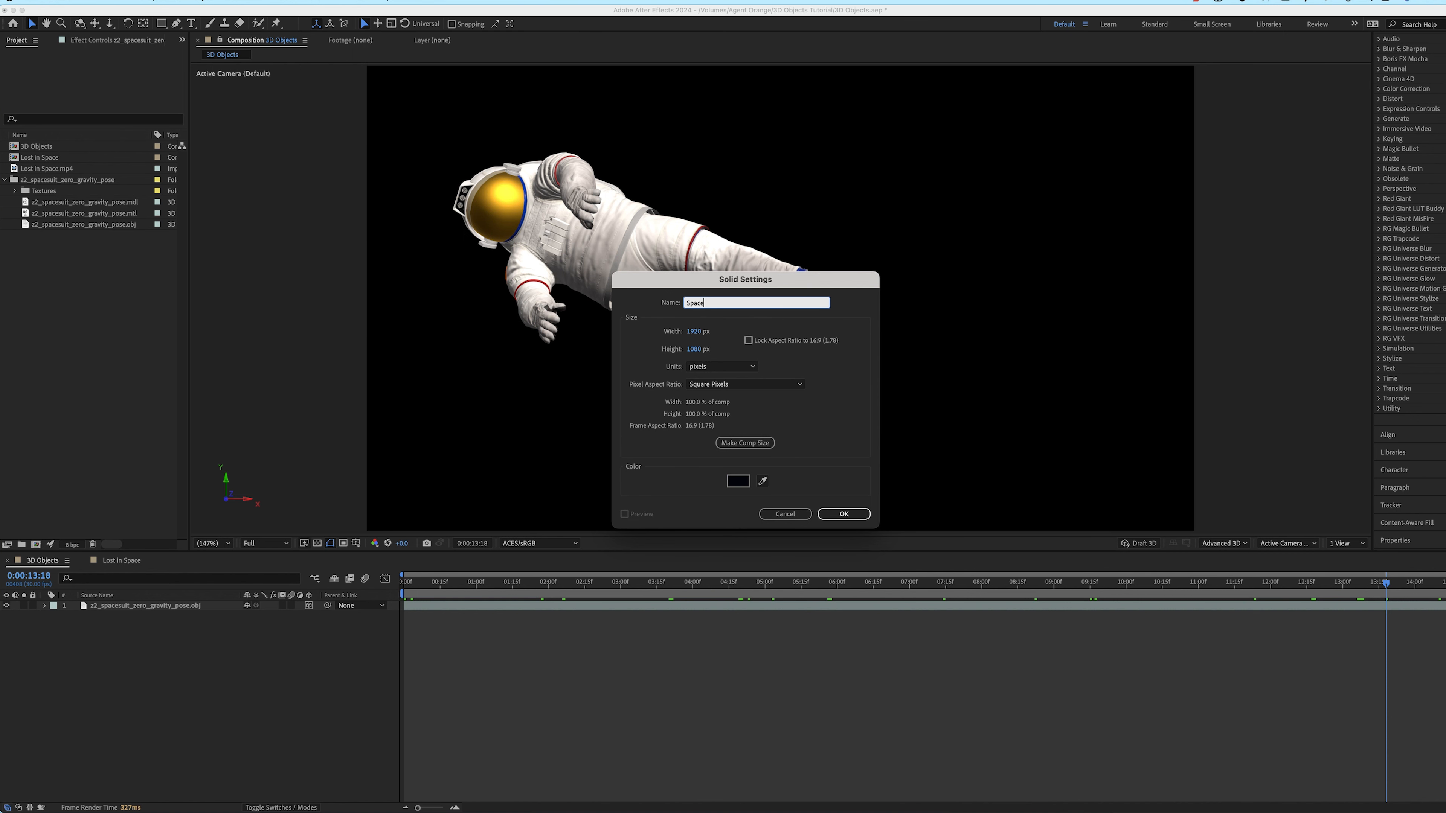
{"action": "key", "text": "Return"}
{"action": "left_click_drag", "start_coordinate": [153, 605], "coordinate": [151, 623]}
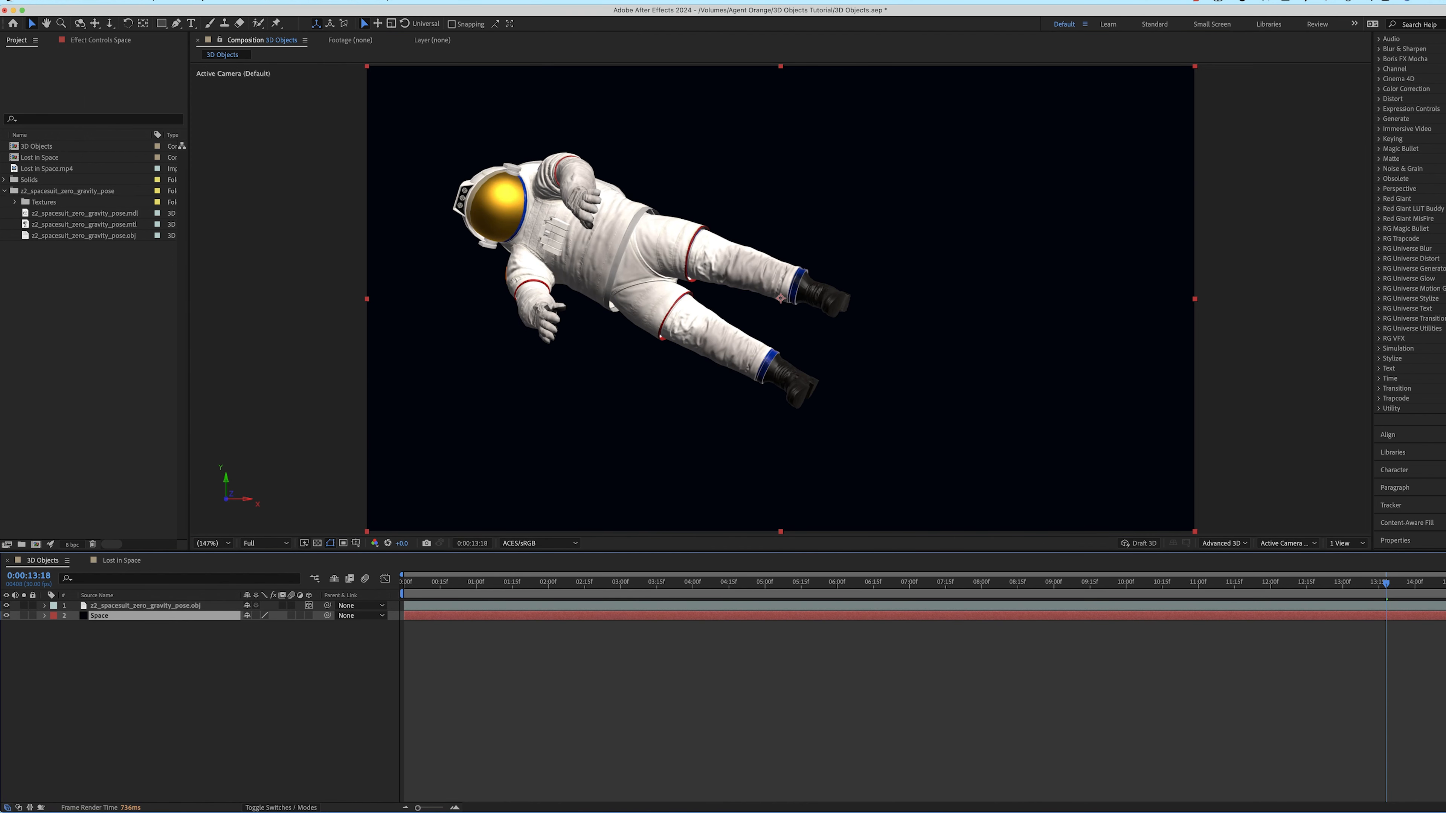
Create a white FFFFFF solid named Stars directly above the Space layer
{"action": "left_click", "coordinate": [202, 2]}
{"action": "mouse_move", "coordinate": [217, 15]}
{"action": "left_click", "coordinate": [373, 30]}
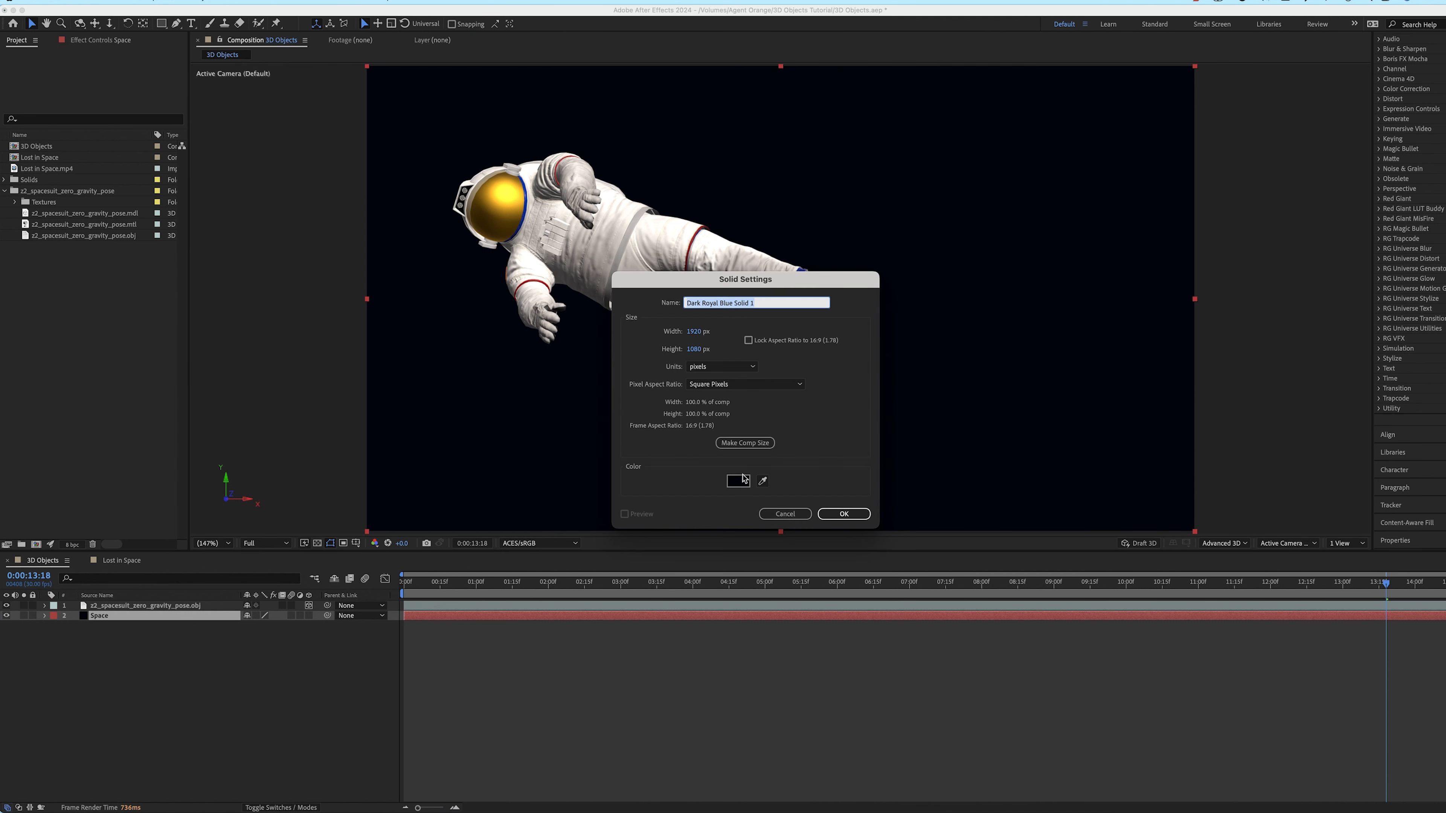
{"action": "left_click", "coordinate": [742, 478]}
{"action": "left_click_drag", "start_coordinate": [865, 372], "coordinate": [836, 268]}
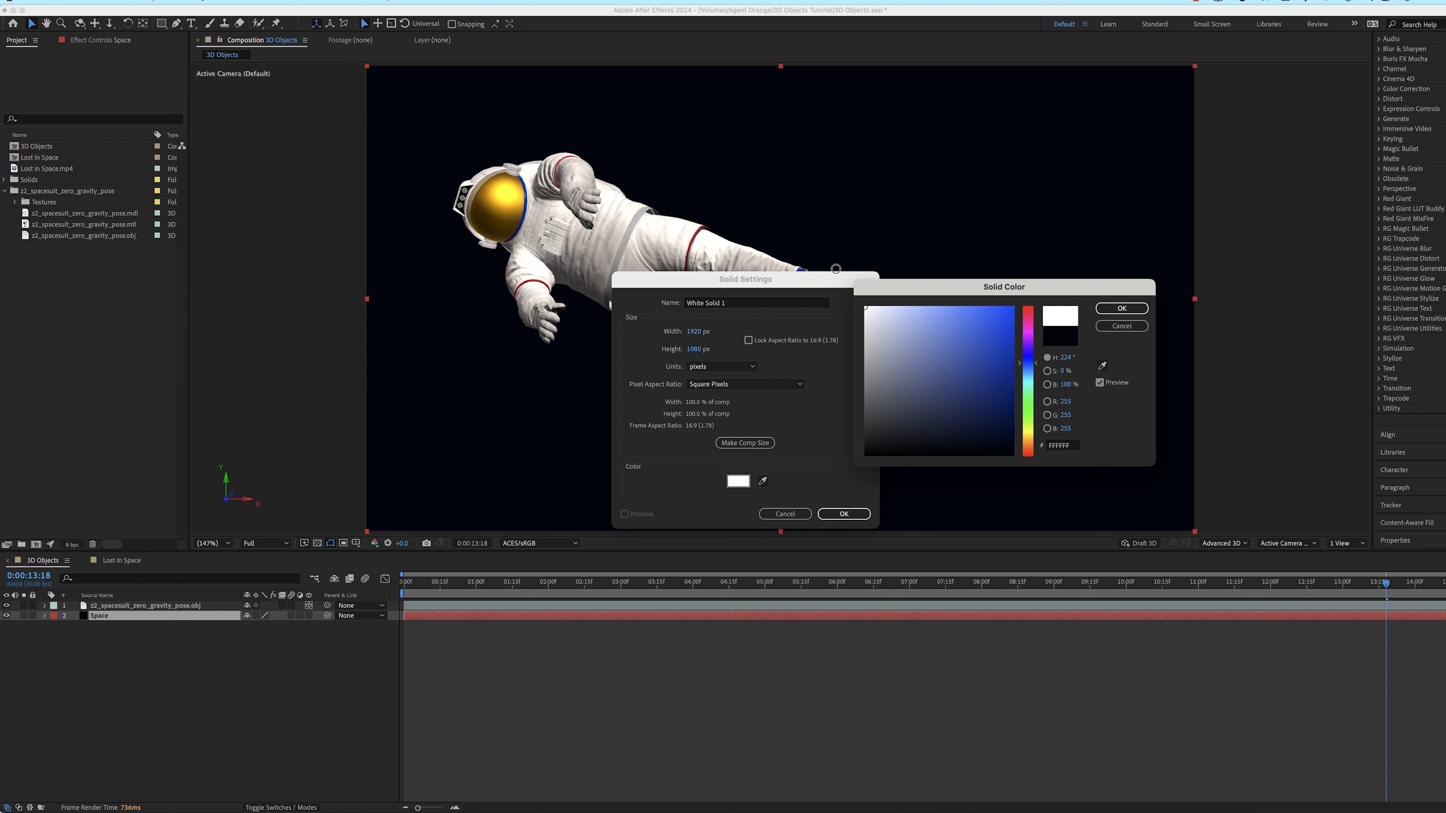
{"action": "left_click", "coordinate": [1121, 308]}
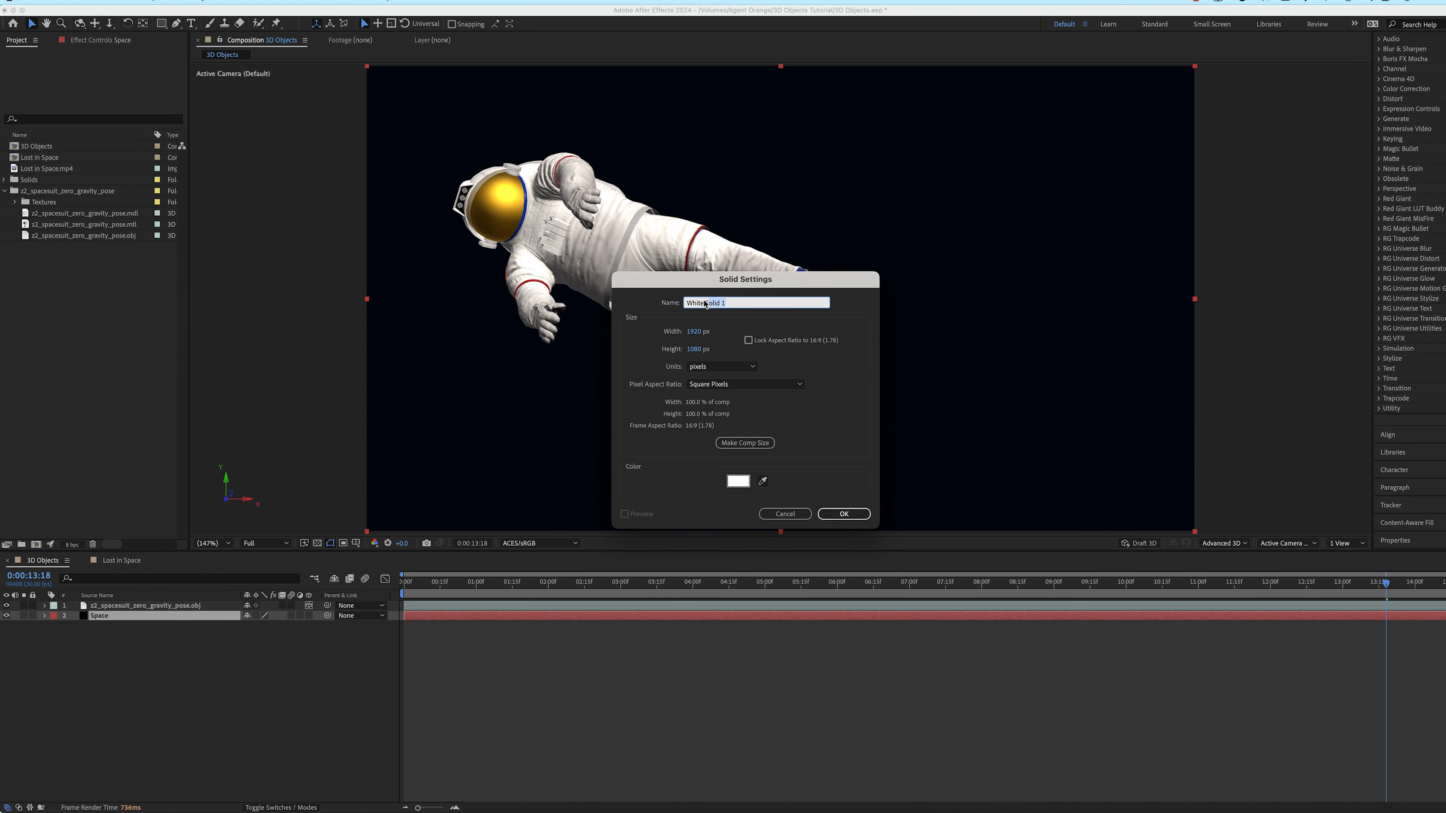
{"action": "type", "text": "Stars"}
{"action": "key", "text": "Return"}
Find the CC Star Burst effect and apply it to the Stars layer
{"action": "scroll", "coordinate": [1414, 170], "scroll_direction": "up", "scroll_amount": 4}
{"action": "left_click", "coordinate": [1421, 108]}
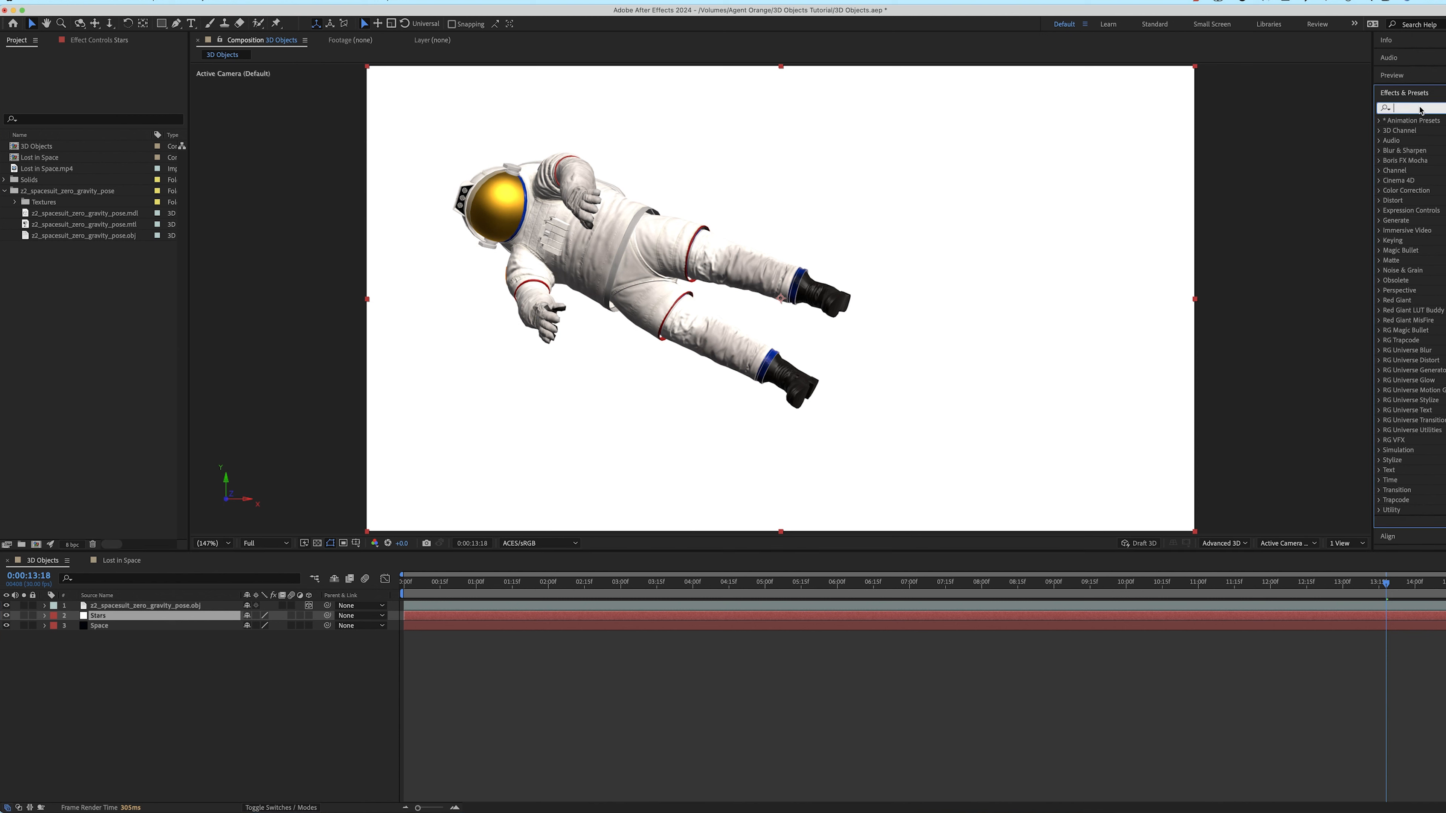
{"action": "type", "text": "cc star"}
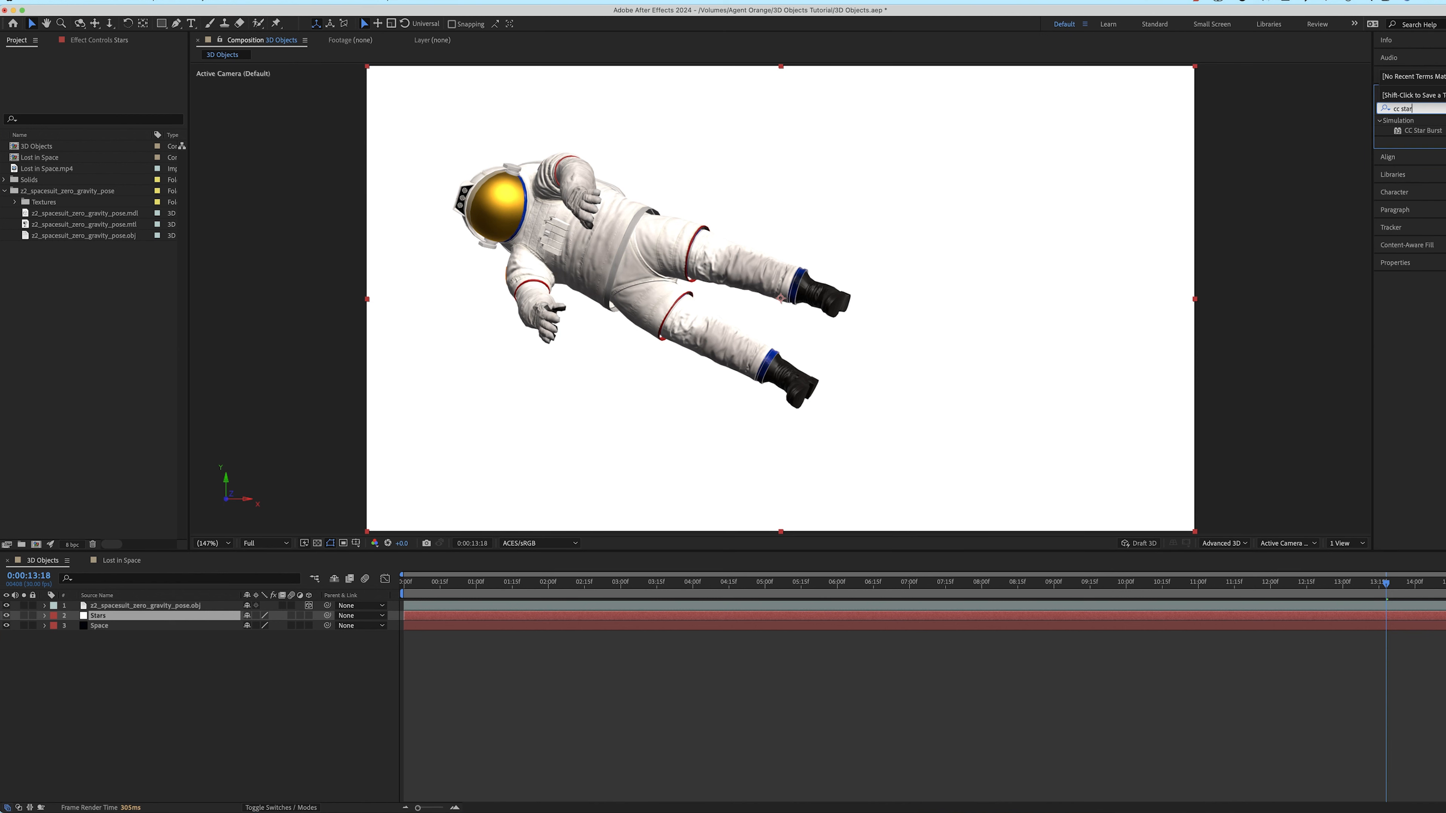
{"action": "left_click_drag", "start_coordinate": [1417, 133], "coordinate": [827, 618]}
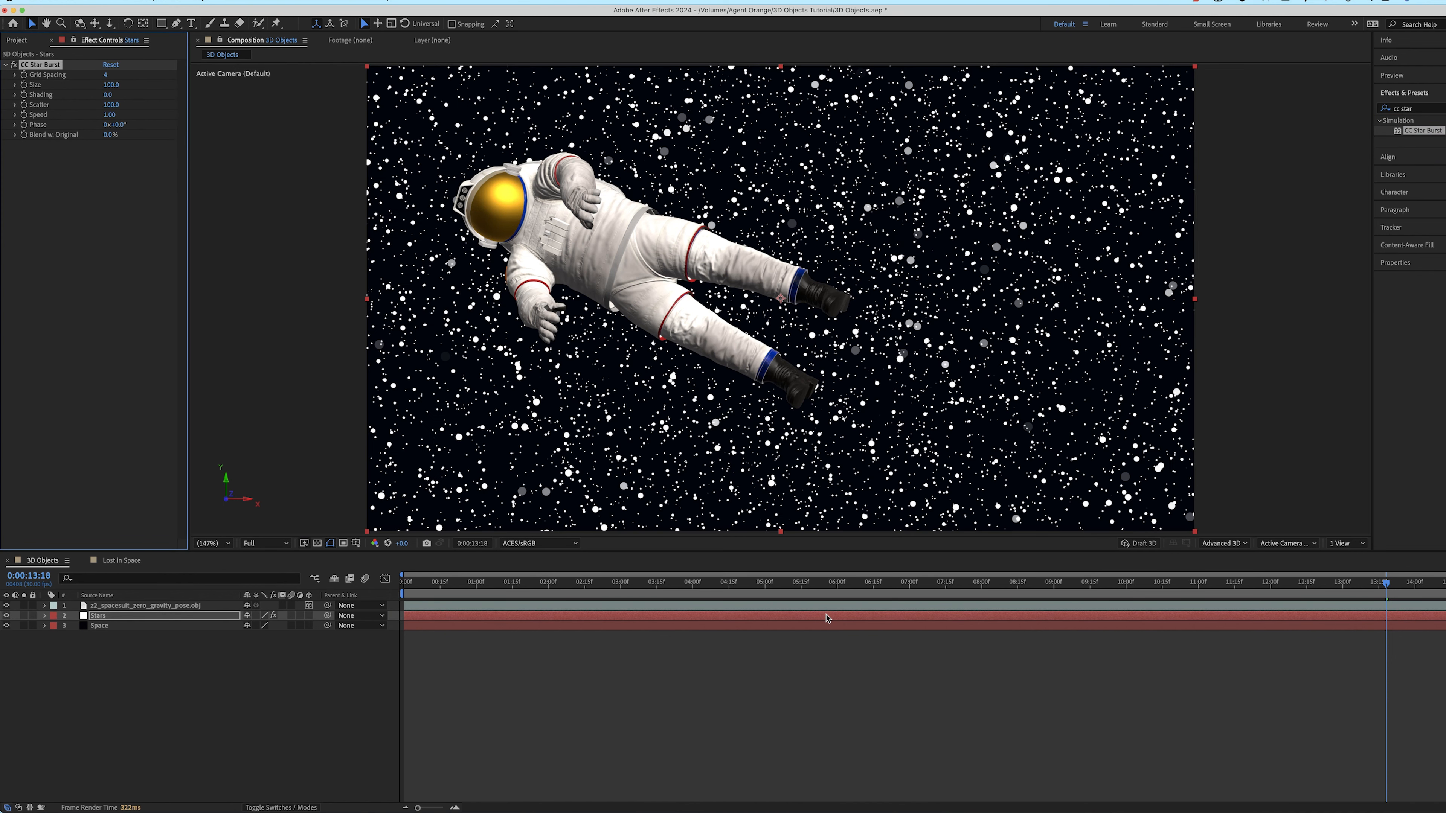
Preview the star field's motion near the beginning of the timeline with the spacesuit layer hidden
{"action": "key", "text": "space"}
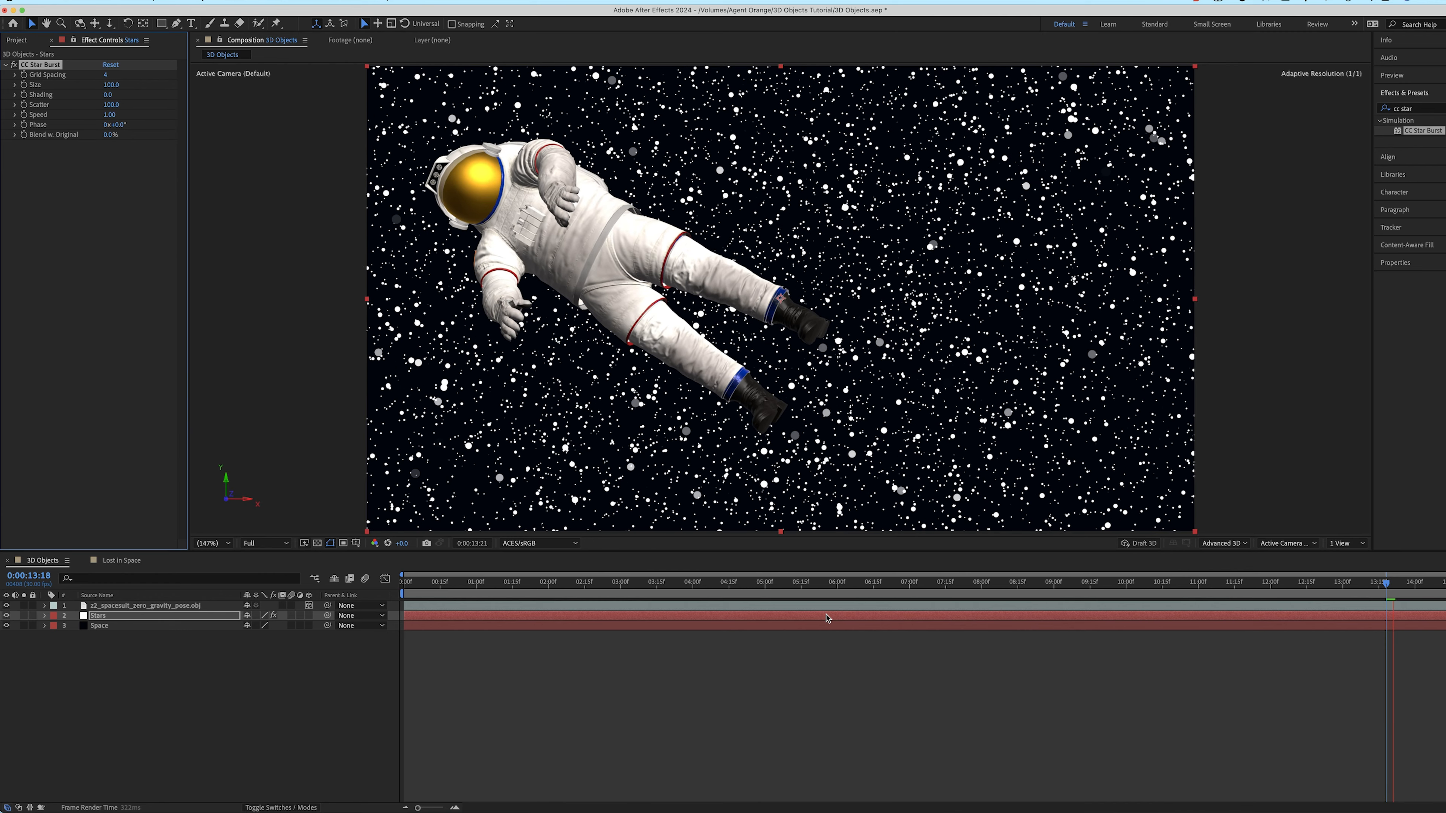
{"action": "left_click_drag", "start_coordinate": [463, 581], "coordinate": [451, 587]}
{"action": "key", "text": "space"}
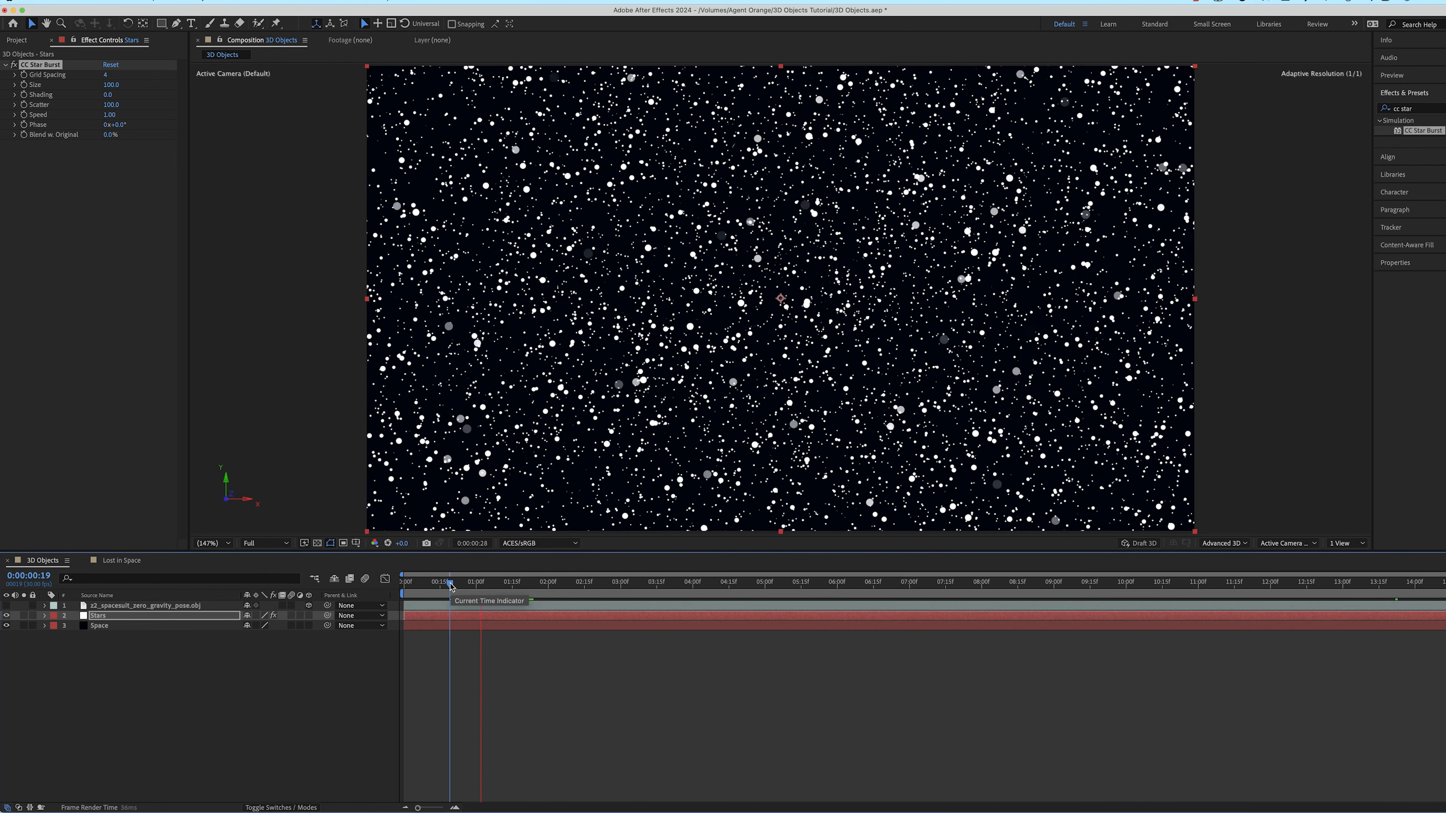
Set CC Star Burst's Scatter to 907, Size to 57 and Speed to 0.05, and preview the slower stars
{"action": "left_click_drag", "start_coordinate": [111, 104], "coordinate": [584, 105]}
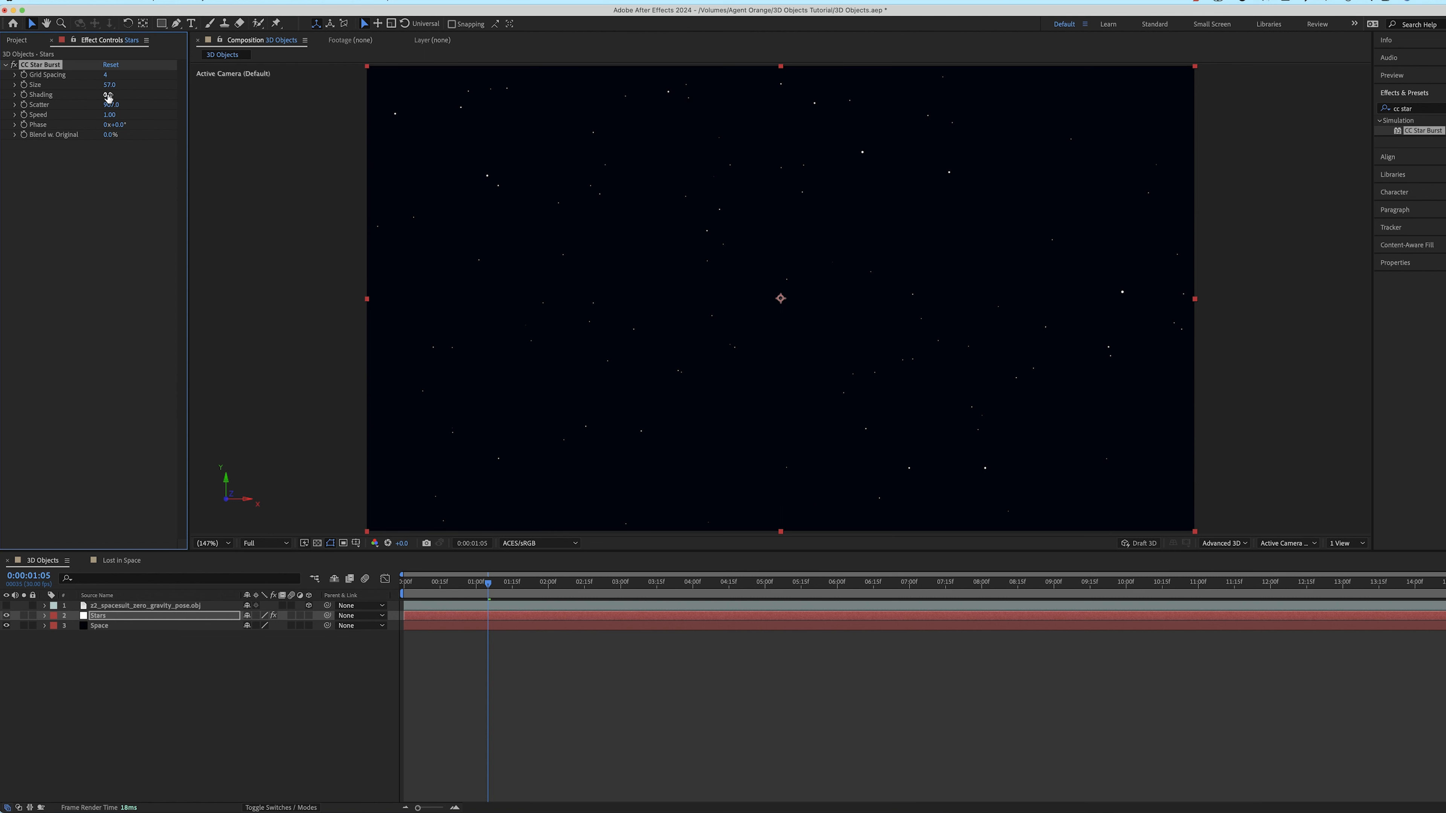
{"action": "left_click", "coordinate": [109, 116]}
{"action": "left_click", "coordinate": [639, 753]}
{"action": "key", "text": "space"}
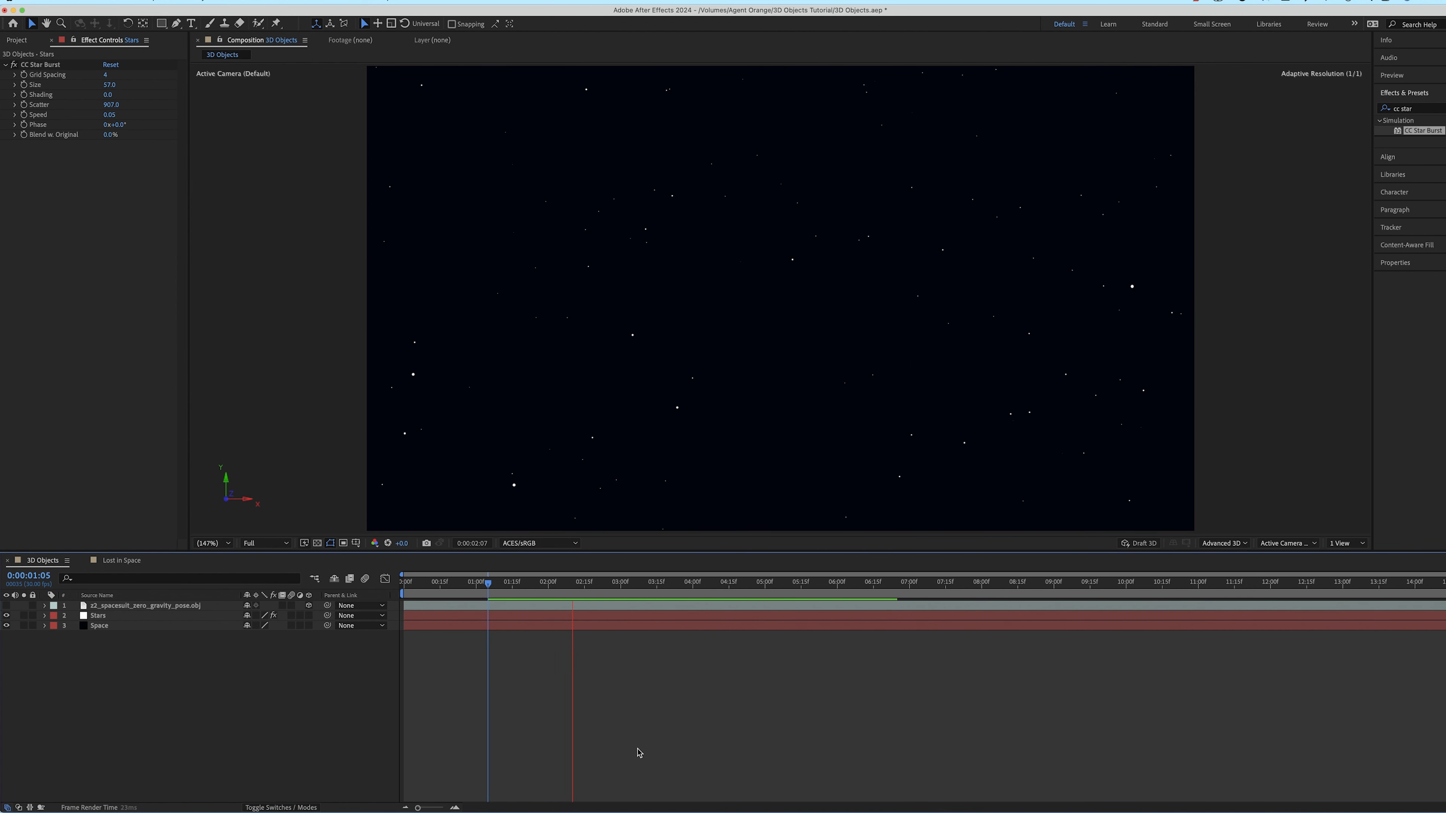
{"action": "key", "text": "space"}
Make the spacesuit layer visible again and preview the astronaut flying against the stars
{"action": "left_click", "coordinate": [6, 606]}
{"action": "key", "text": "space"}
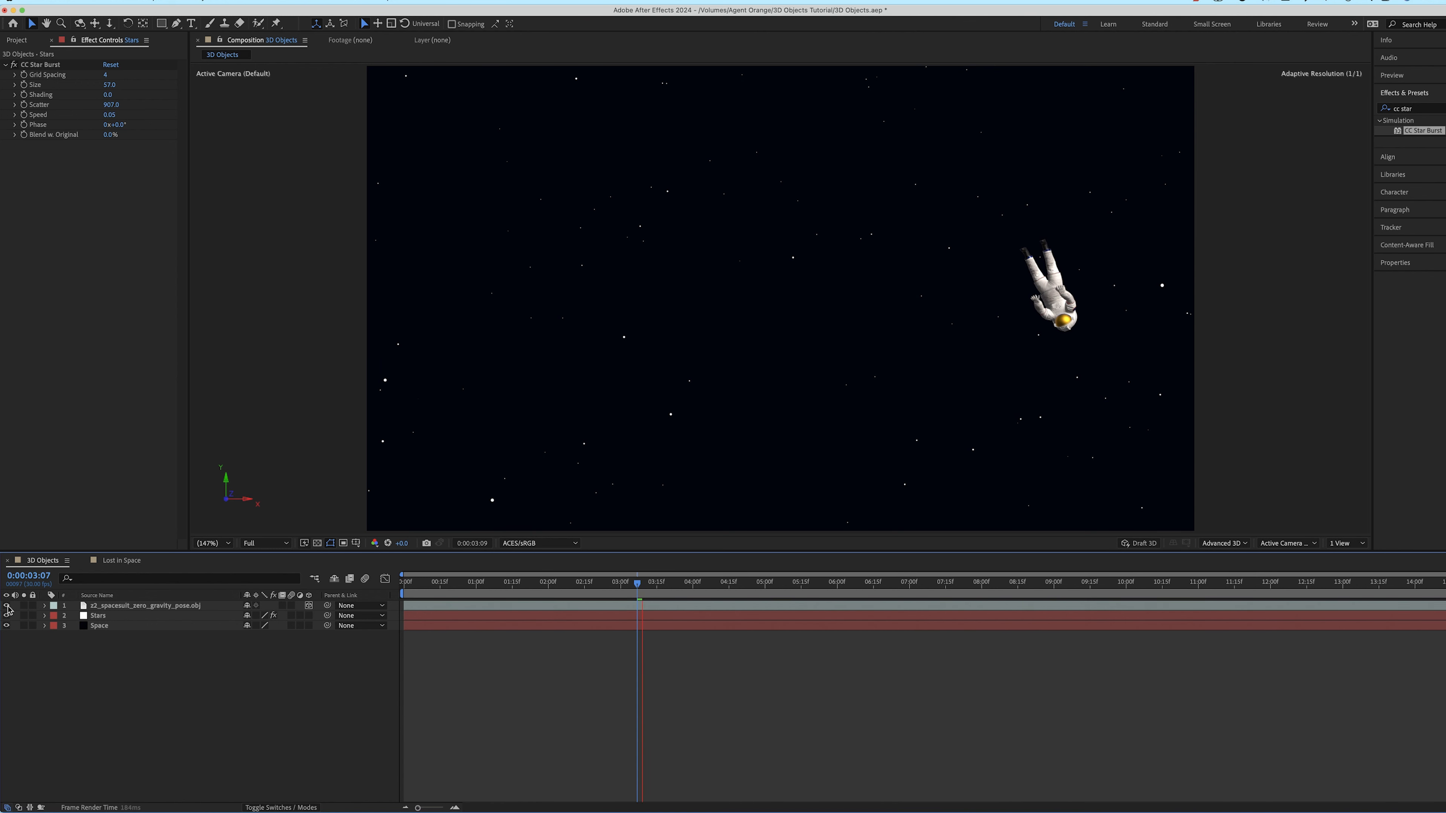
{"action": "key", "text": "space"}
{"action": "key", "text": "space"}
Create an adjustment layer above all other layers and apply the Lens Flare effect to it
{"action": "left_click", "coordinate": [206, 2]}
{"action": "mouse_move", "coordinate": [307, 14]}
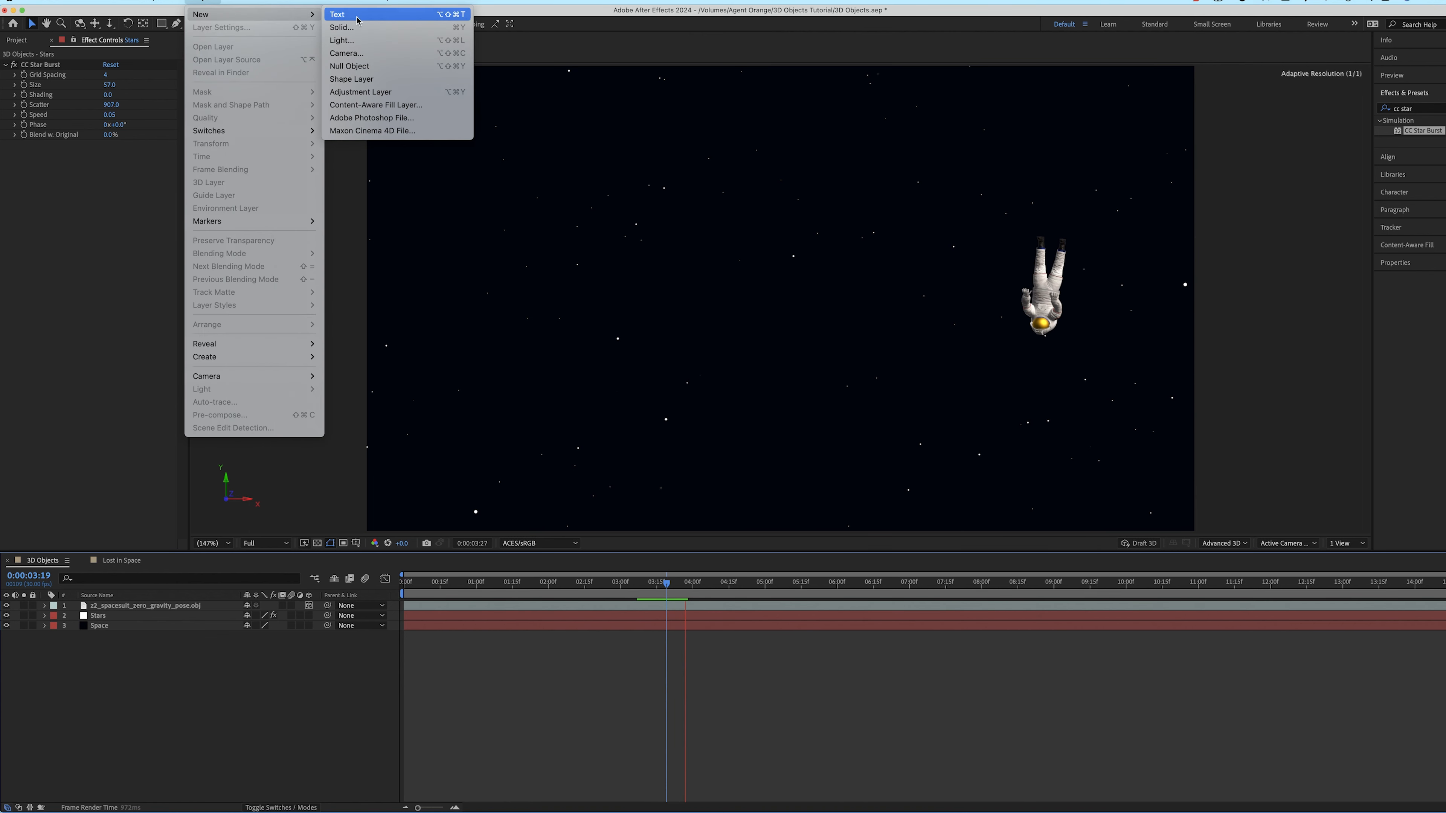
{"action": "left_click", "coordinate": [390, 98]}
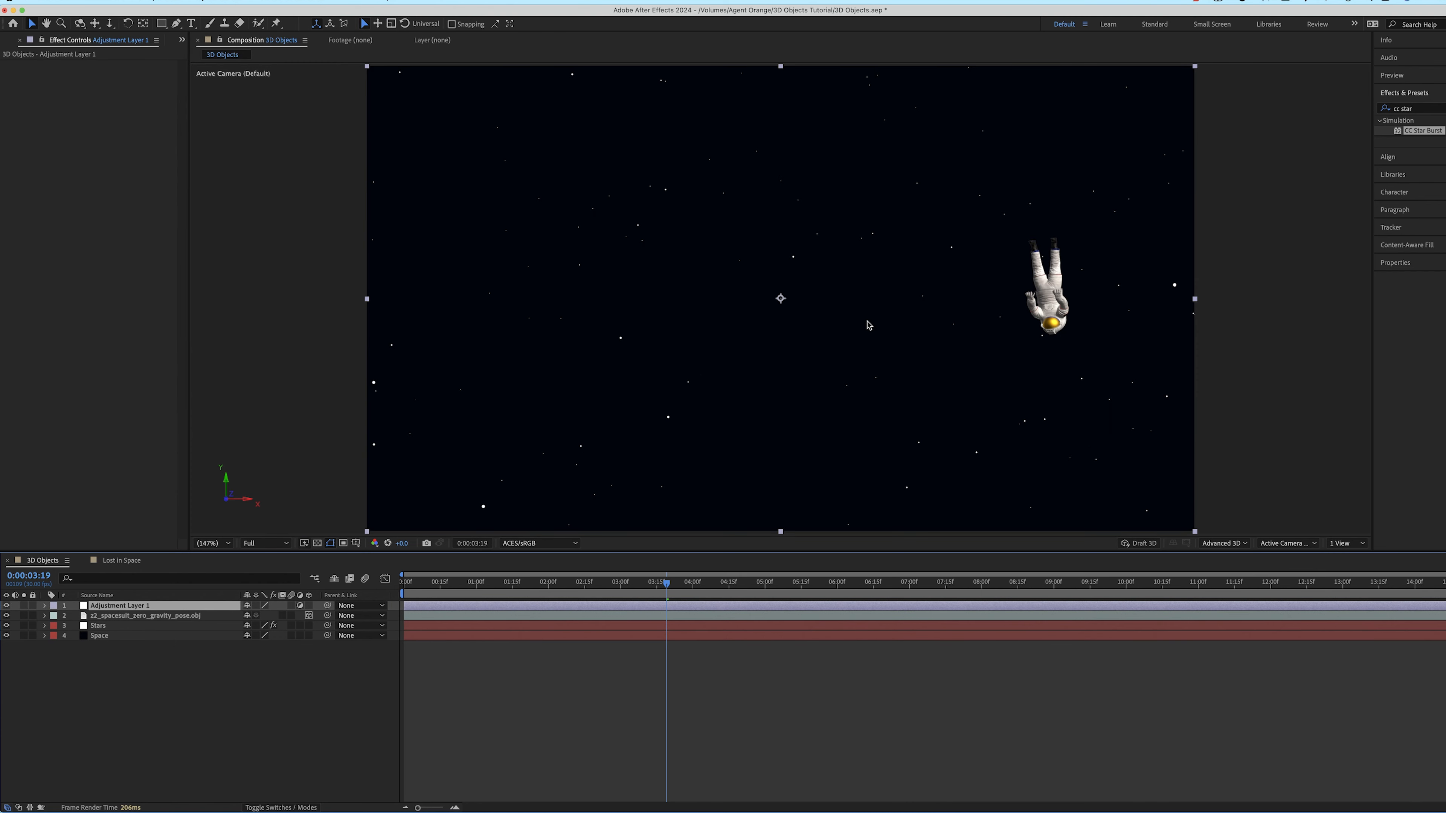
{"action": "left_click", "coordinate": [1391, 109]}
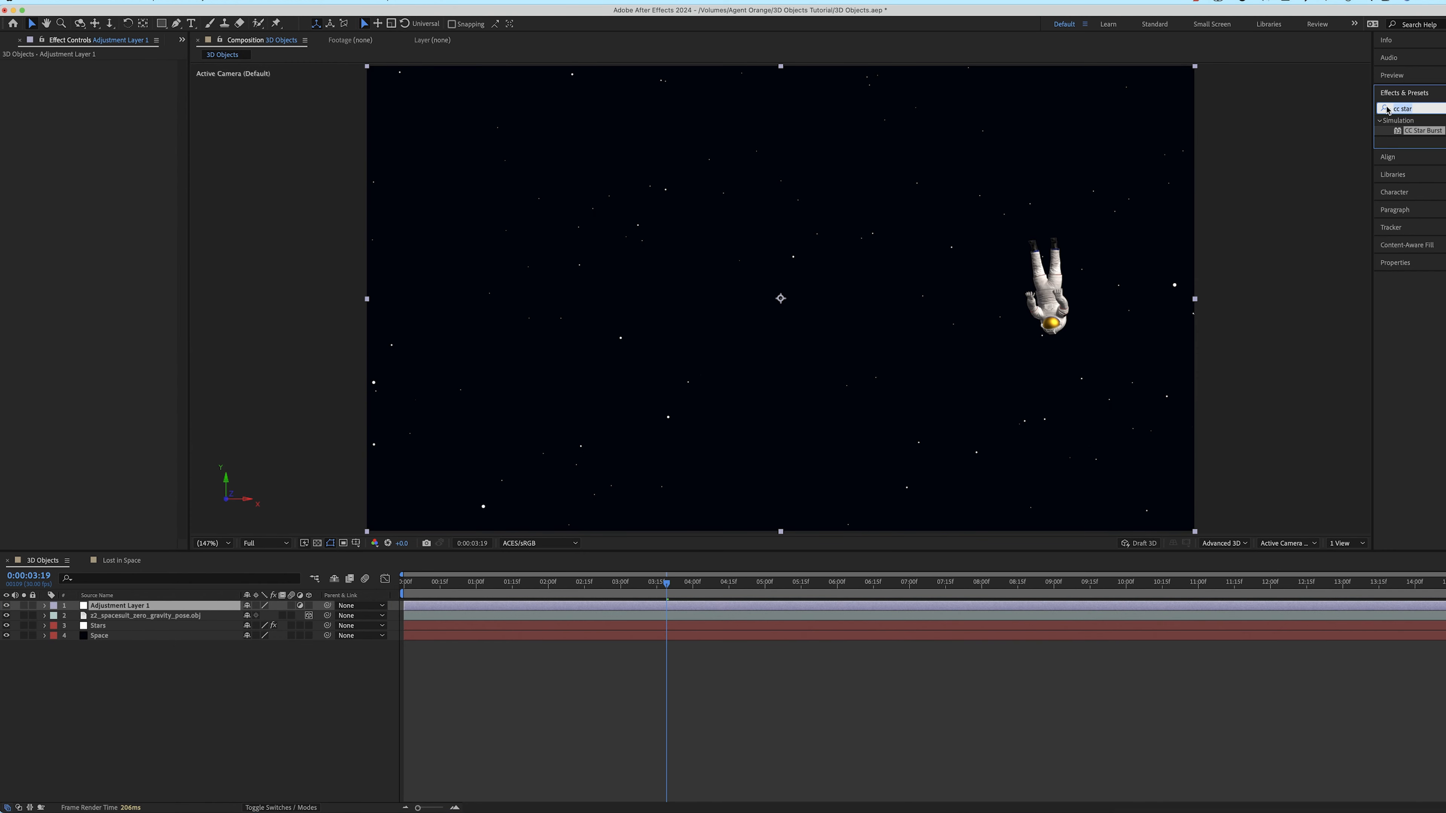
{"action": "type", "text": "lens"}
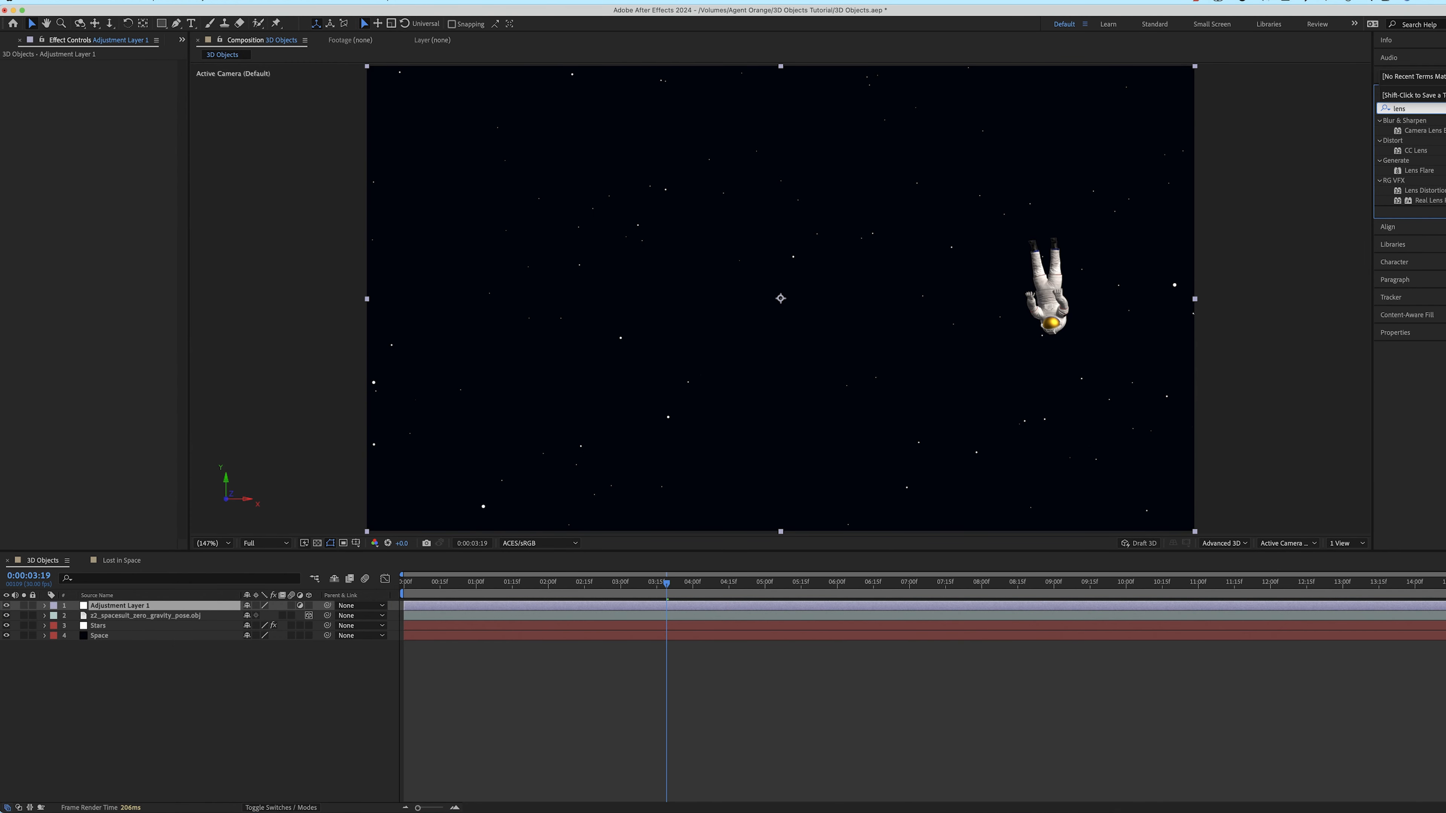
{"action": "left_click_drag", "start_coordinate": [1417, 171], "coordinate": [1153, 607]}
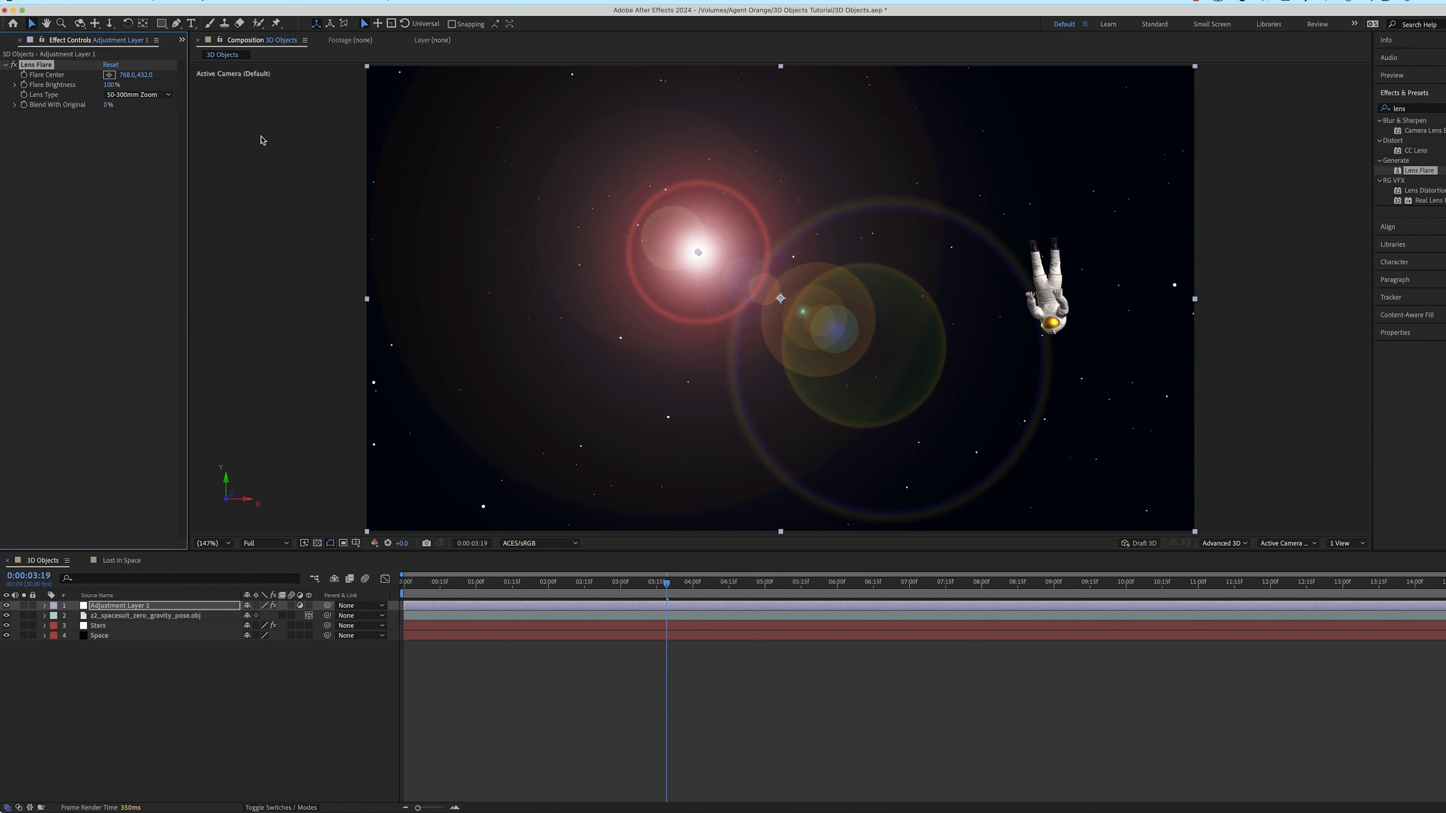
Change the flare's Lens Type to 105mm Prime, move its center to the frame's upper-right corner at about 1917.5, 8.4, and check at 0:00:07:06
{"action": "left_click", "coordinate": [136, 94]}
{"action": "left_click", "coordinate": [136, 132]}
{"action": "left_click_drag", "start_coordinate": [697, 253], "coordinate": [1198, 73]}
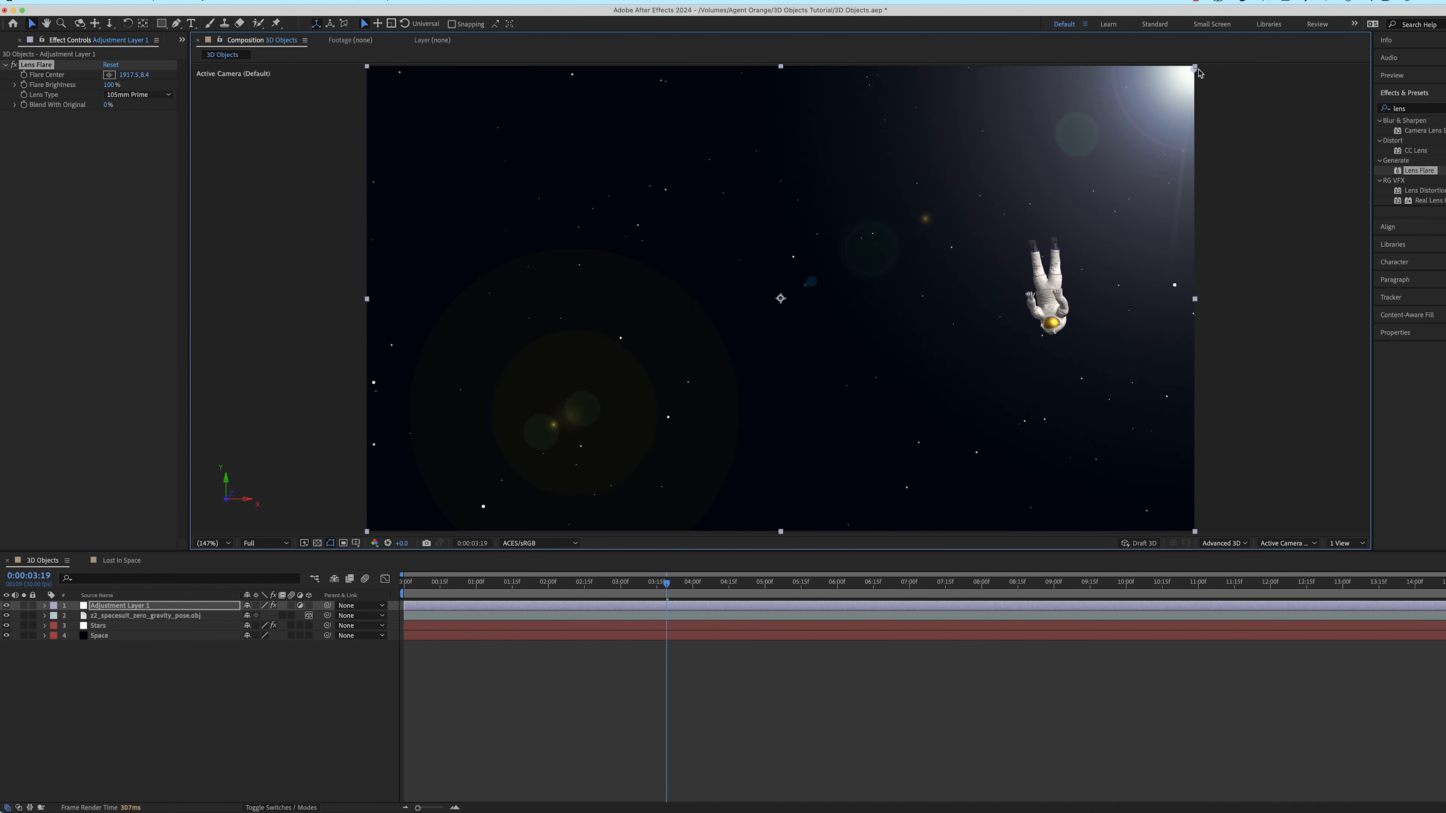
{"action": "left_click", "coordinate": [632, 783]}
{"action": "left_click_drag", "start_coordinate": [857, 591], "coordinate": [925, 583]}
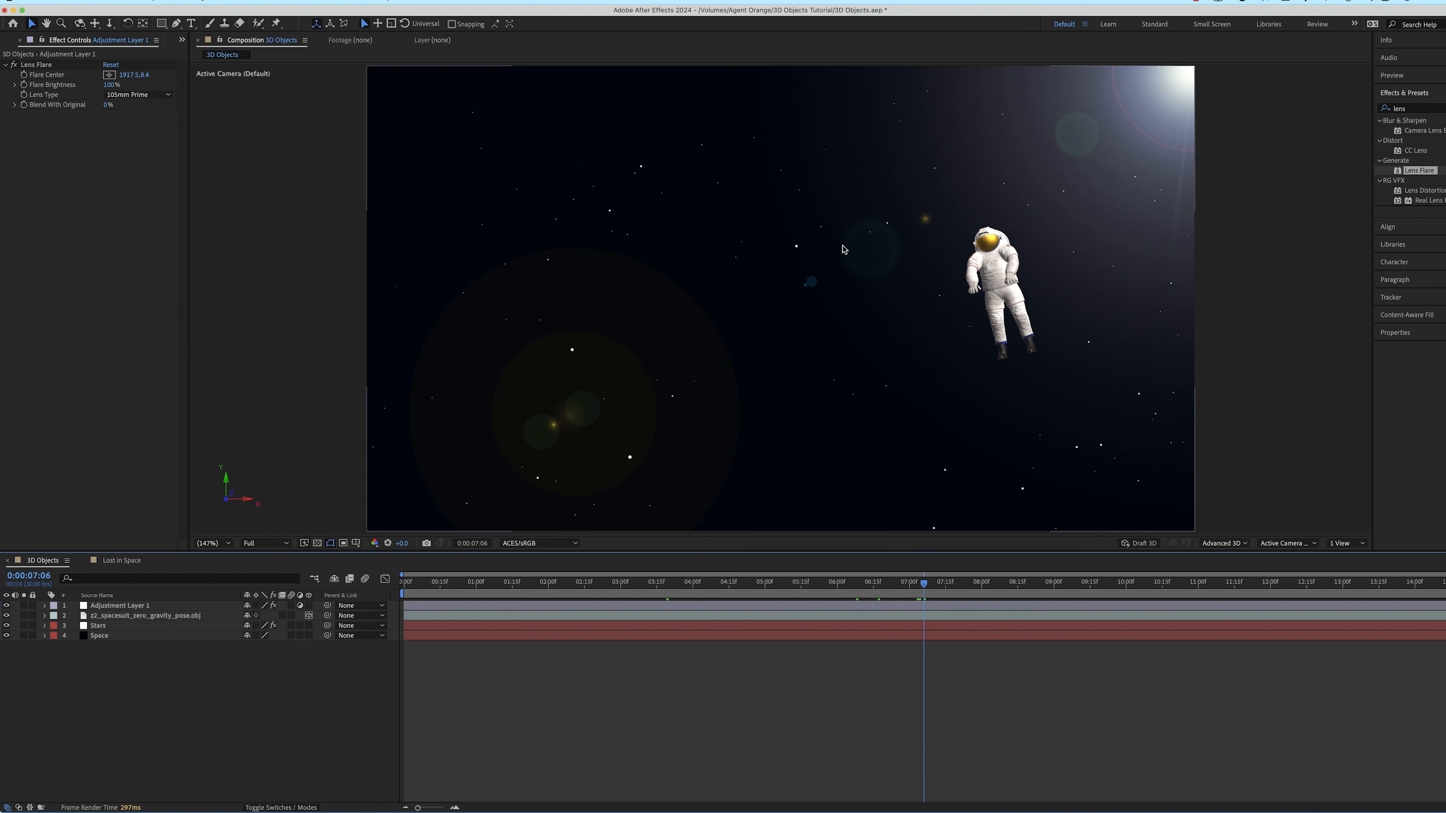
Create a new white point light with 100% intensity and no falloff in the composition
{"action": "left_click", "coordinate": [201, 2]}
{"action": "mouse_move", "coordinate": [256, 15]}
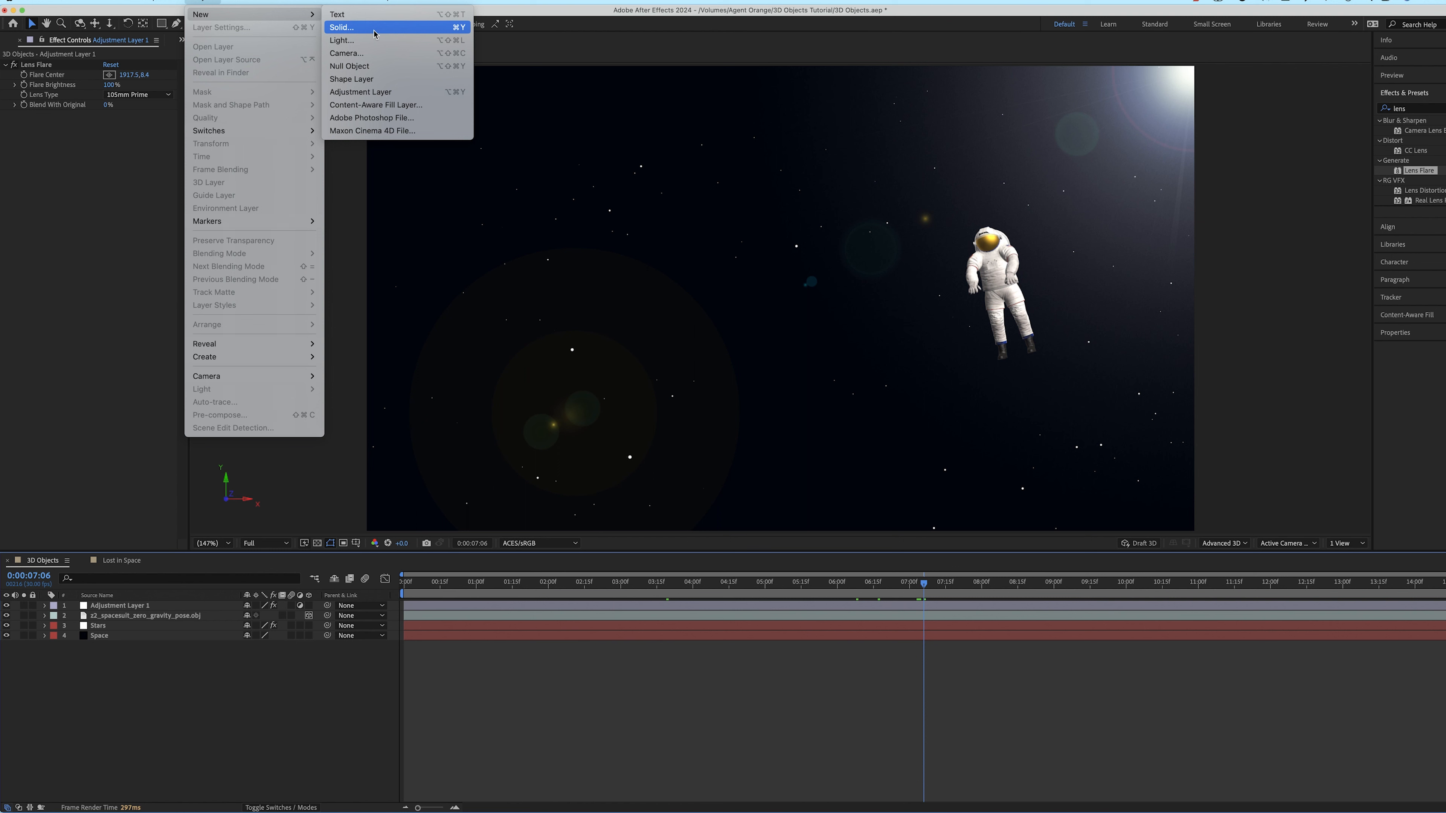
{"action": "left_click", "coordinate": [373, 42]}
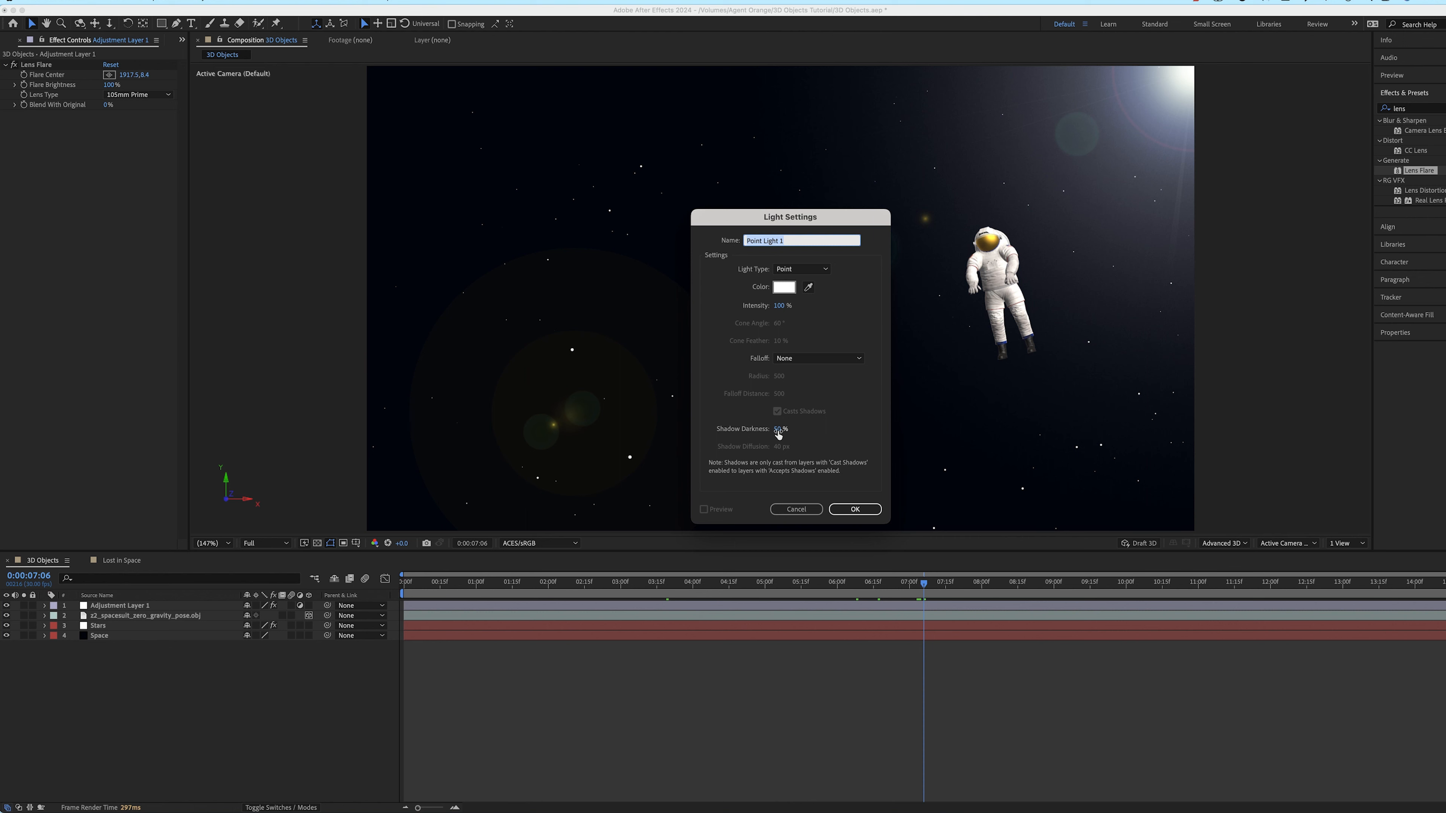
{"action": "key", "text": "Return"}
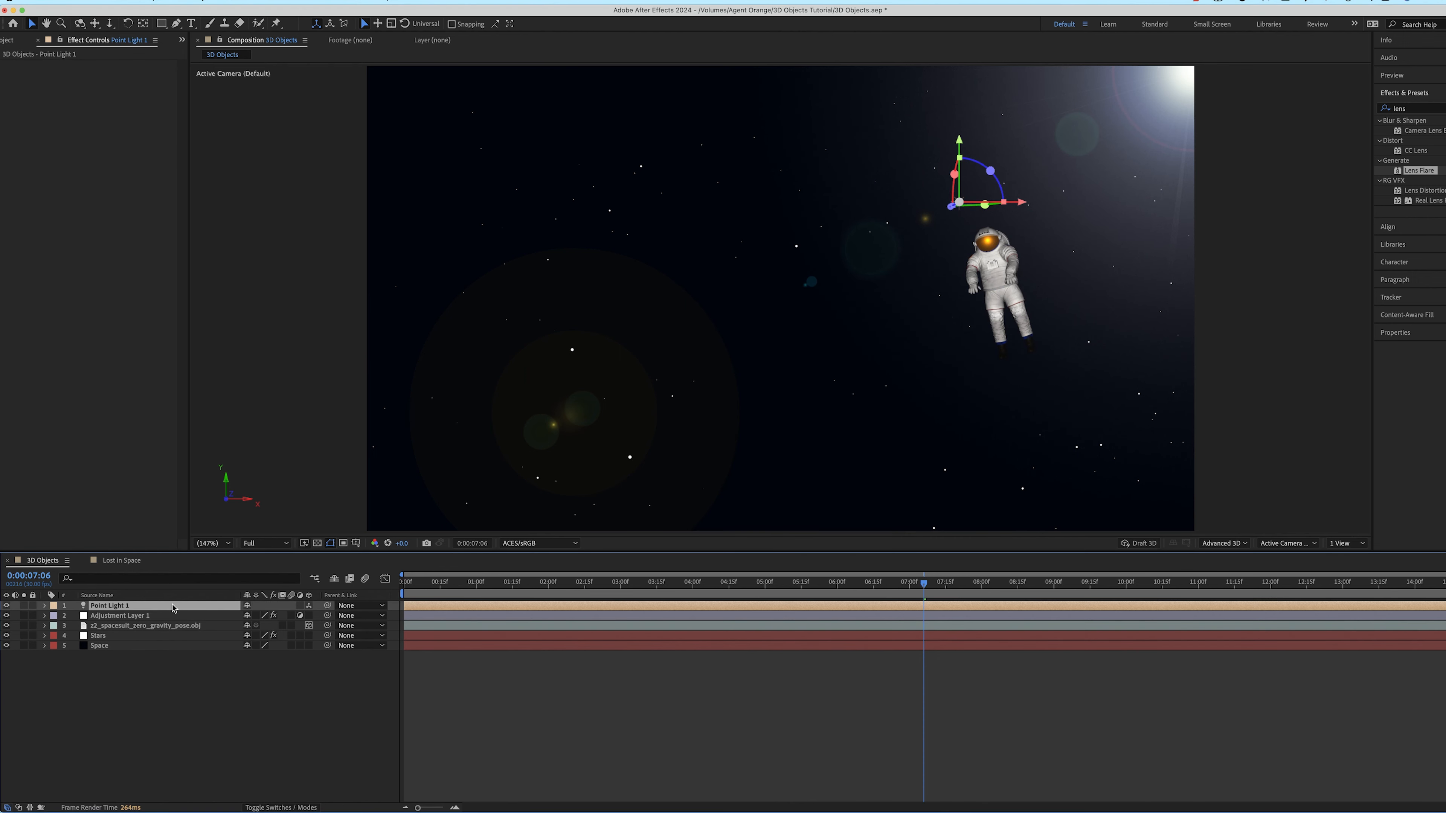
Set the point light's Intensity to 90% in its Light Options
{"action": "left_click", "coordinate": [43, 605]}
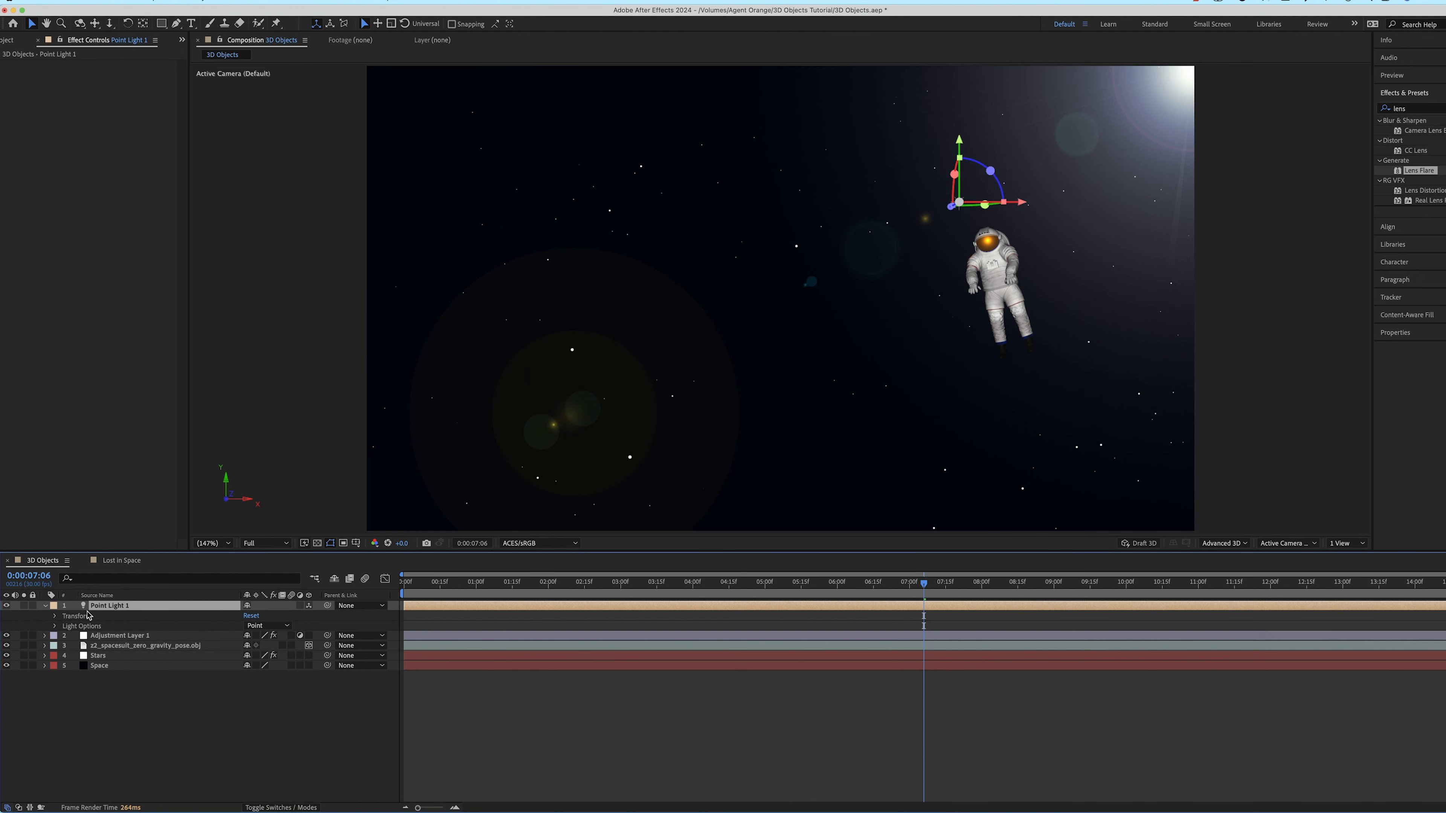
{"action": "left_click", "coordinate": [54, 626]}
{"action": "left_click", "coordinate": [249, 636]}
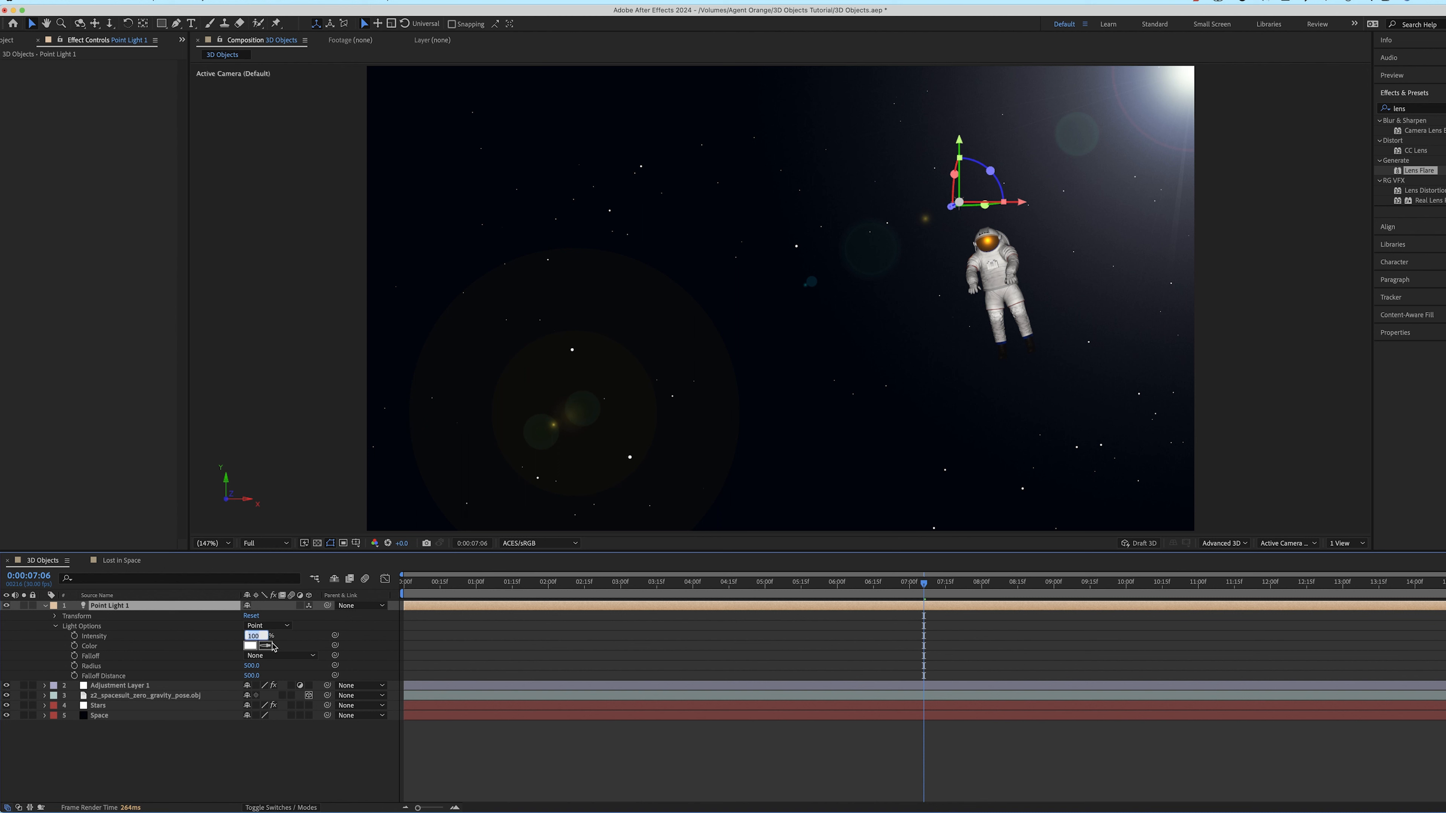
{"action": "type", "text": "9"}
{"action": "left_click", "coordinate": [576, 666]}
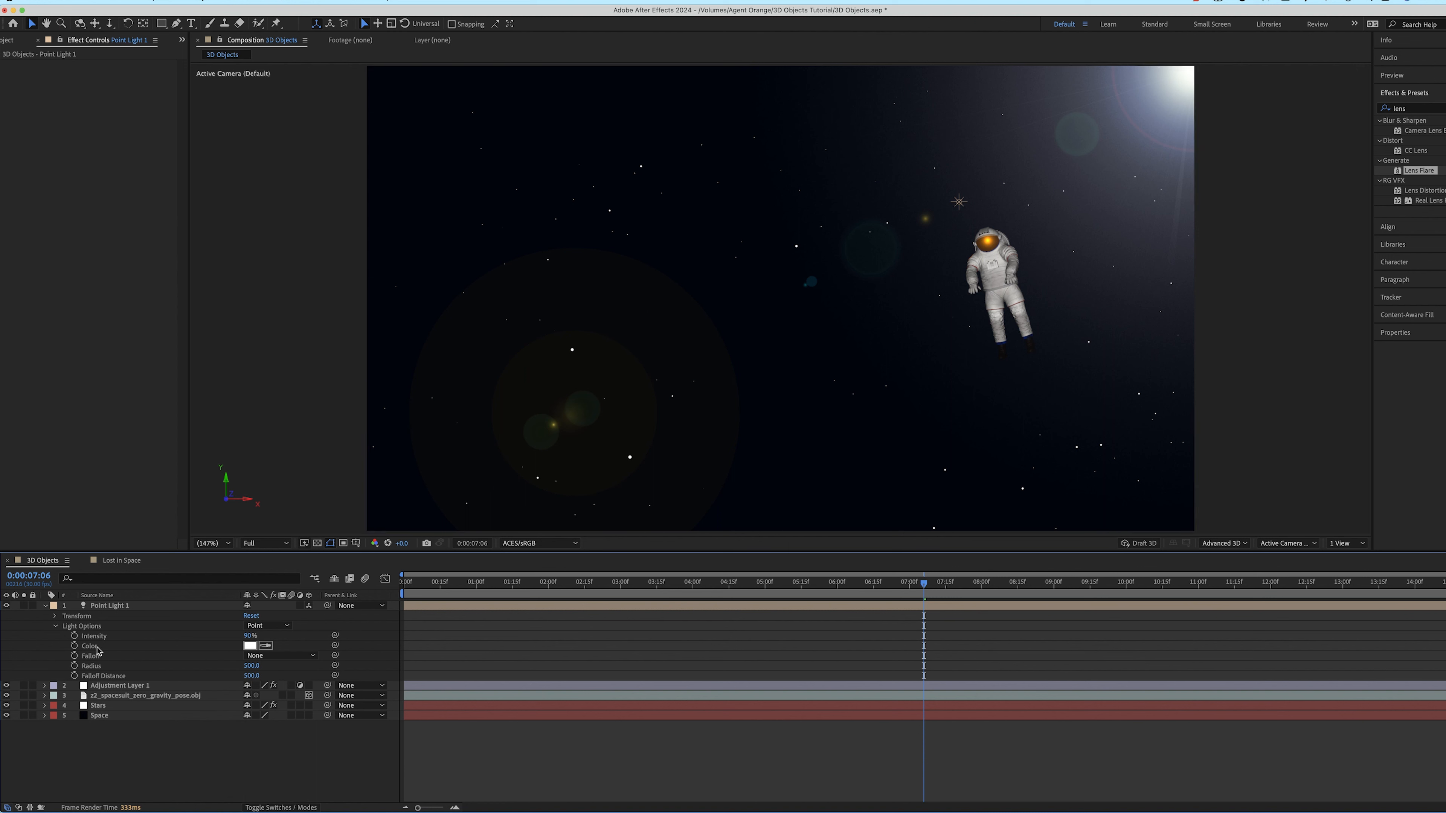
{"action": "left_click", "coordinate": [55, 627]}
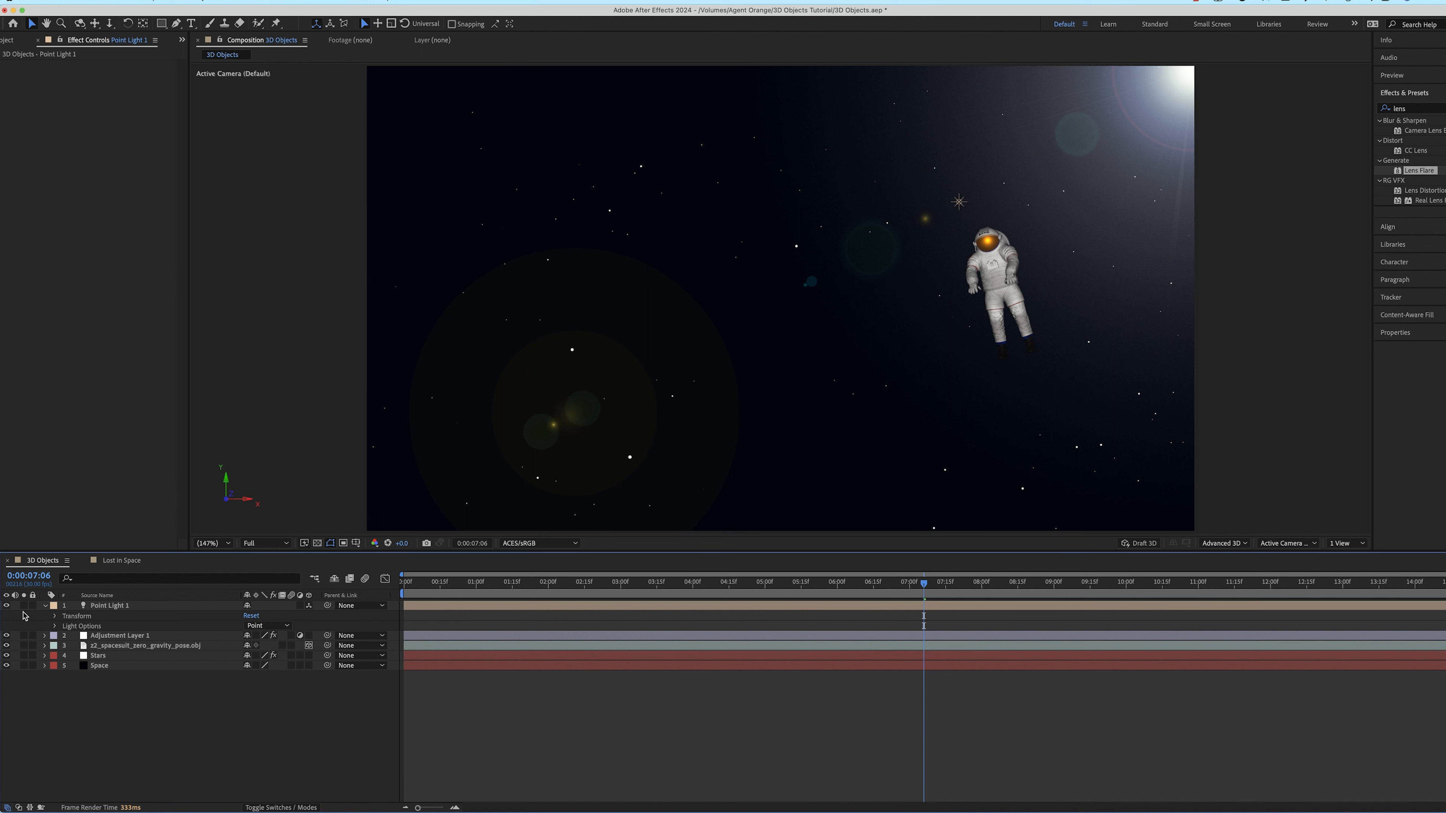
Compare the scene with the point light off and on, and scrub the animation through to 0:00:13:15 to check the lighting
{"action": "left_click", "coordinate": [7, 606]}
{"action": "left_click", "coordinate": [7, 606]}
{"action": "left_click_drag", "start_coordinate": [500, 589], "coordinate": [1402, 573]}
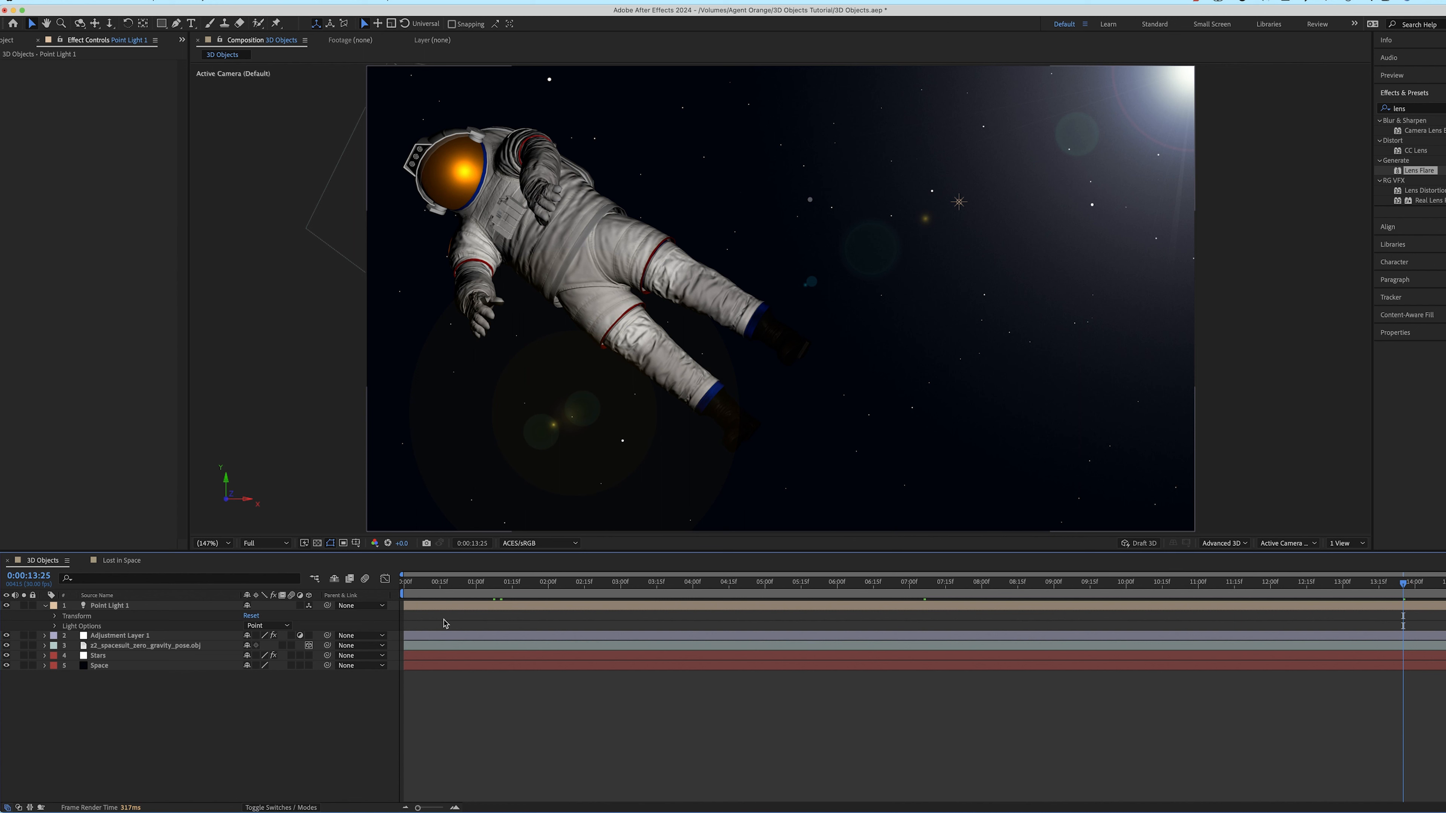
{"action": "left_click_drag", "start_coordinate": [443, 592], "coordinate": [1379, 590]}
Switch to Custom View 1, zoomed out to 50%, and move the point light along its X axis to the astronaut
{"action": "left_click", "coordinate": [1283, 543]}
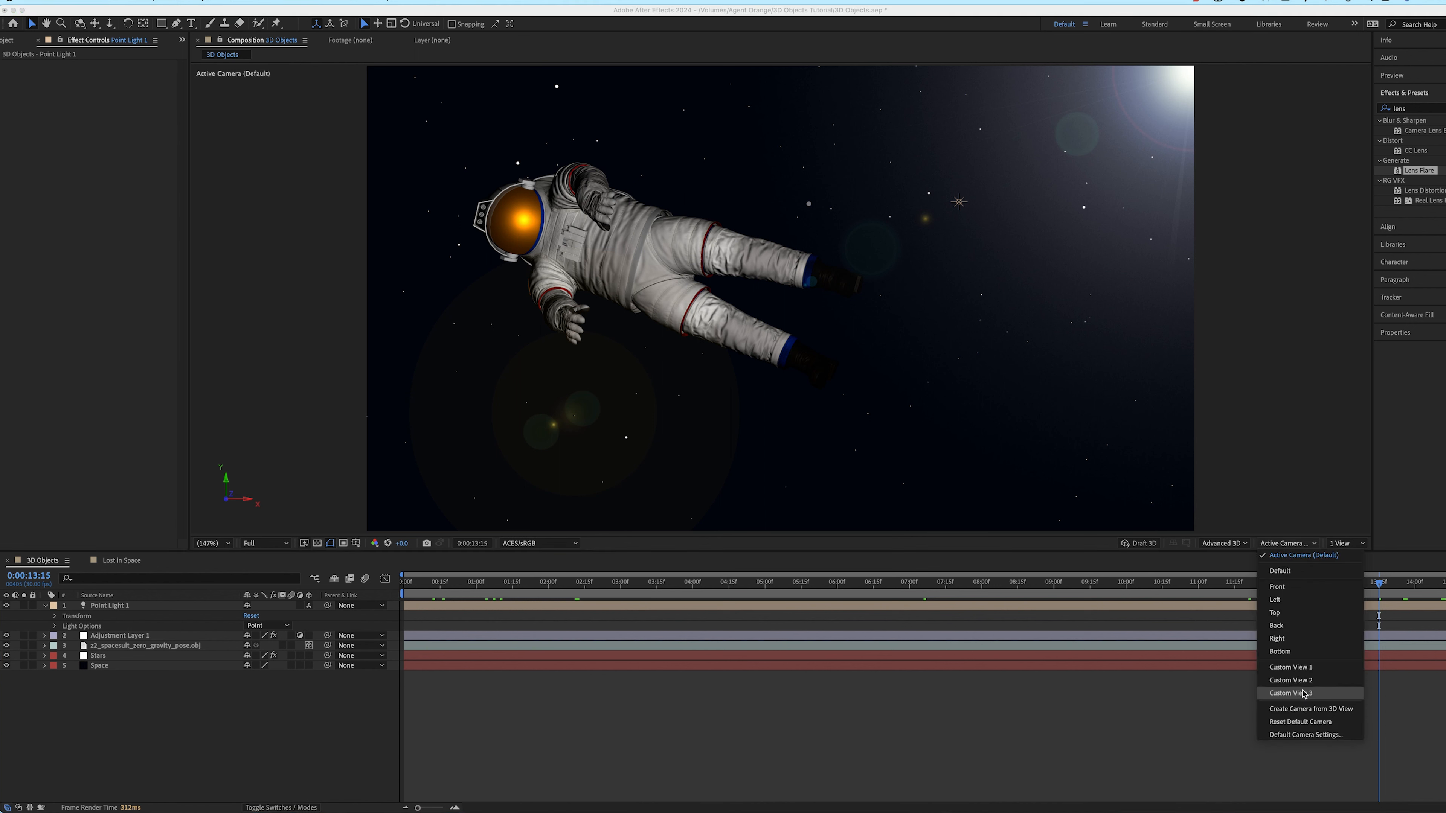
{"action": "left_click", "coordinate": [1292, 667]}
{"action": "key", "text": "comma"}
{"action": "key", "text": "comma"}
{"action": "key", "text": "comma"}
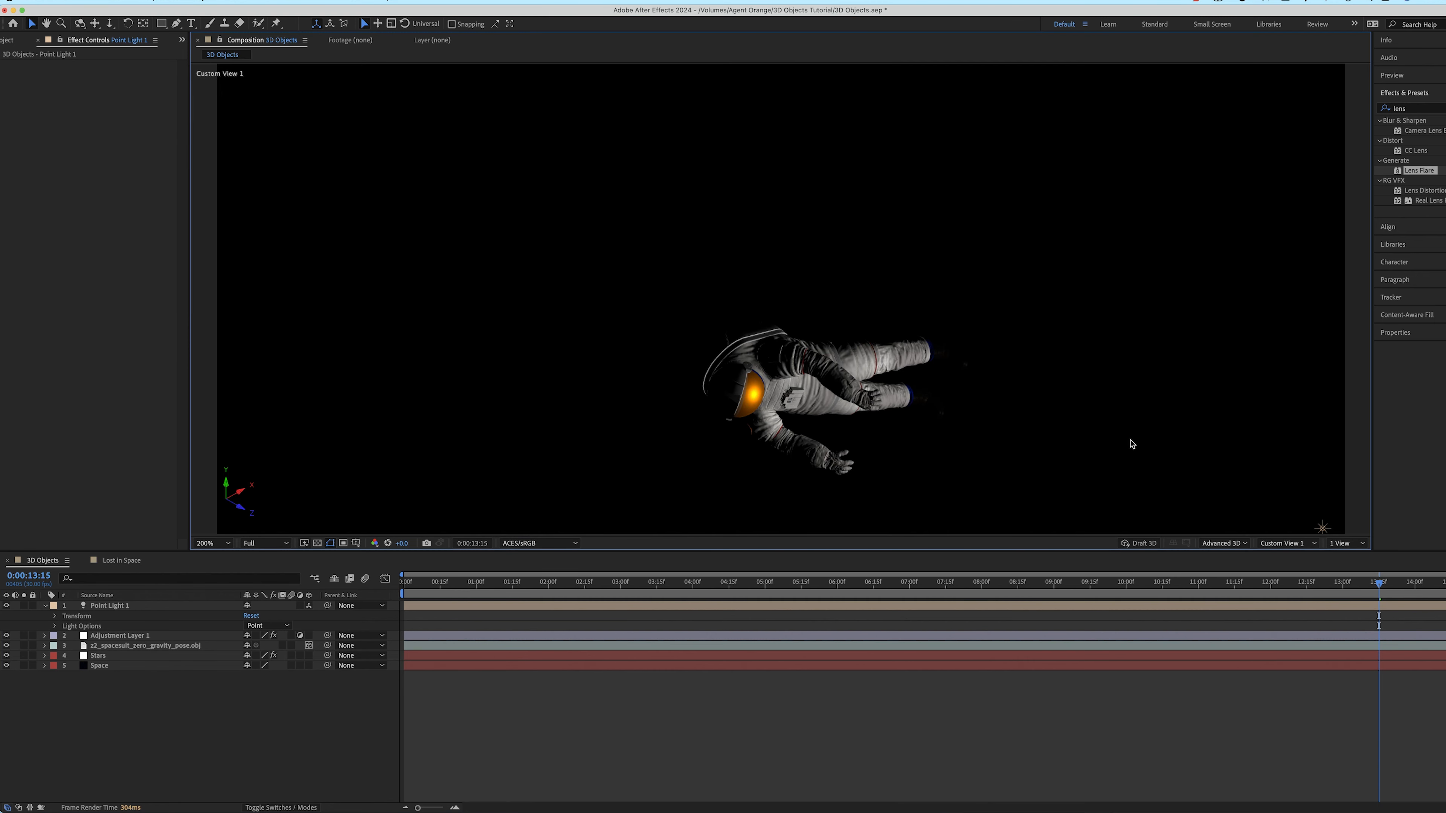
{"action": "left_click", "coordinate": [1112, 607]}
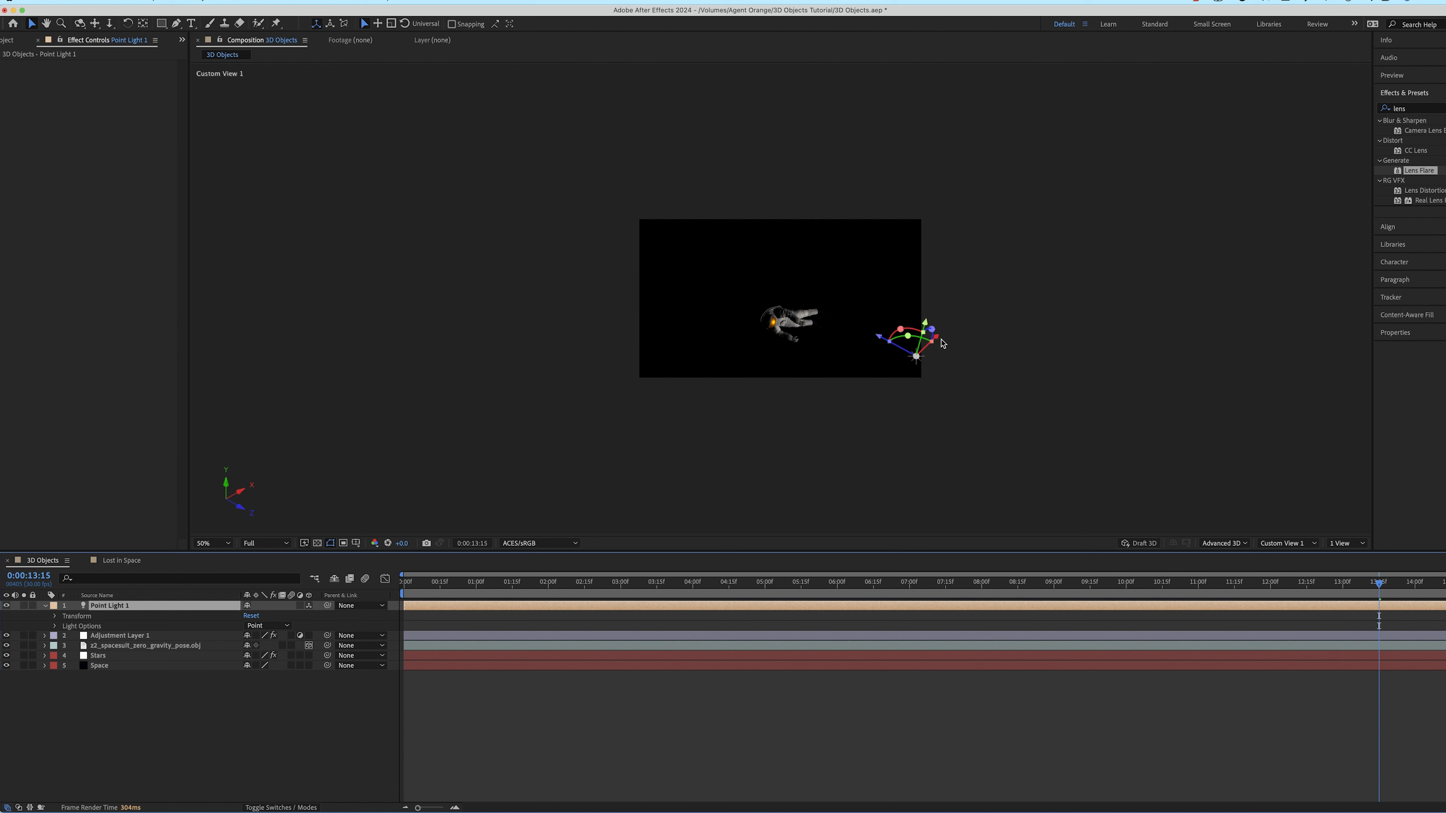
{"action": "left_click_drag", "start_coordinate": [938, 342], "coordinate": [846, 340]}
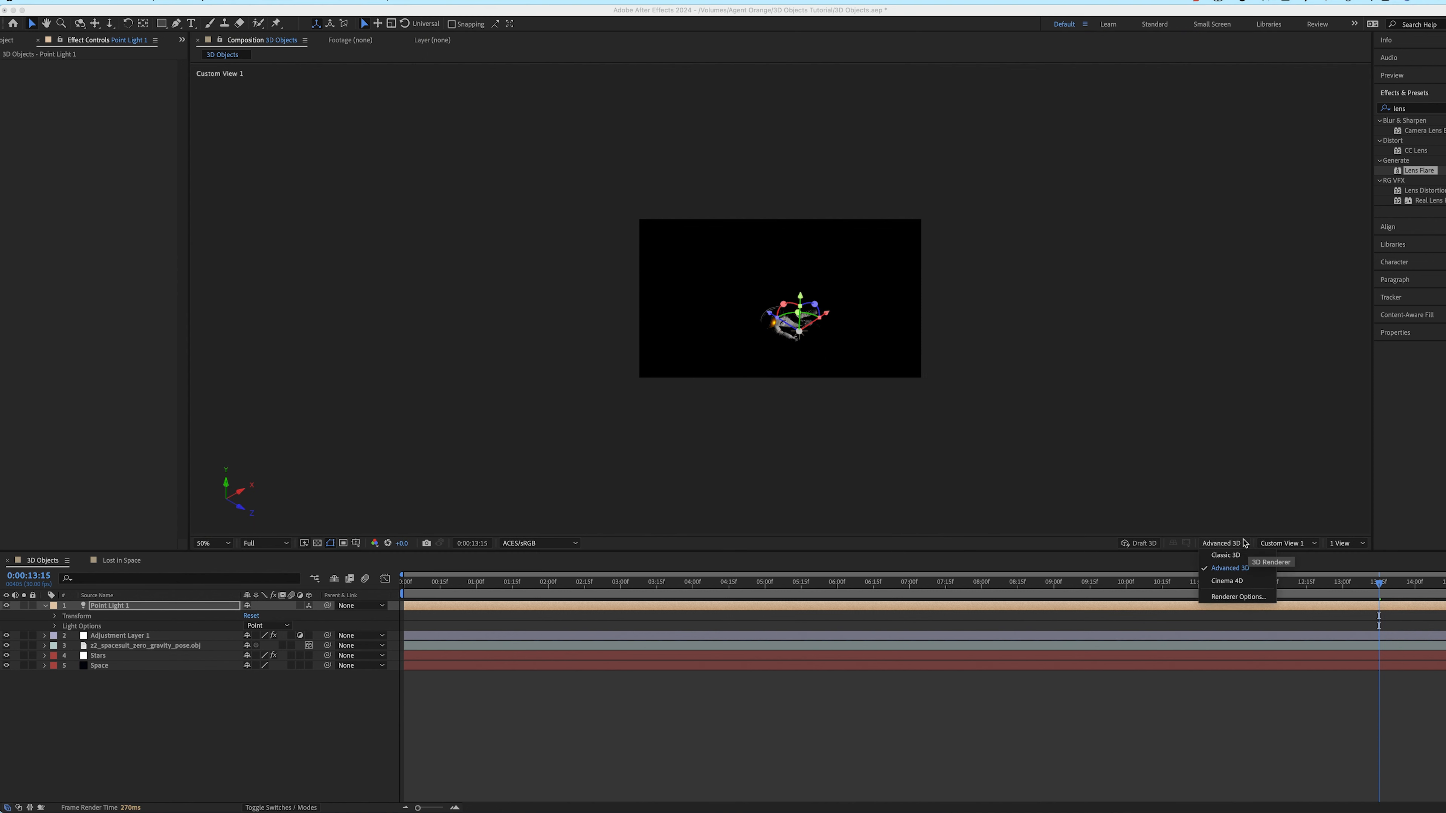
Return to the Active Camera view and scrub to 0:00:13:12 to check the repositioned light on the astronaut
{"action": "left_click", "coordinate": [1285, 544]}
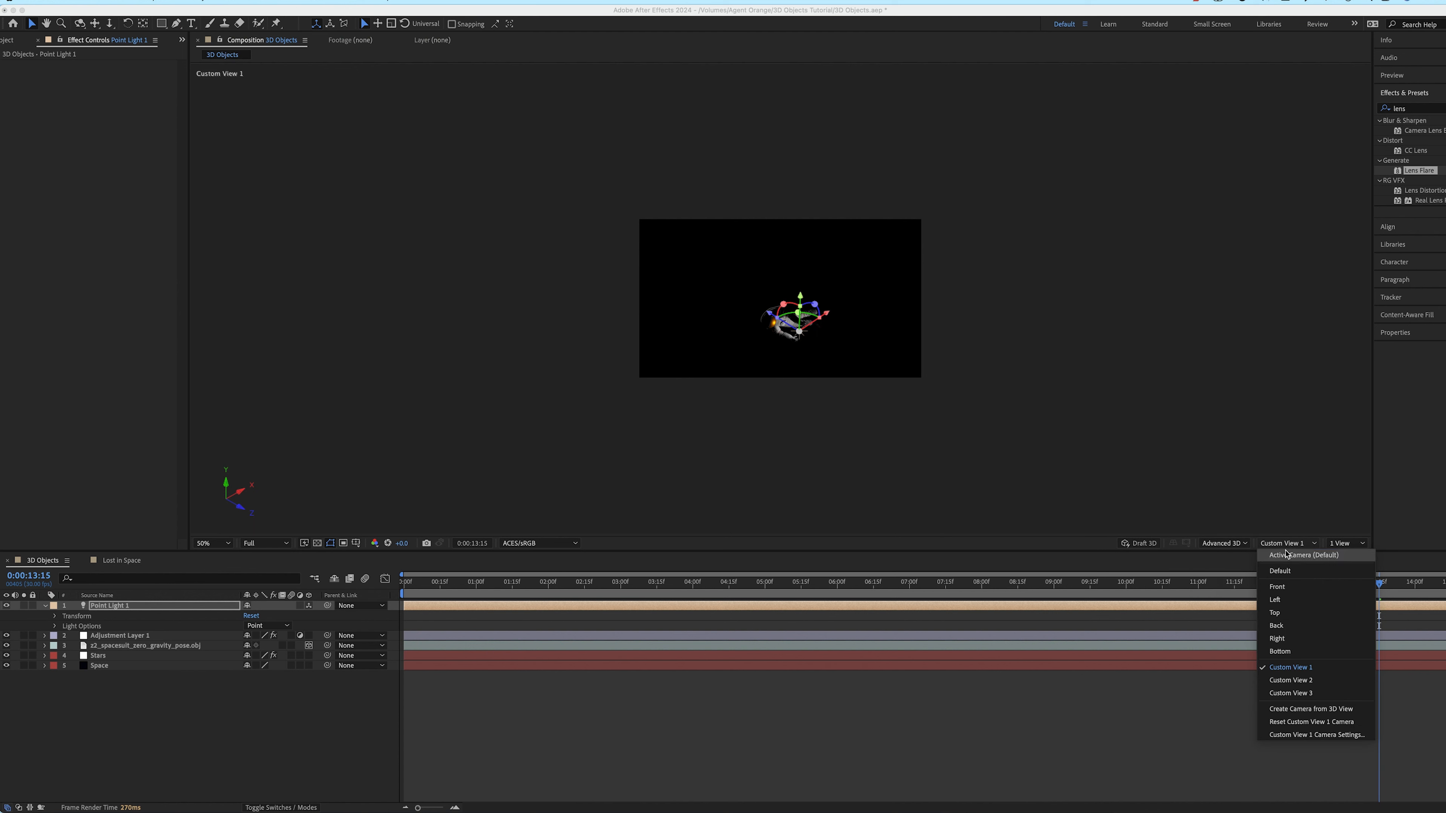
{"action": "left_click", "coordinate": [1286, 553]}
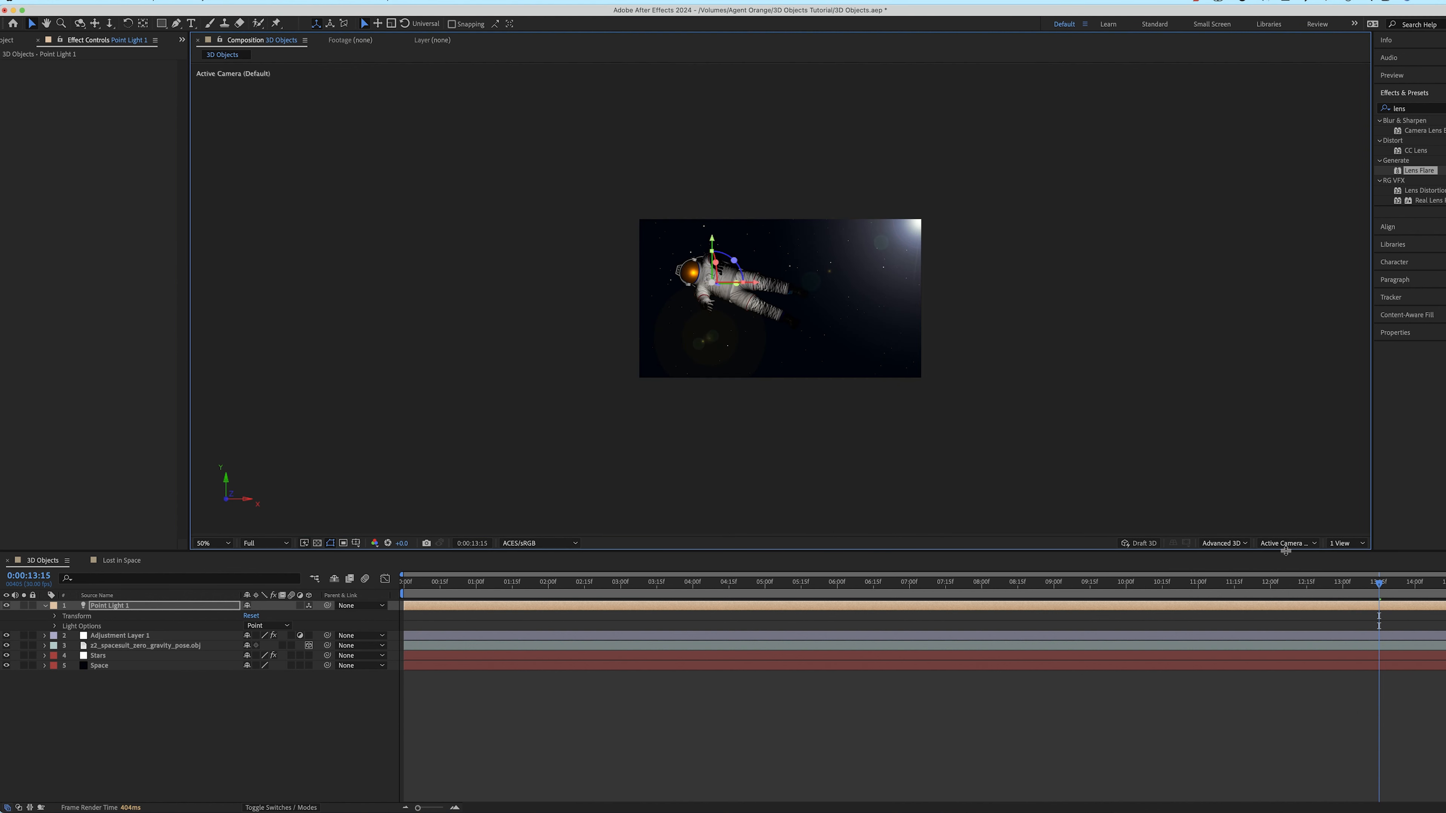
{"action": "mouse_move", "coordinate": [1402, 592]}
{"action": "left_mouse_down"}
{"action": "mouse_move", "coordinate": [1433, 592]}
{"action": "mouse_move", "coordinate": [1377, 592]}
{"action": "left_mouse_up"}
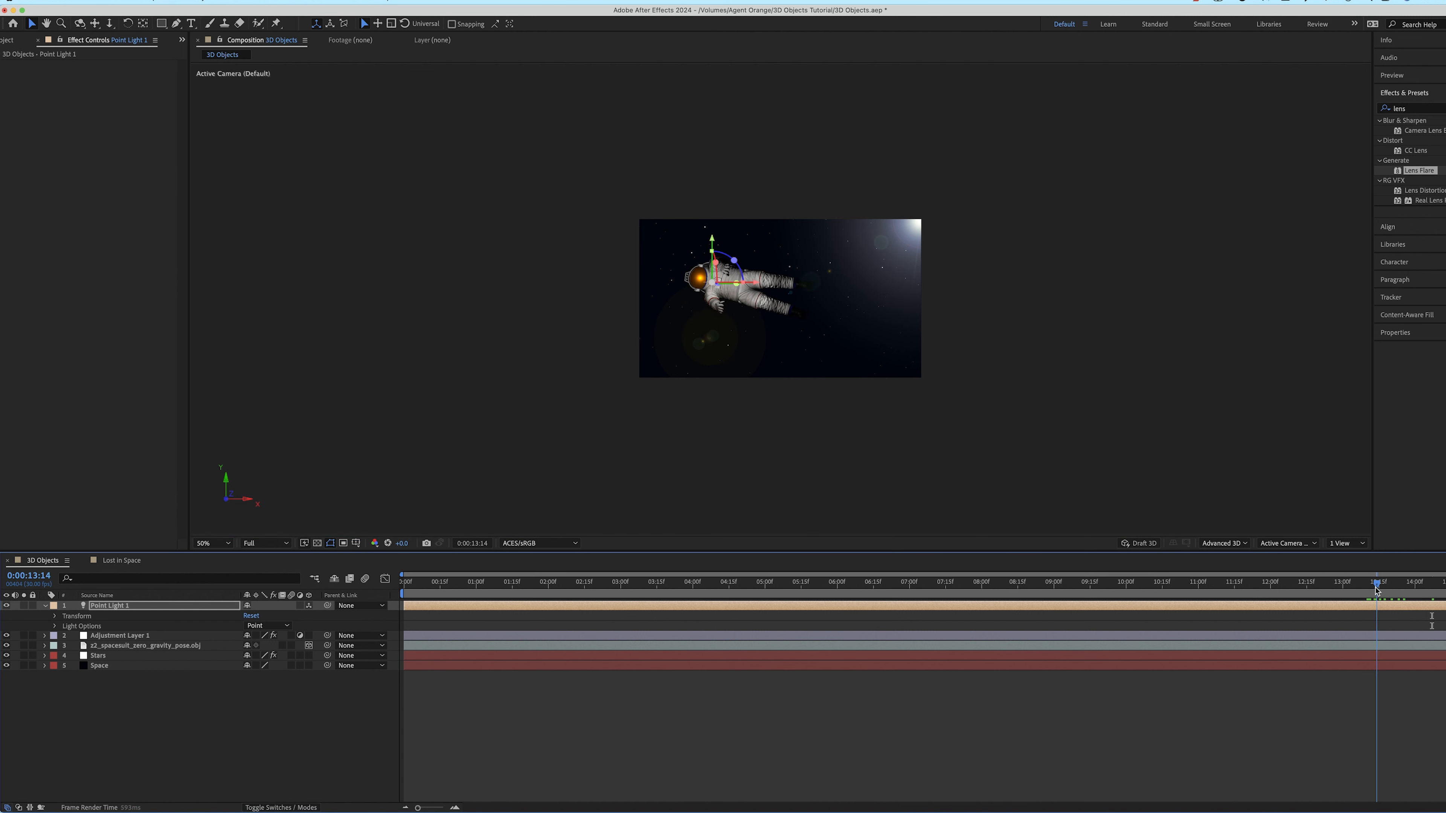
{"action": "left_click_drag", "start_coordinate": [1376, 589], "coordinate": [1373, 591]}
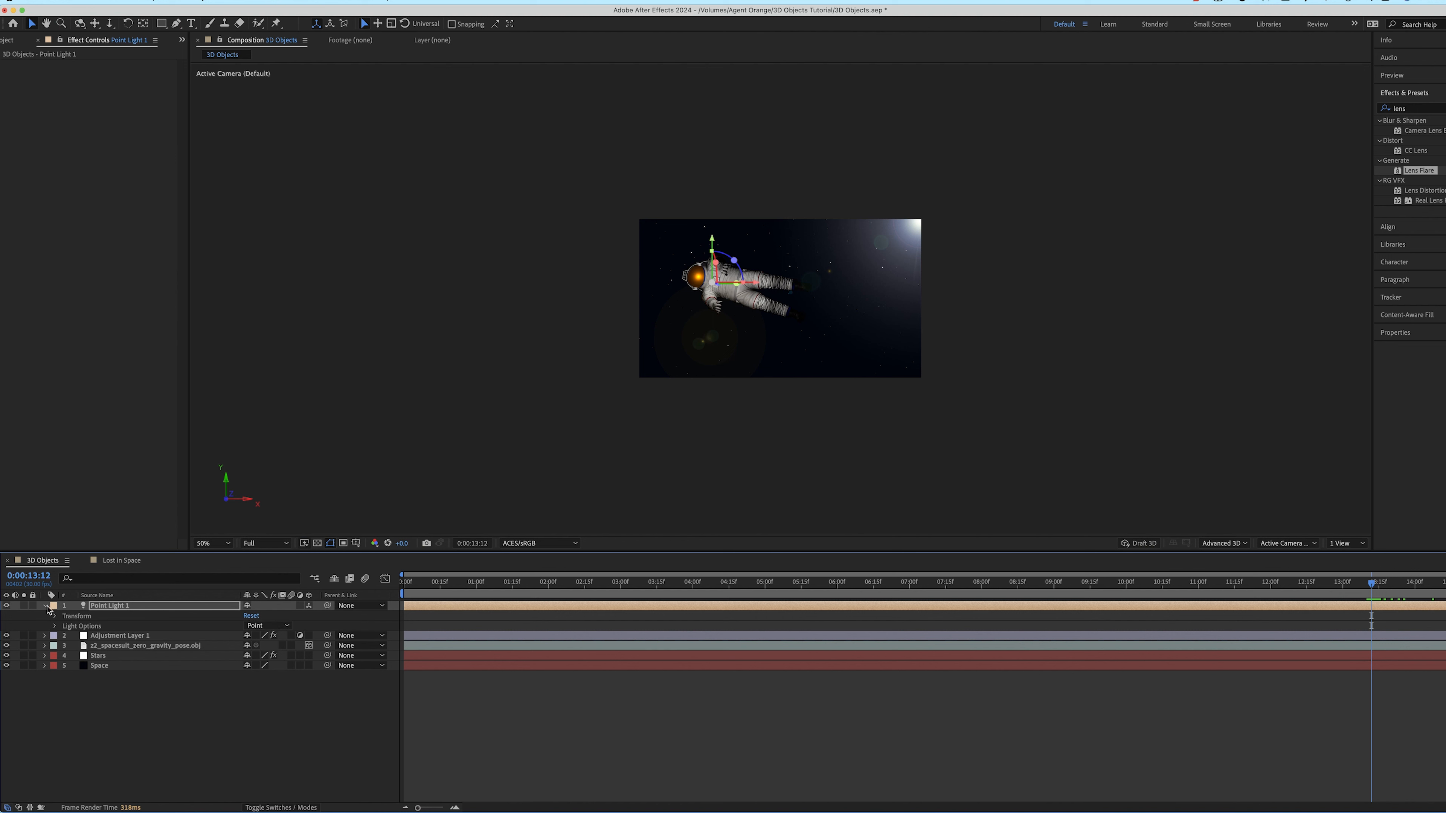
Parent the point light to the spacesuit layer and play the animation from about 0:00:05:00
{"action": "left_click", "coordinate": [46, 607]}
{"action": "left_click_drag", "start_coordinate": [327, 605], "coordinate": [171, 626]}
{"action": "left_click", "coordinate": [765, 586]}
{"action": "left_click", "coordinate": [800, 675]}
{"action": "key", "text": "space"}
Scrub to 0:00:14:03 and toggle the point light's visibility off and on to compare its effect on the astronaut
{"action": "left_click_drag", "start_coordinate": [1344, 585], "coordinate": [1423, 598]}
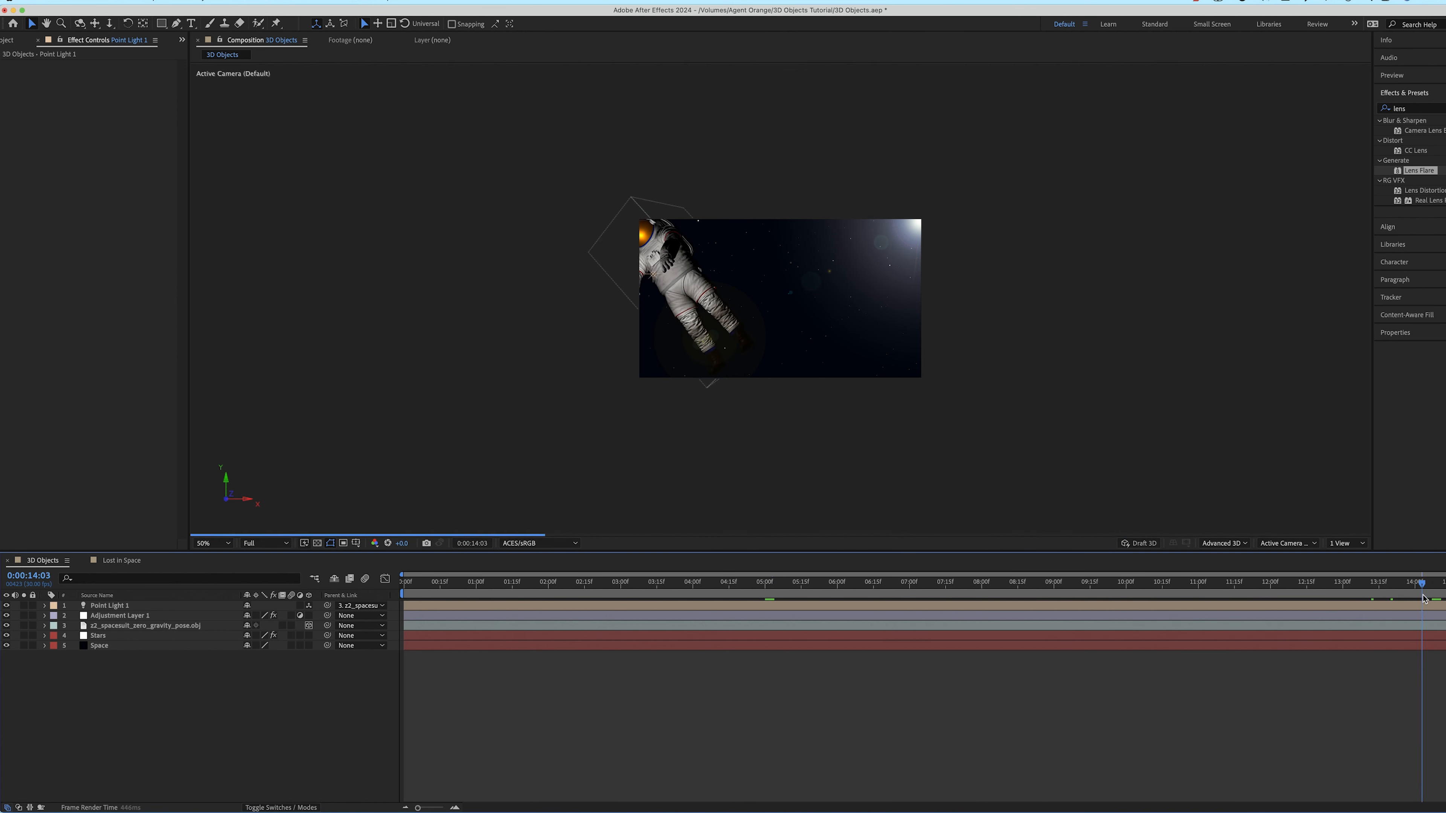
{"action": "left_click", "coordinate": [7, 605]}
{"action": "left_click", "coordinate": [7, 607]}
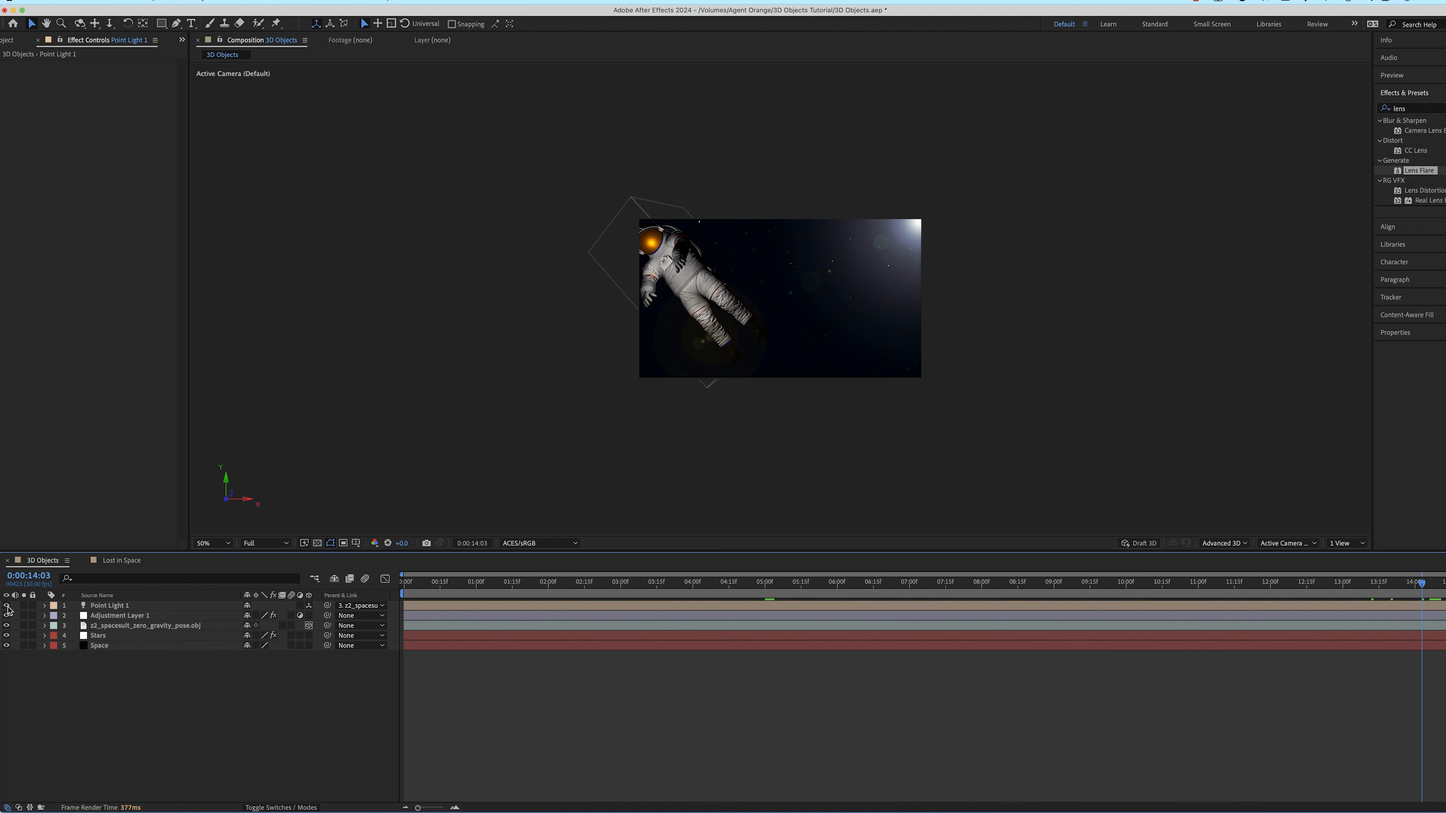